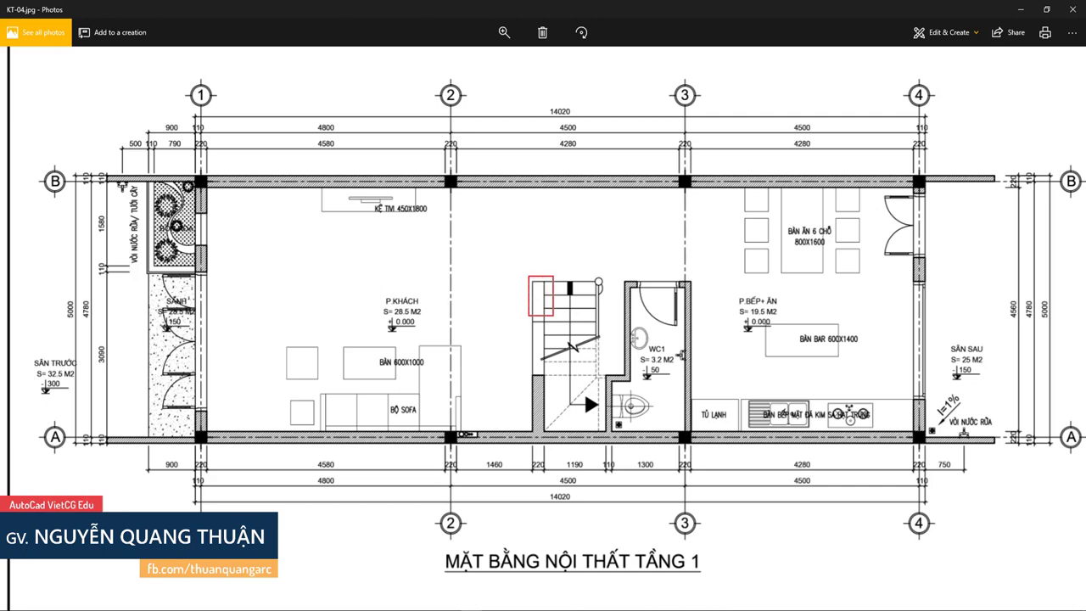
Mark the staircase, kitchen counter, rear door and front wall on the KT-04 plan in red.
mouse_move(531, 277)
left_mouse_down()
mouse_move(603, 371)
mouse_move(601, 422)
left_mouse_up()
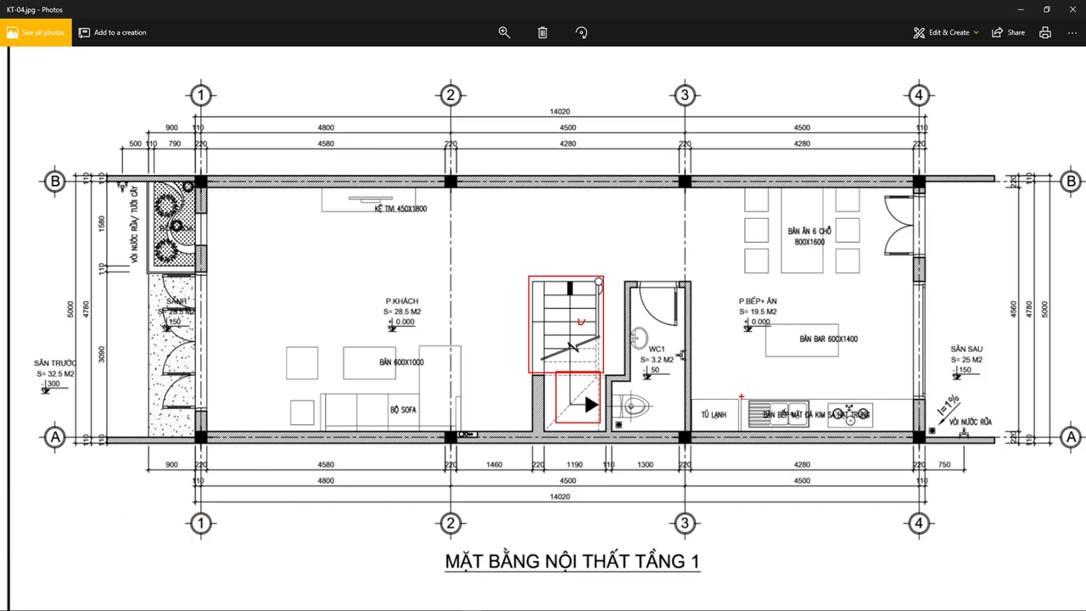
left_click_drag(742, 396, 915, 430)
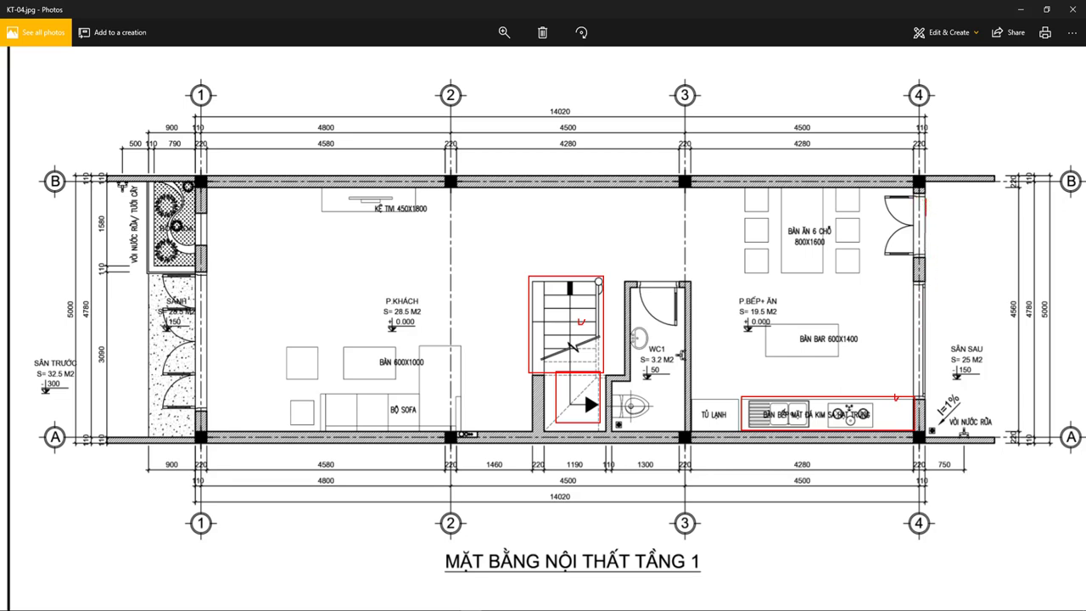
mouse_move(927, 195)
left_mouse_down()
mouse_move(913, 253)
mouse_move(924, 253)
left_mouse_up()
left_click_drag(207, 276, 206, 411)
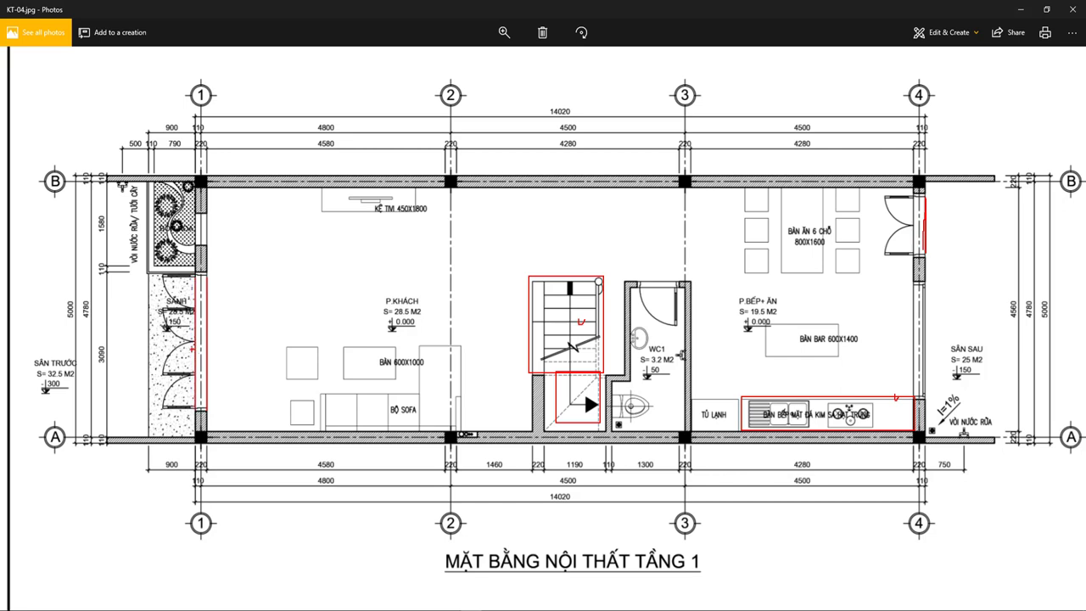
Redo the front-wall marks, mark the planter and WC1 door, then erase all the red ink.
key("ctrl+z")
left_click_drag(196, 279, 196, 377)
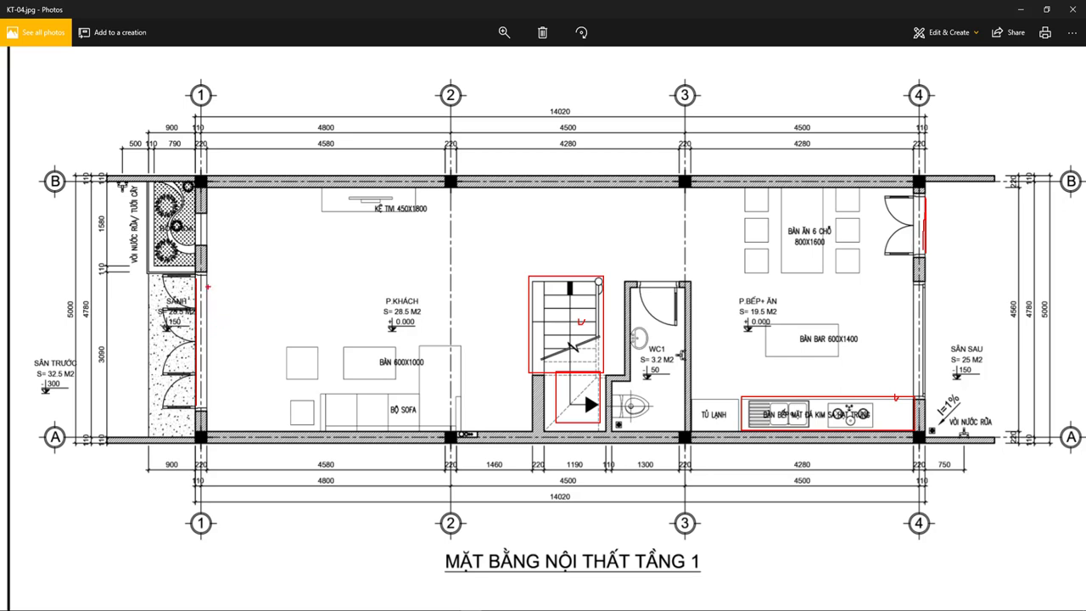
left_click_drag(205, 274, 204, 408)
left_click_drag(147, 184, 147, 275)
left_click_drag(154, 185, 154, 270)
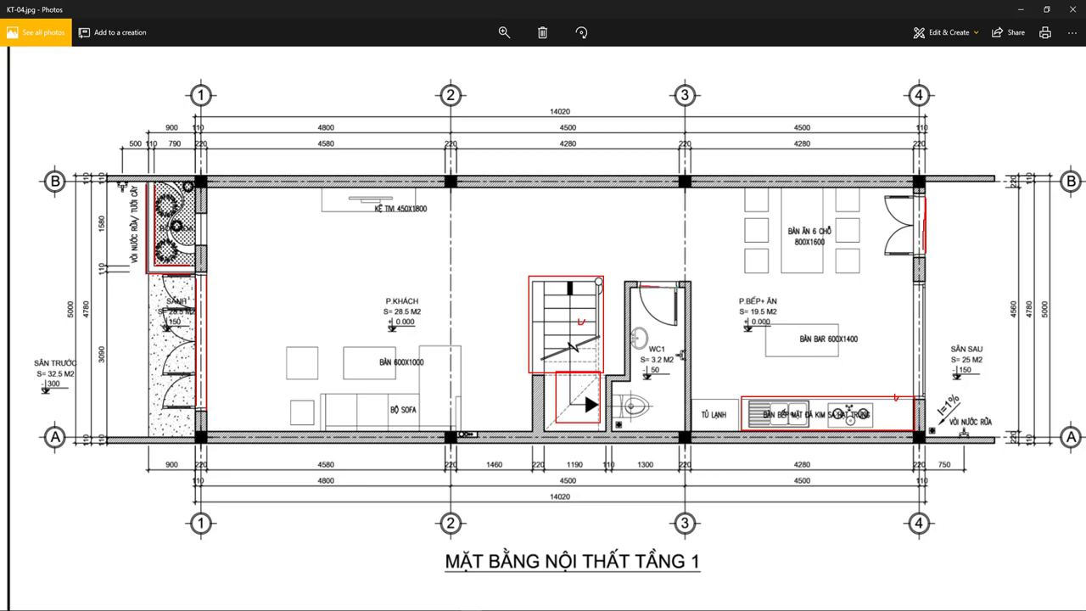
left_click_drag(642, 285, 679, 285)
key("Escape")
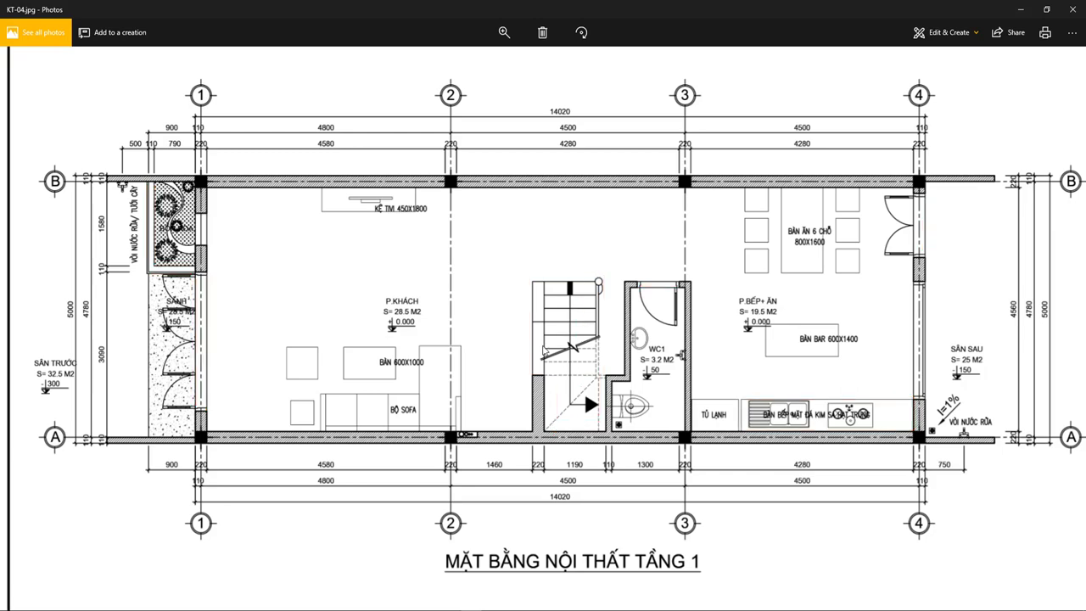
Zoom into the staircase, mark its break line and walls in red, then clear the ink.
scroll(583, 388, "up", 1)
scroll(596, 382, "up", 1)
scroll(594, 318, "up", 1)
scroll(585, 321, "down", 1)
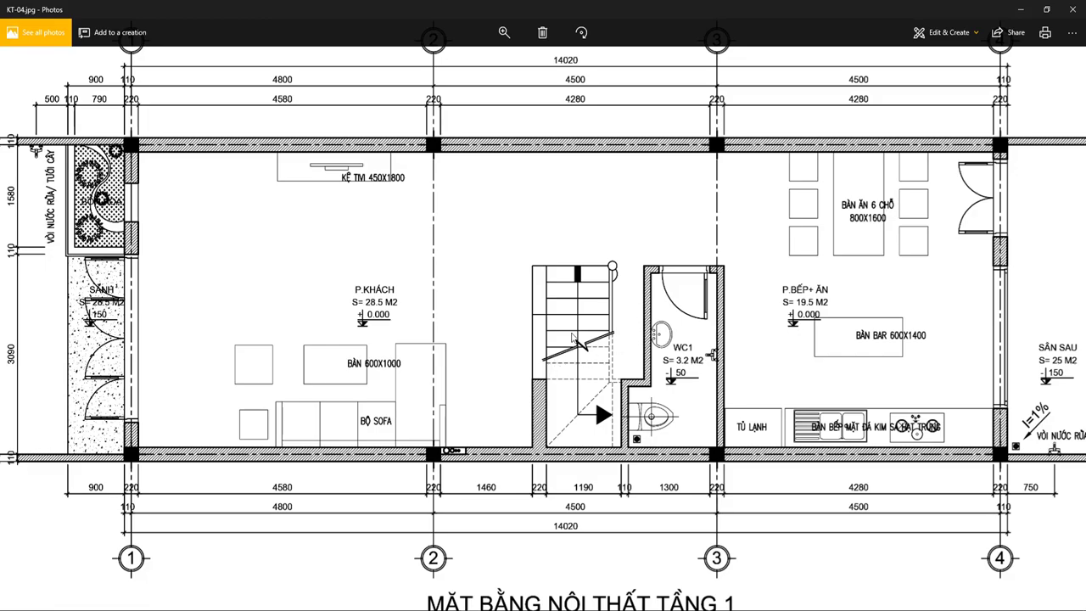
scroll(572, 337, "up", 1)
scroll(572, 336, "up", 1)
scroll(572, 337, "down", 1)
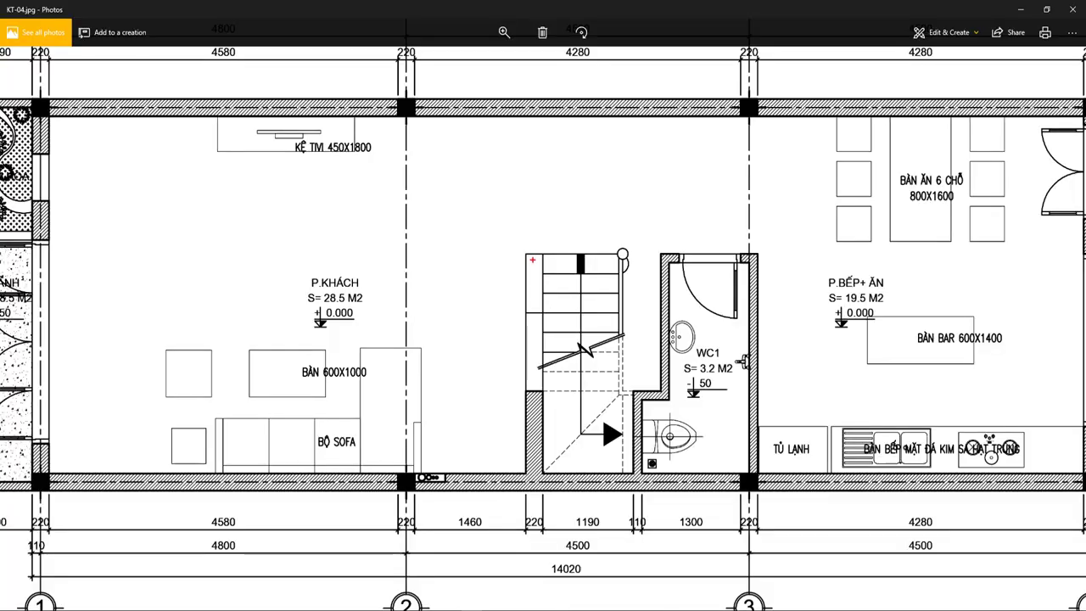
left_click_drag(620, 329, 536, 376)
mouse_move(528, 253)
left_mouse_down()
mouse_move(527, 387)
mouse_move(544, 253)
left_mouse_up()
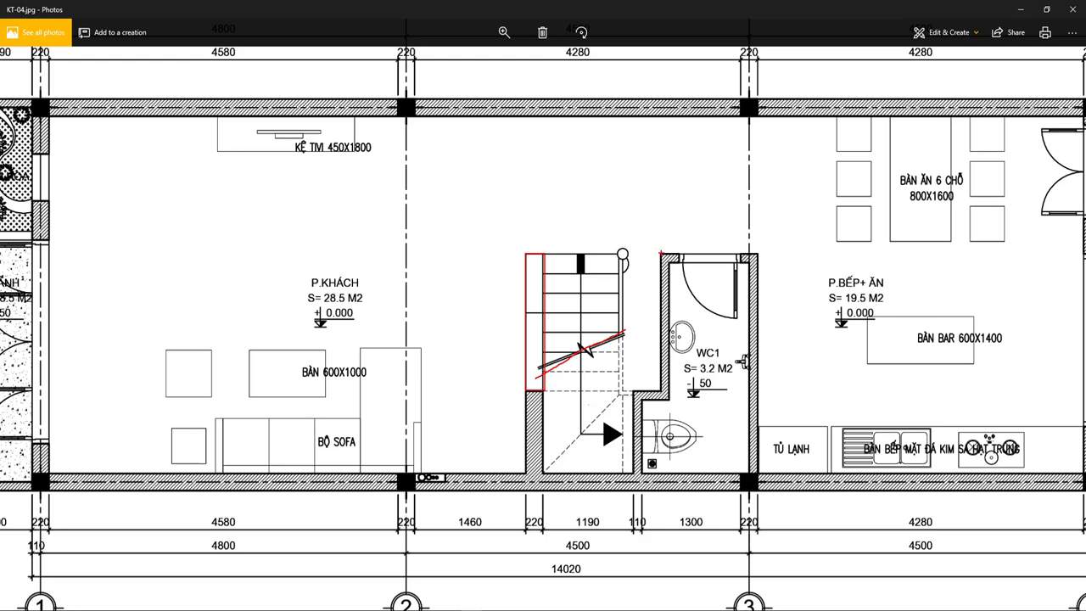
left_click_drag(660, 252, 621, 248)
key("Escape")
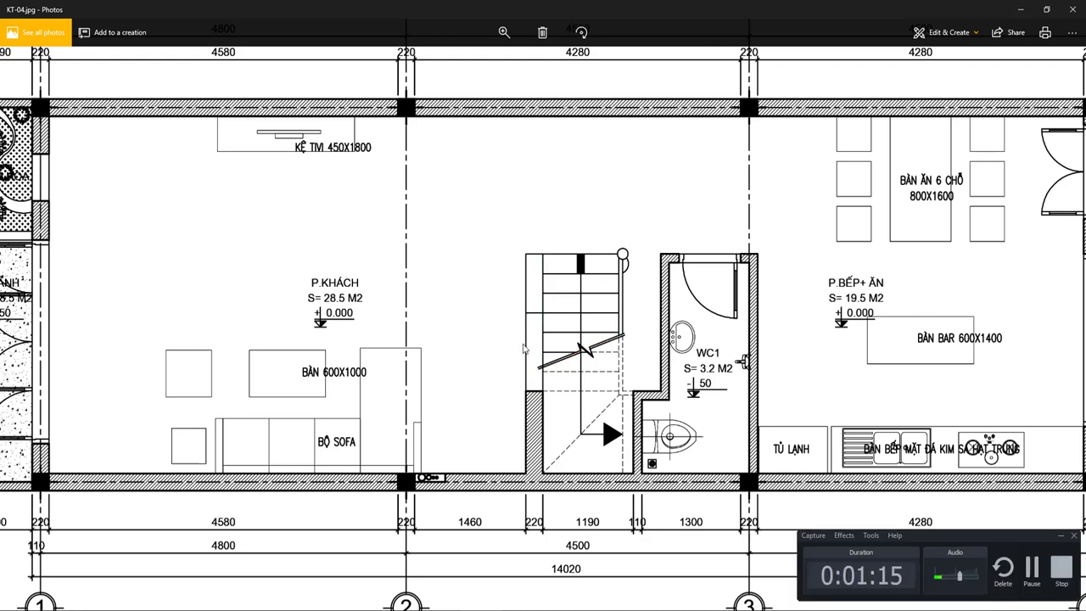
Bring up the AutoCAD drawing and zoom in on the stair and WC walls.
left_click(1060, 536)
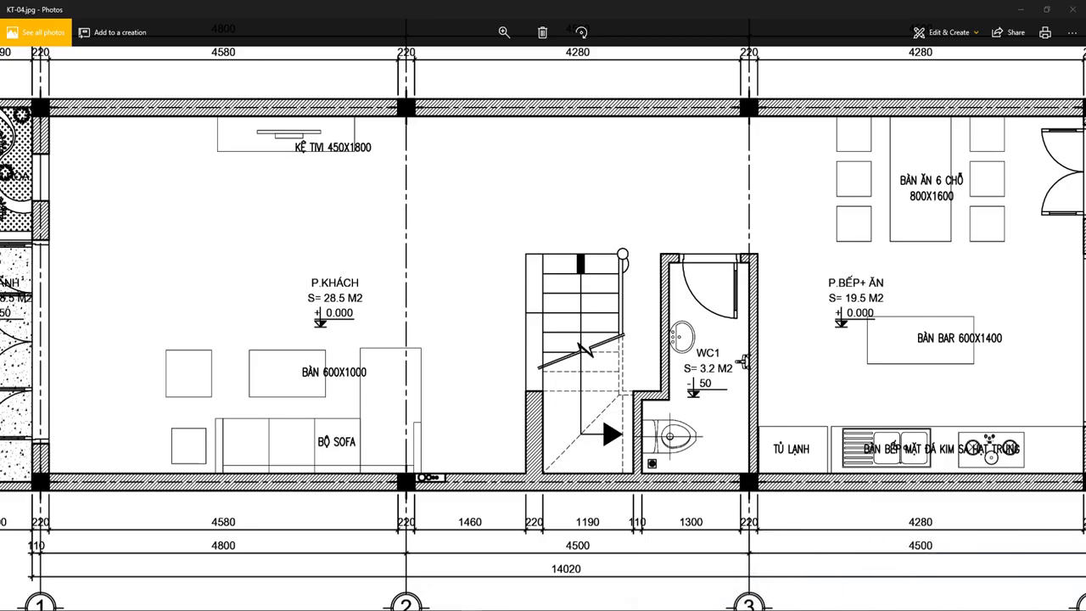
scroll(448, 359, "up", 2)
scroll(468, 337, "up", 2)
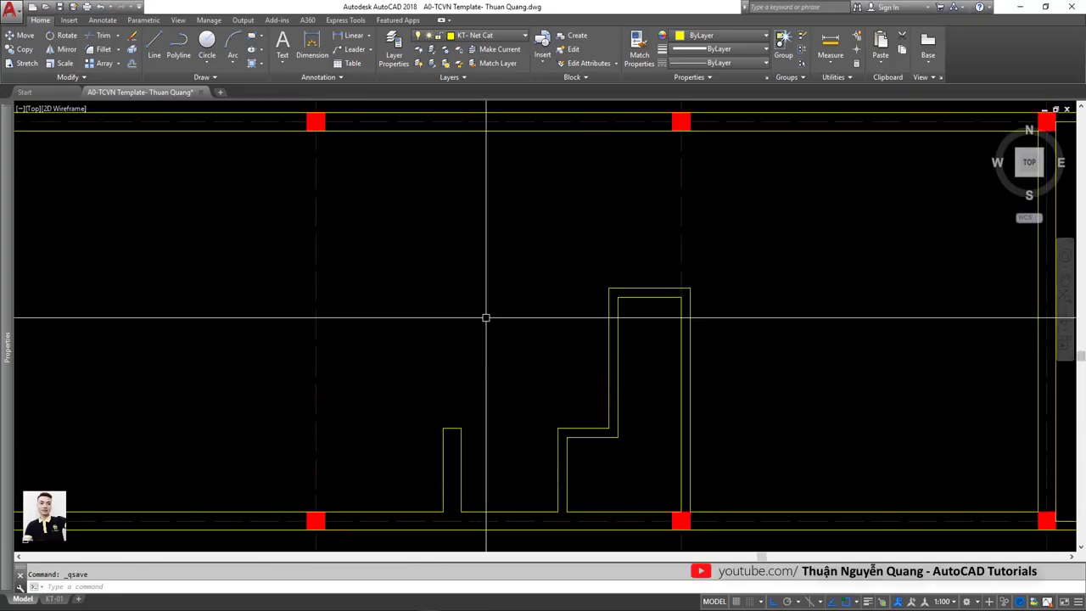
type("XL")
Make KT- Net Thay the current layer, then try a construction line (XL) and cancel it.
key("Escape")
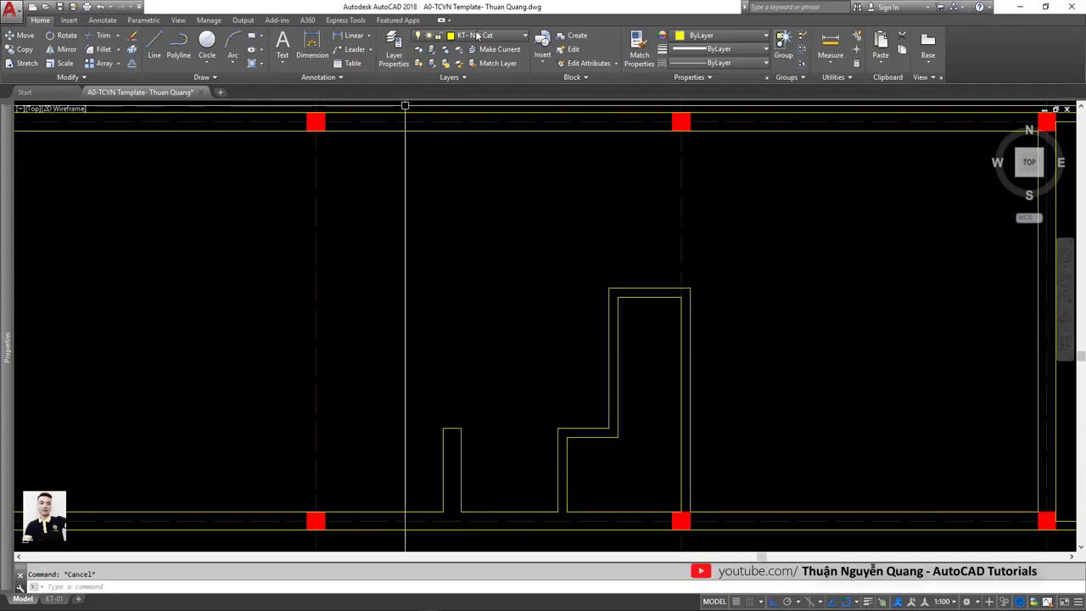
left_click(478, 36)
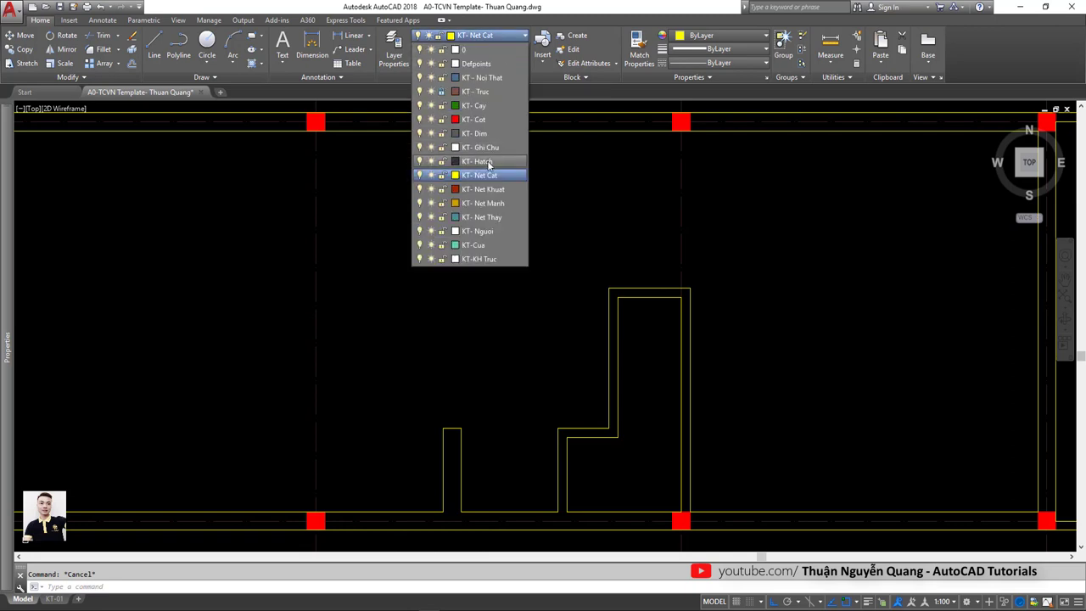
left_click(485, 219)
type("xl")
key("Return")
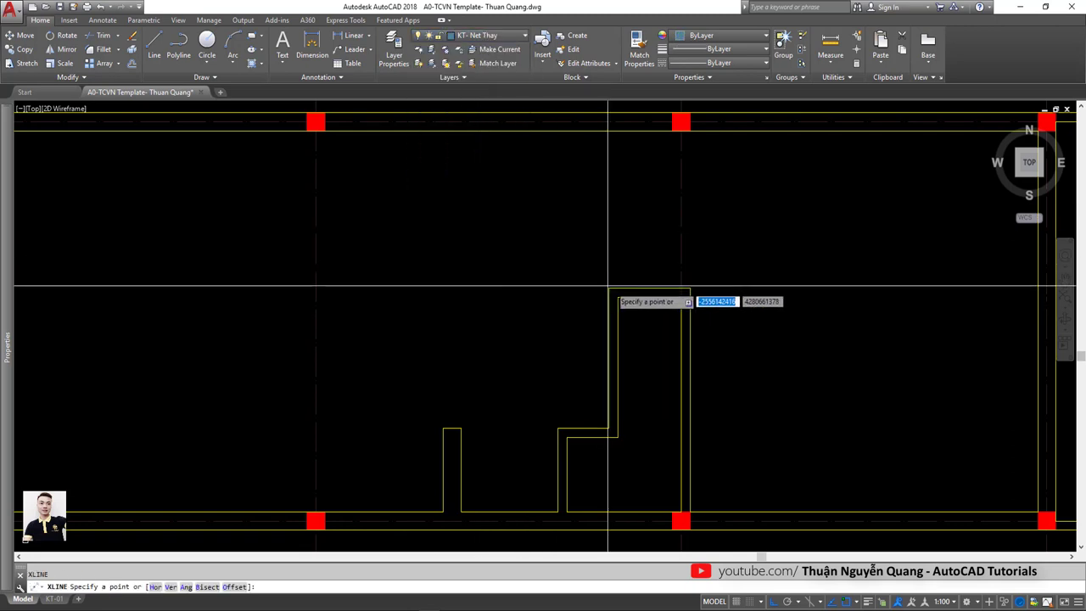
left_click(608, 290)
key("Escape")
Pan to the stair outline and start a rectangle at the wall corner, then cancel it.
scroll(416, 306, "down", 3)
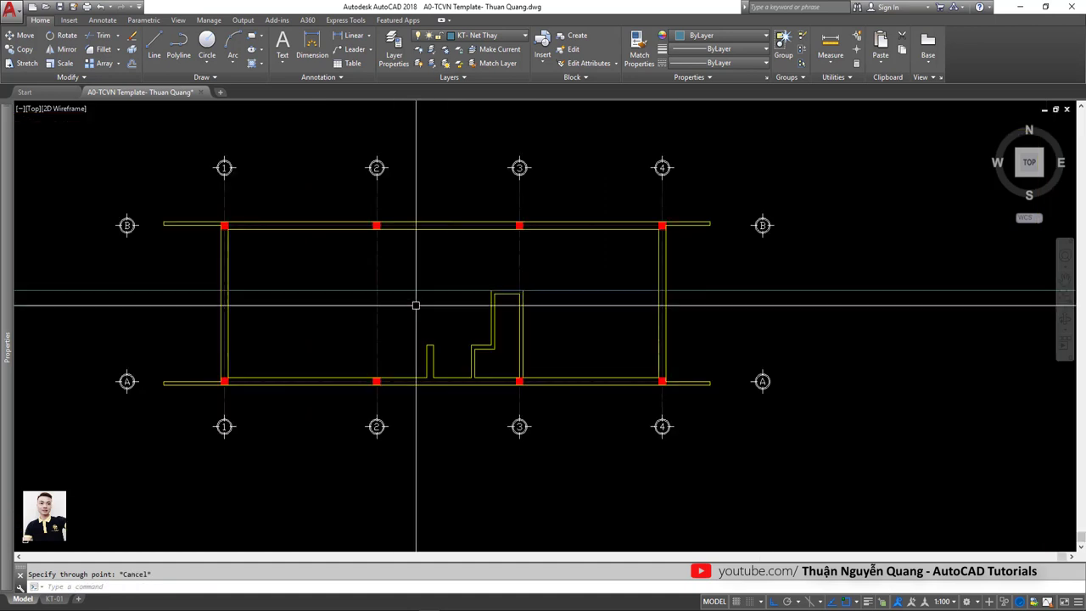
scroll(417, 305, "up", 5)
middle_click_drag(417, 315, 446, 358)
type("rec")
key("Return")
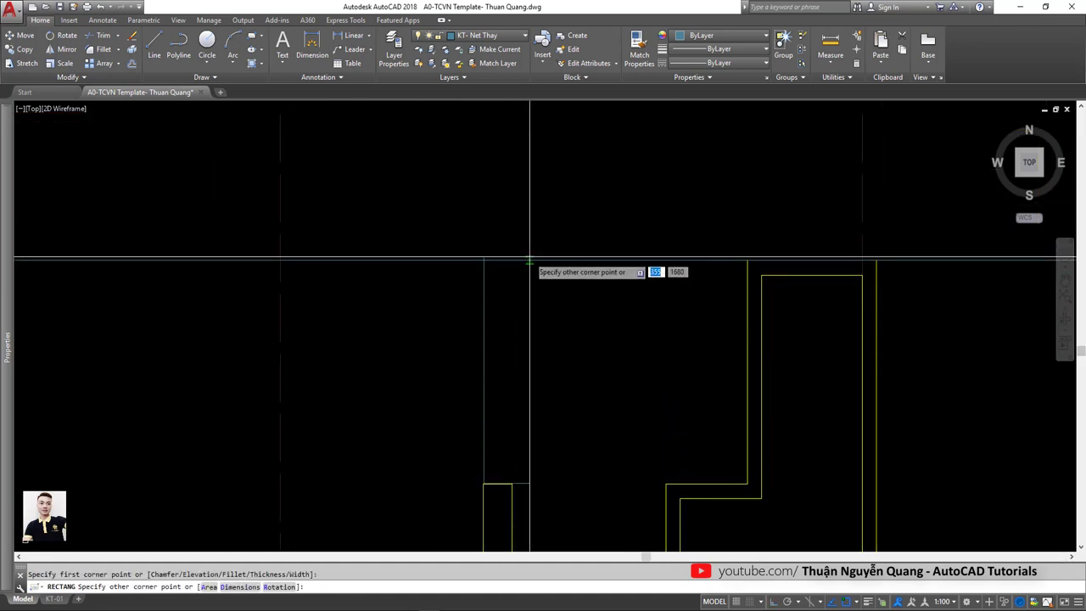
left_click(484, 483)
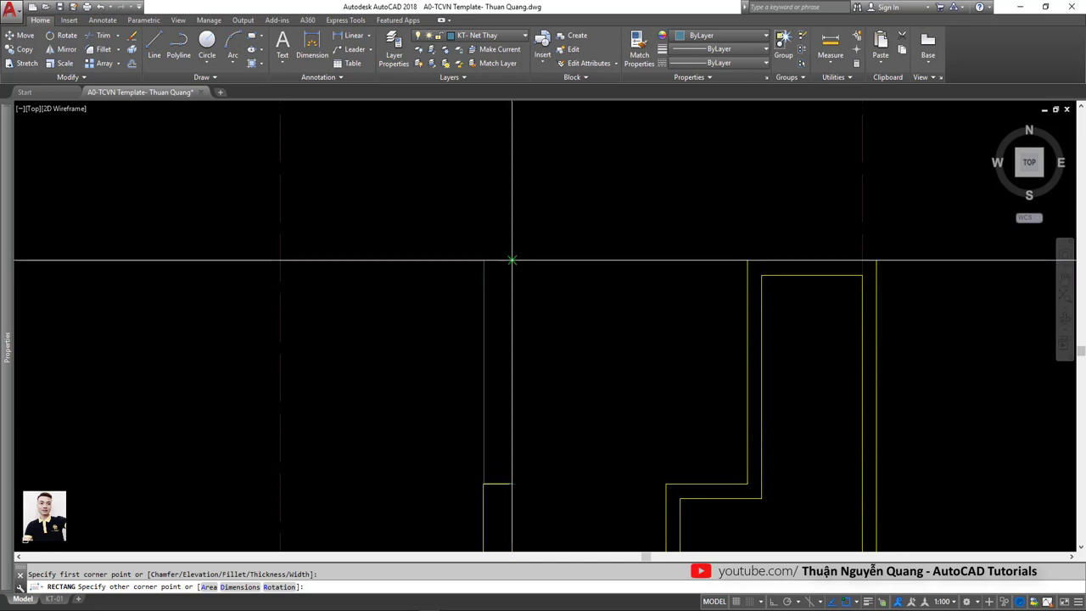
key("Escape")
Check the stair's horizontal line by selecting it, then return to the Photos reference plan.
scroll(512, 273, "down", 4)
left_click(552, 275)
key("Escape")
scroll(543, 280, "up", 2)
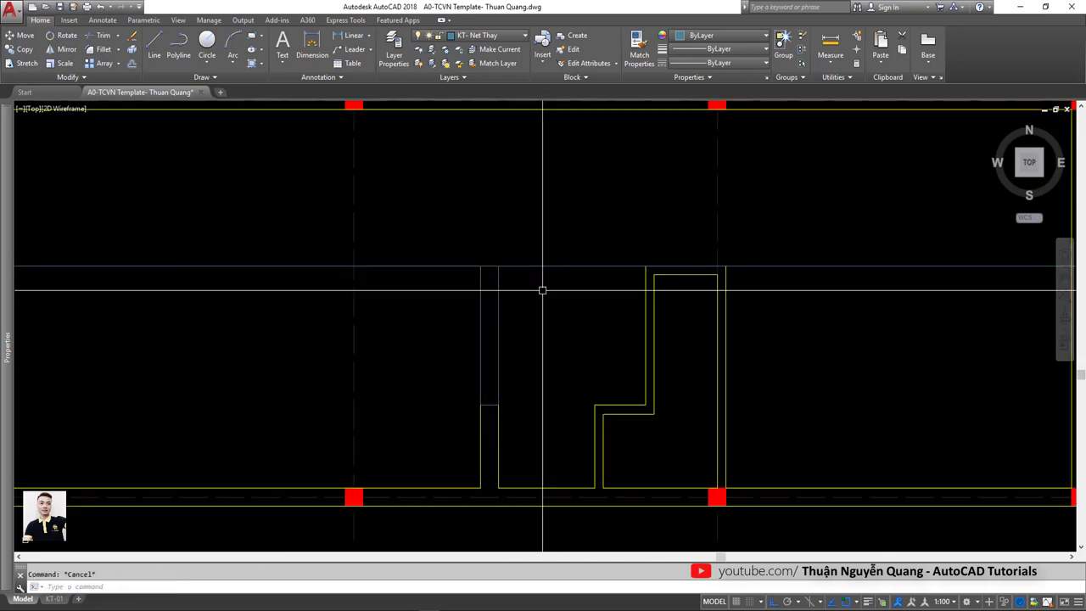
left_click(533, 266)
key("Escape")
key("alt+Tab")
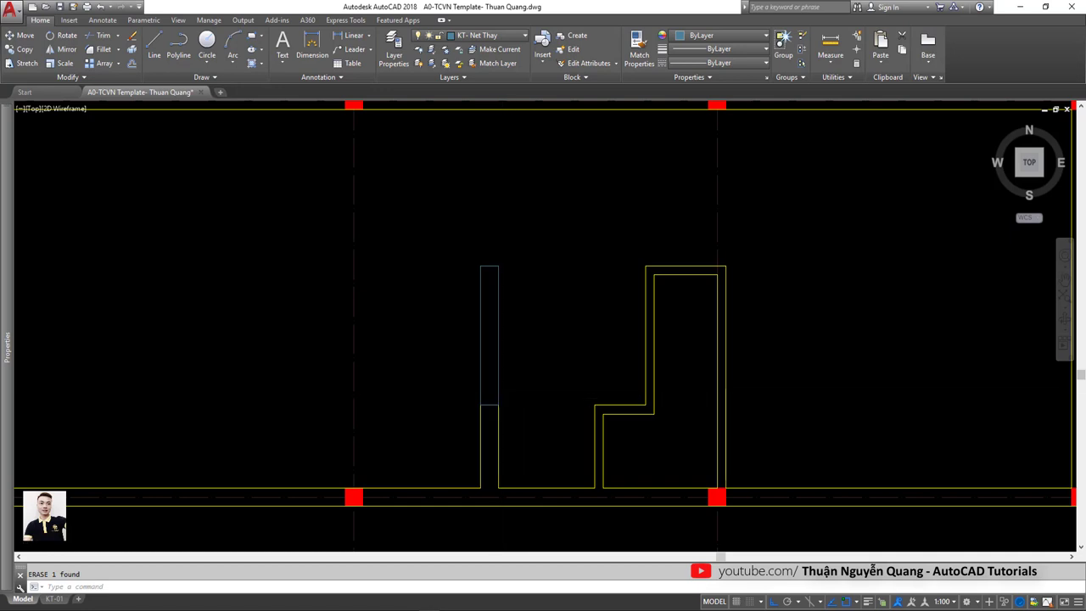
Draw a 1000-long line from the narrow rectangle's top corner.
scroll(529, 382, "up", 2)
scroll(503, 382, "up", 1)
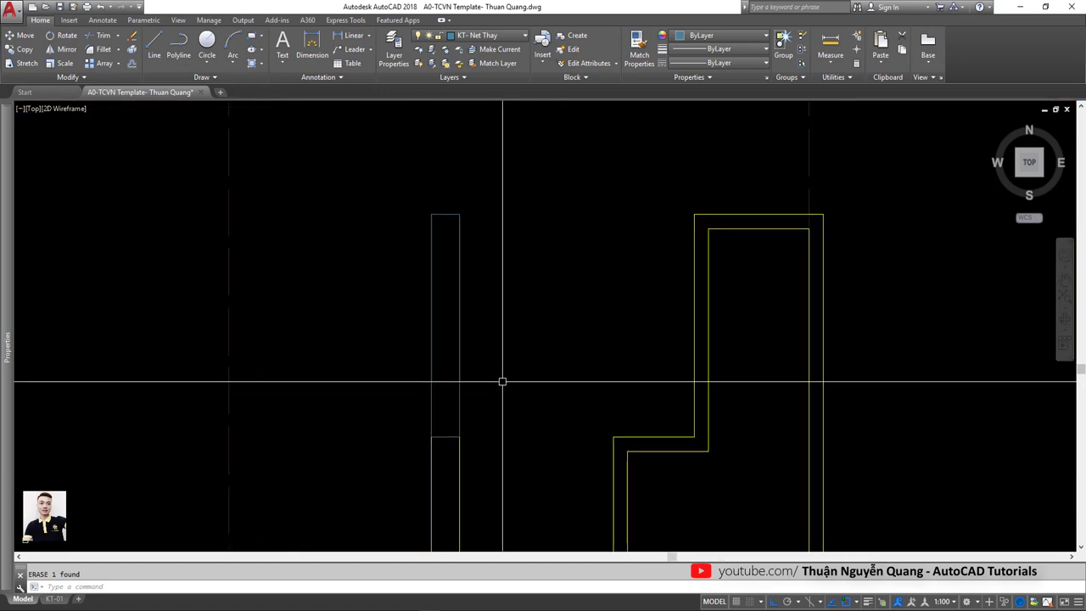
type("l")
key("Return")
left_click(459, 215)
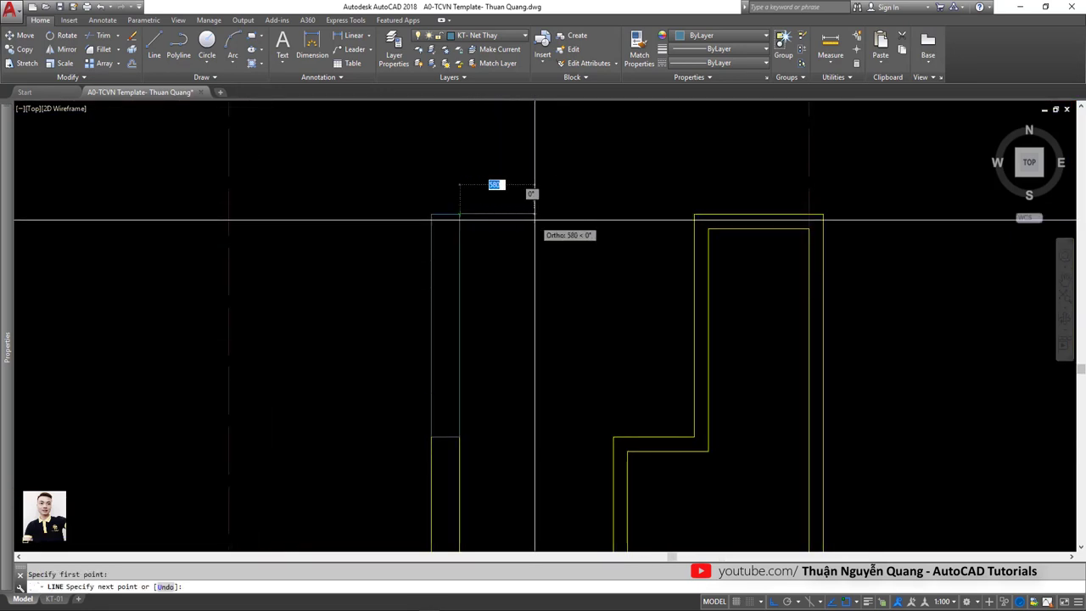
type("1000")
key("Return")
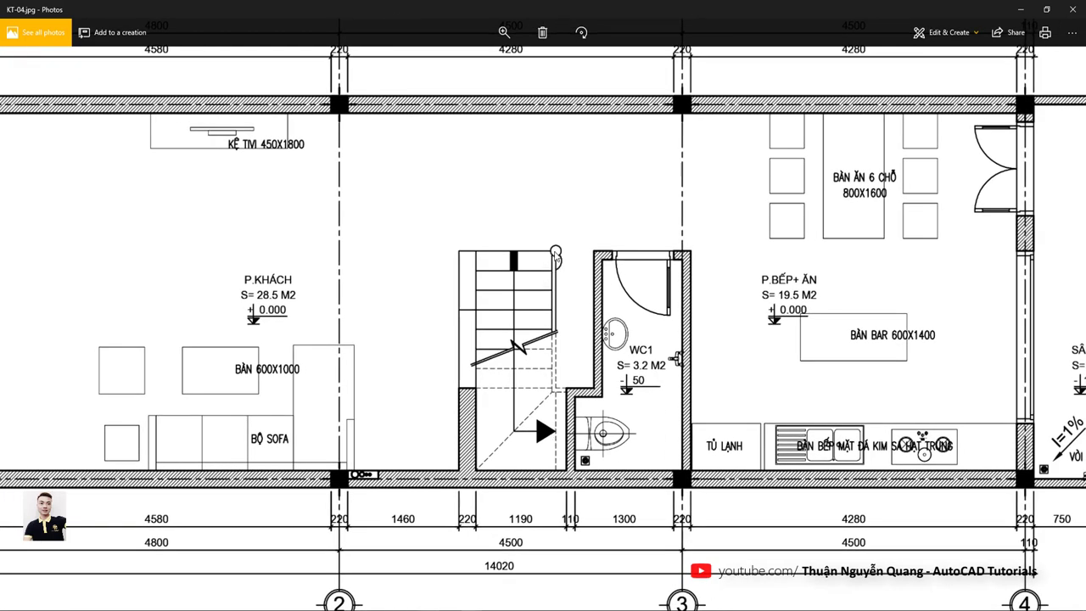
Zoom into the Photos plan and box the top stair tread in red.
scroll(557, 432, "down", 3)
scroll(539, 413, "up", 2)
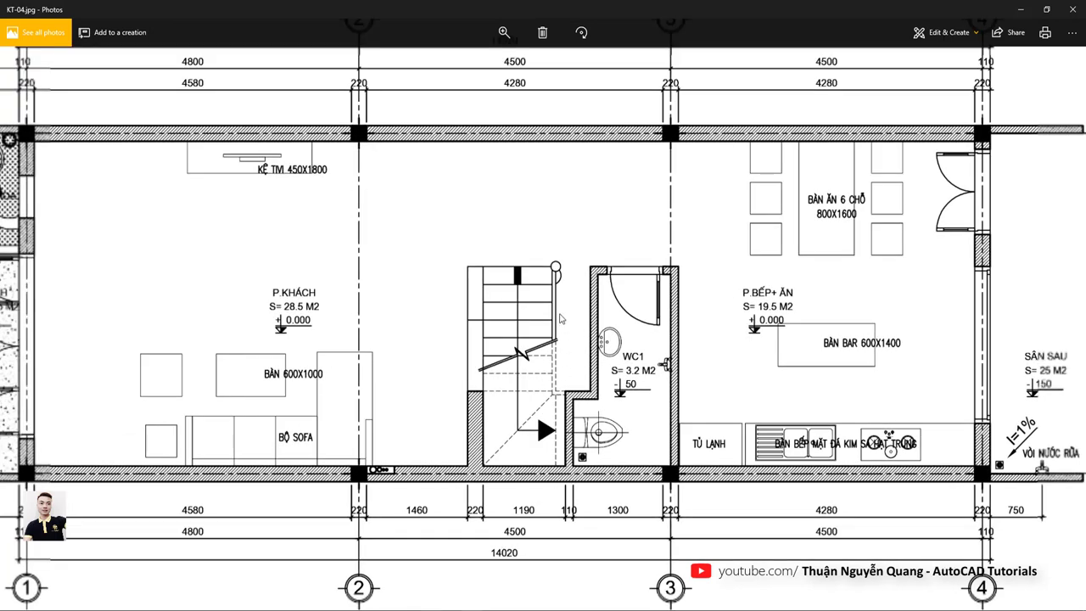
scroll(556, 268, "up", 1)
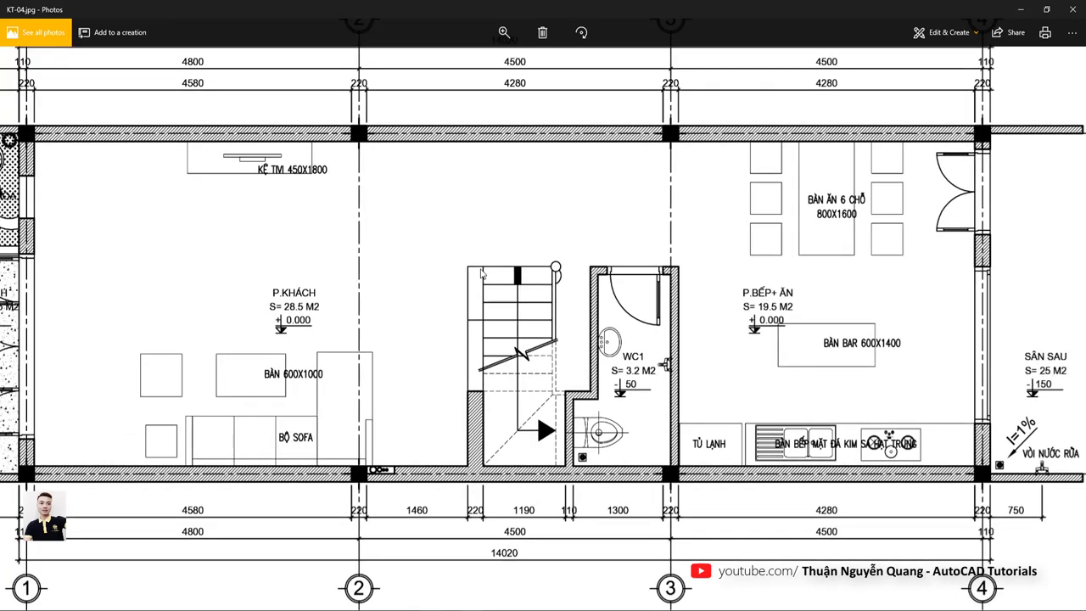
scroll(531, 334, "up", 2)
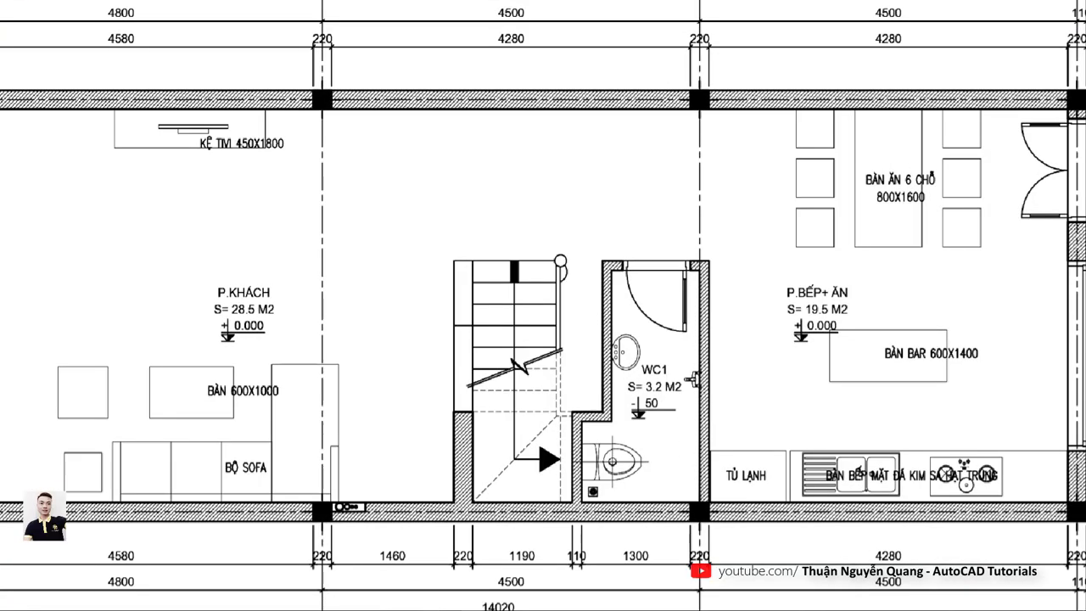
left_click_drag(541, 259, 567, 281)
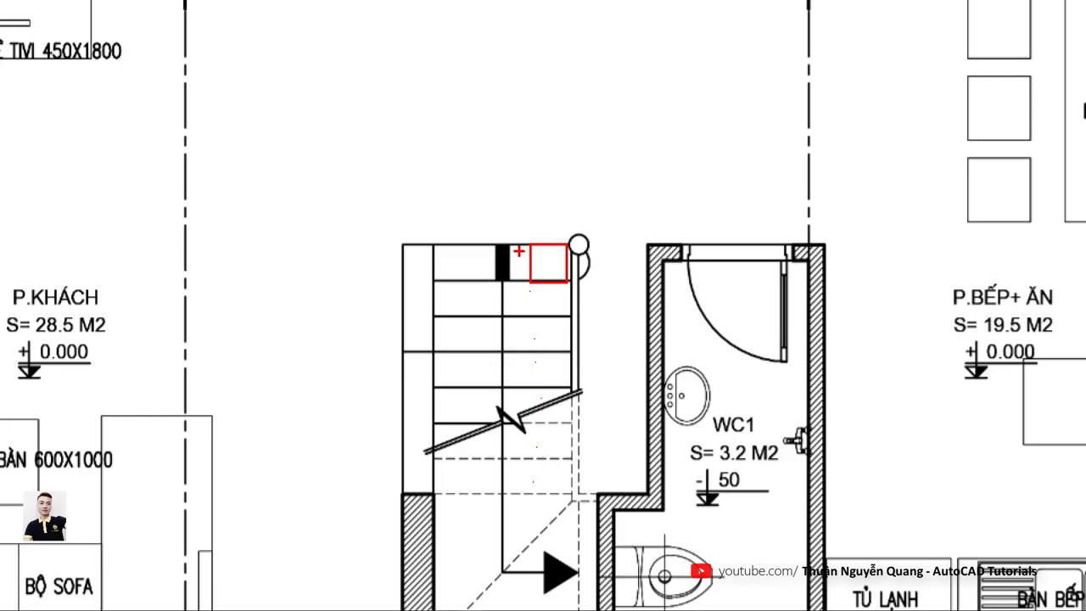
scroll(518, 255, "down", 2)
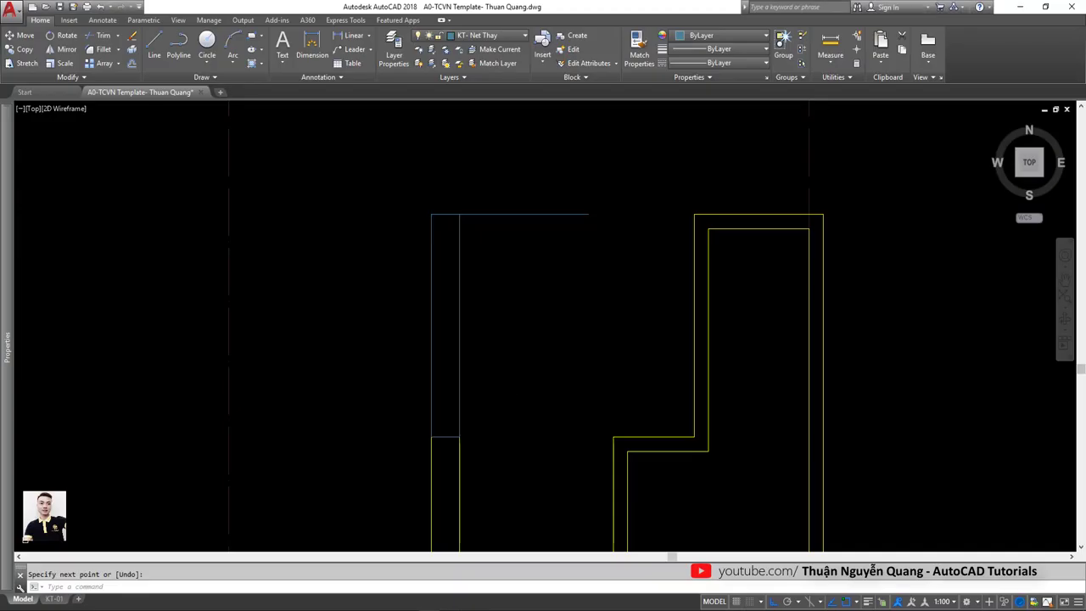
Start OFFSET on the top stair line, abandon the 300 distance and set it to 250.
left_click(507, 214)
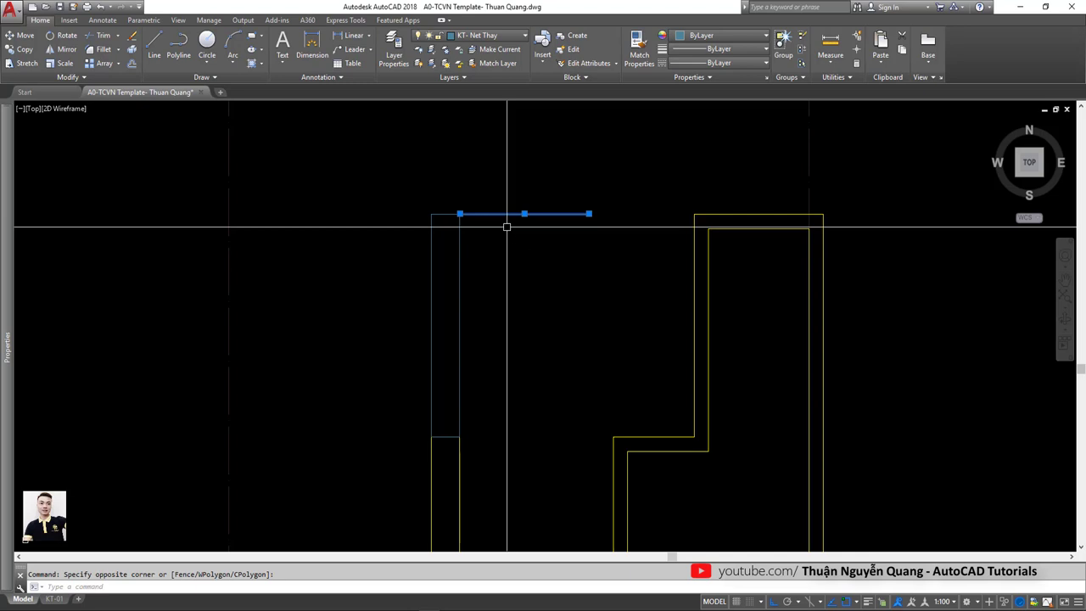
type("o")
key("Return")
type("300")
key("Return")
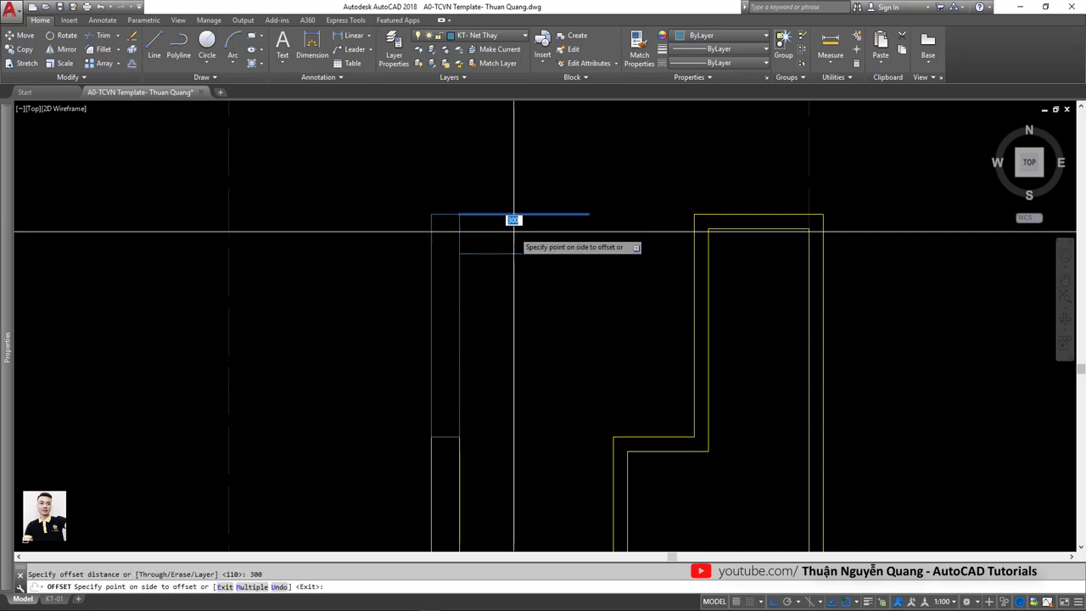
left_click(515, 215)
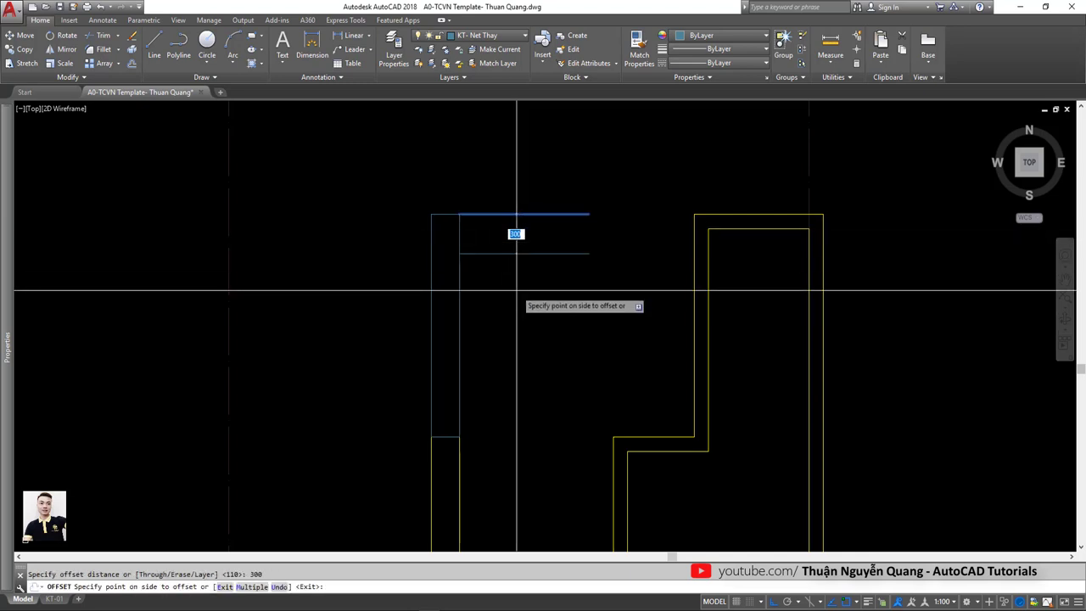
key("Escape")
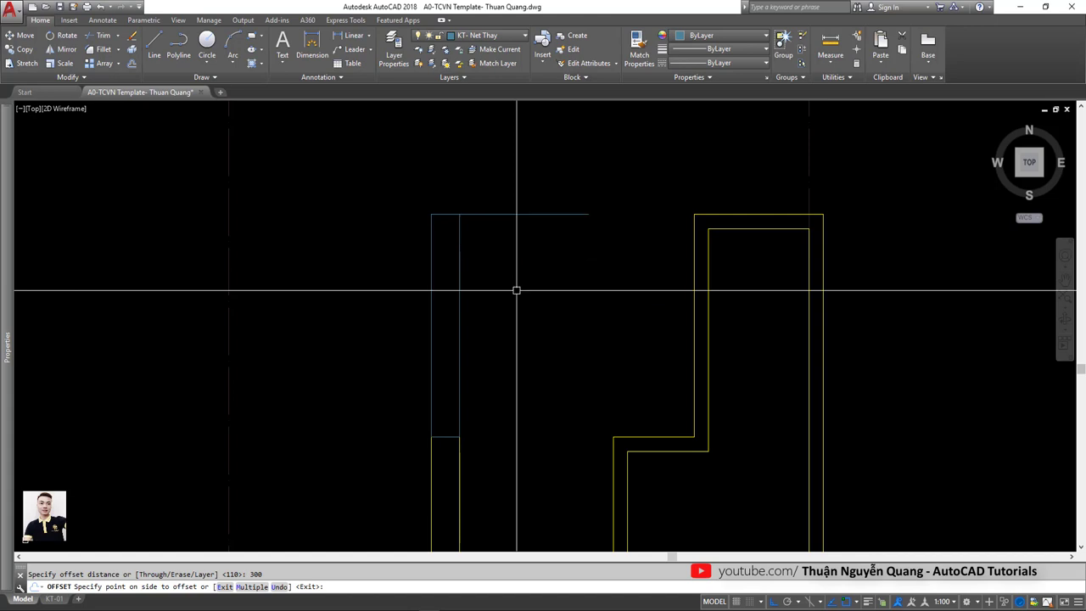
key("Return")
type("25")
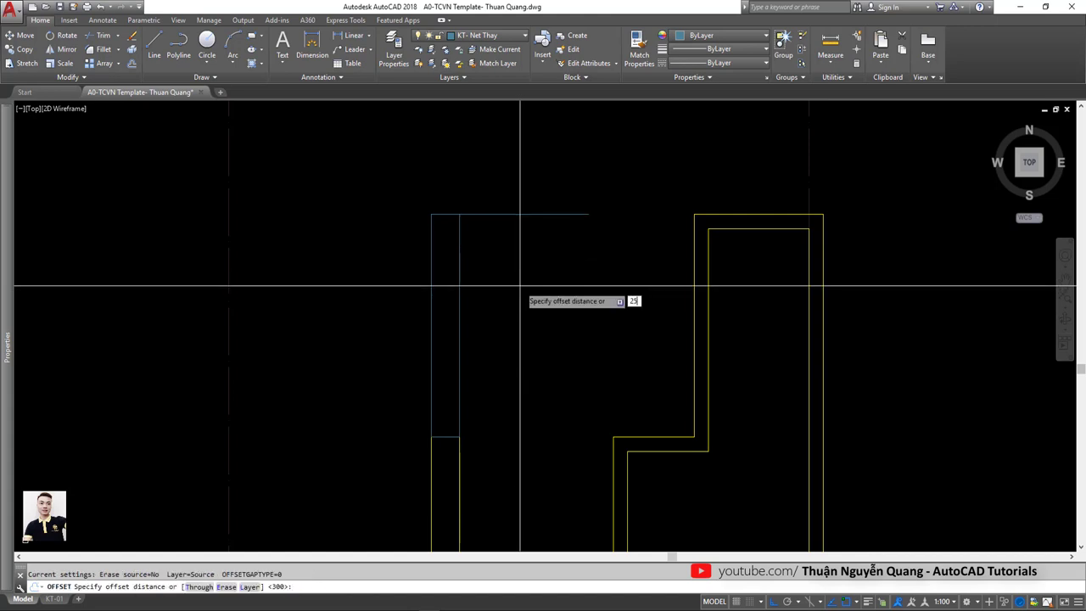
type("0")
key("Return")
Offset the top stair line downward six times, making tread lines 250 apart.
left_click(538, 215)
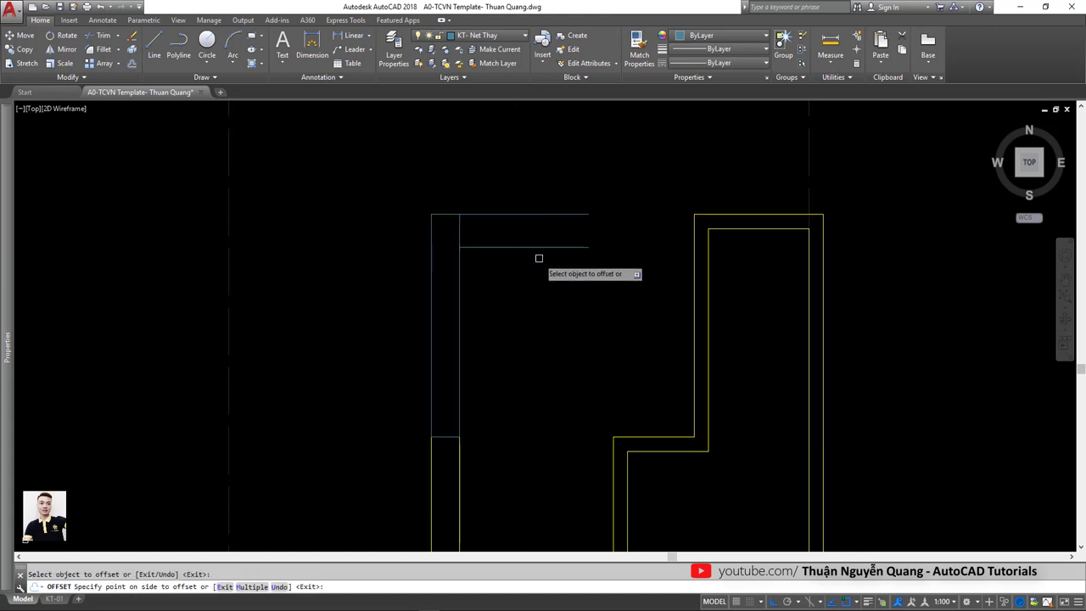
left_click(536, 255)
left_click(536, 247)
left_click(540, 291)
left_click(540, 281)
left_click(540, 311)
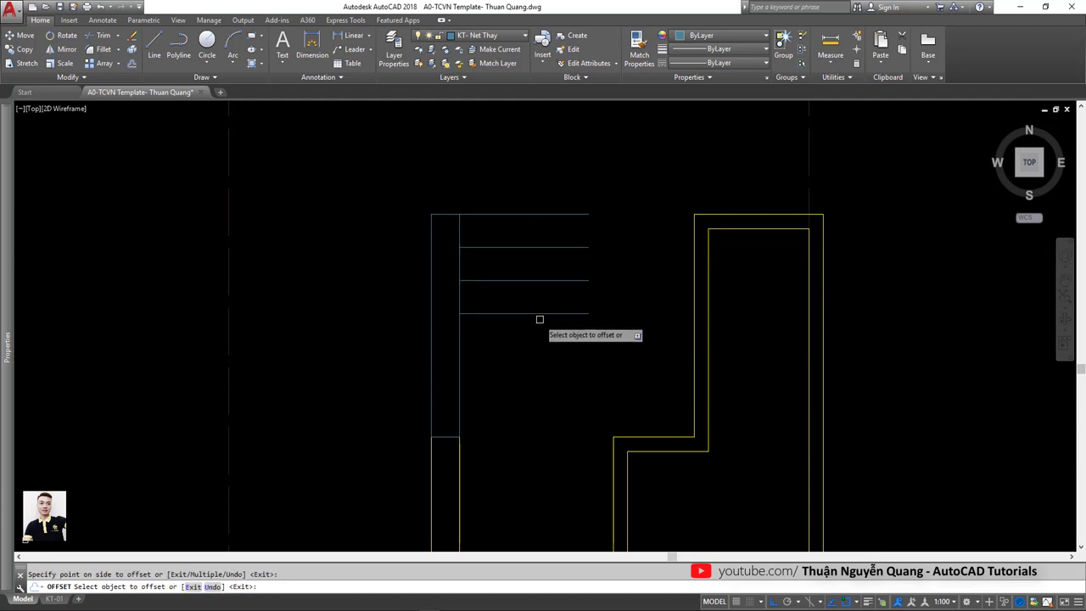
left_click(538, 314)
left_click(539, 347)
left_click(539, 346)
left_click(535, 376)
left_click(534, 380)
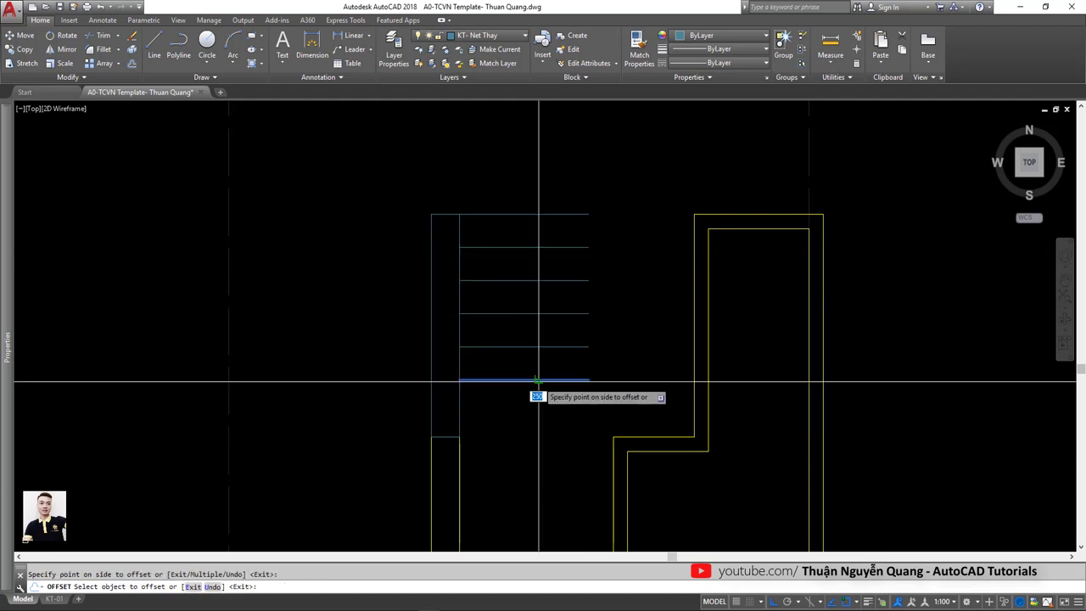
left_click(530, 398)
left_click(528, 413)
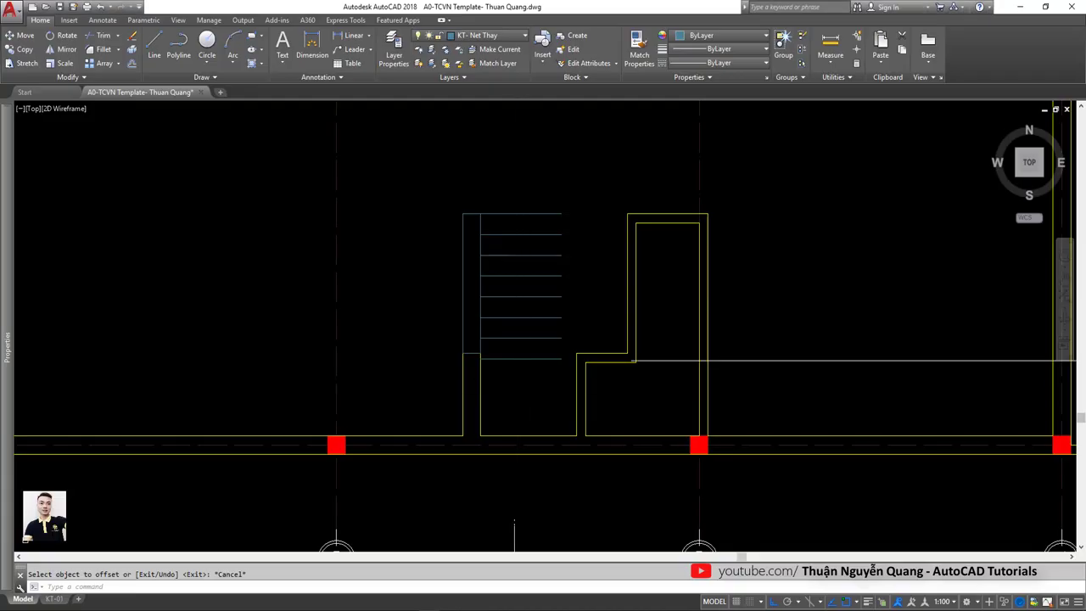
Crossing-select and delete the offset tread lines, then abandon a line at the stair top.
scroll(521, 356, "up", 2)
left_click(532, 412)
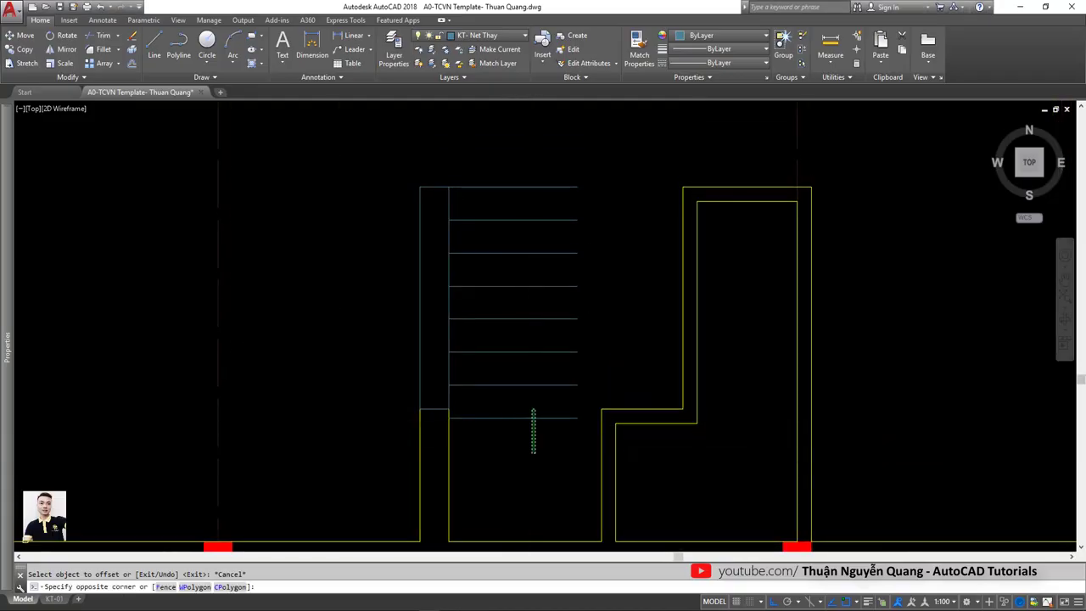
left_click(497, 184)
key("Delete")
type("l")
key("Return")
left_click(449, 186)
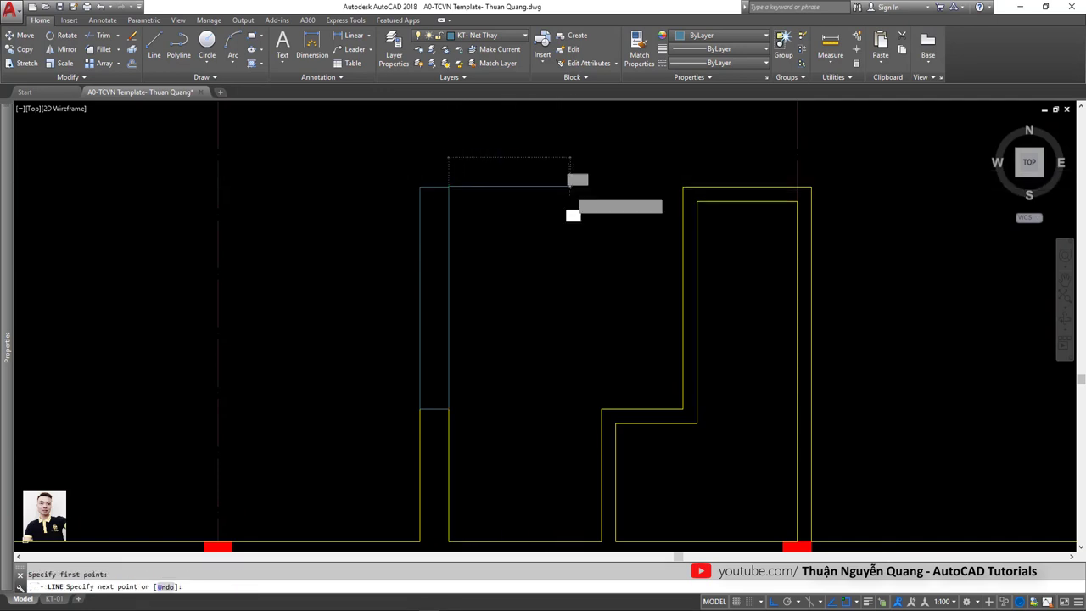
key("Return")
Explode the narrow stair-wall rectangle into separate lines.
left_click(459, 320)
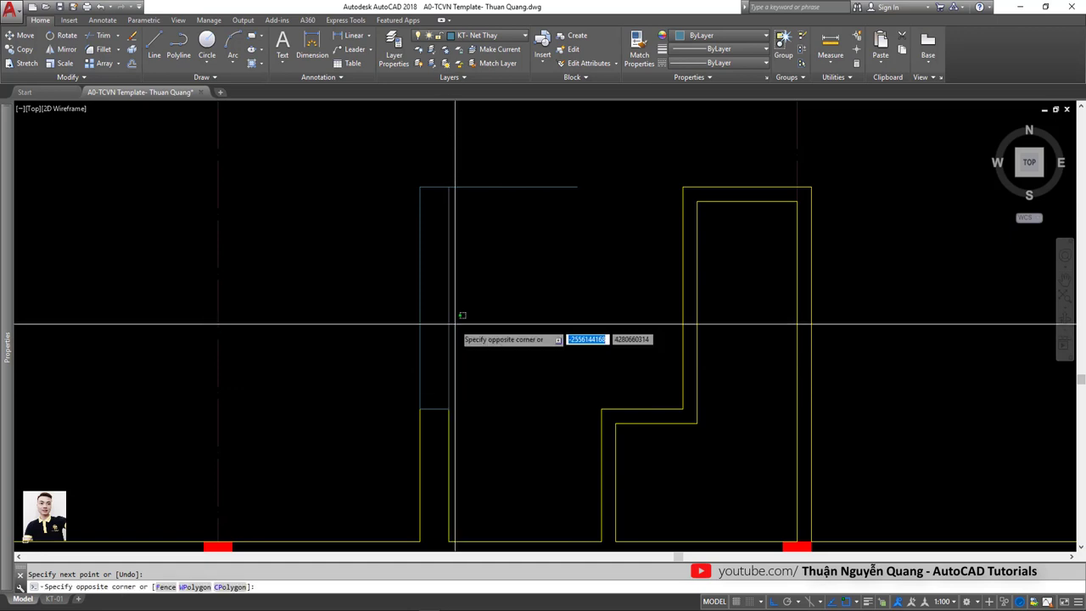
left_click(439, 324)
type("x")
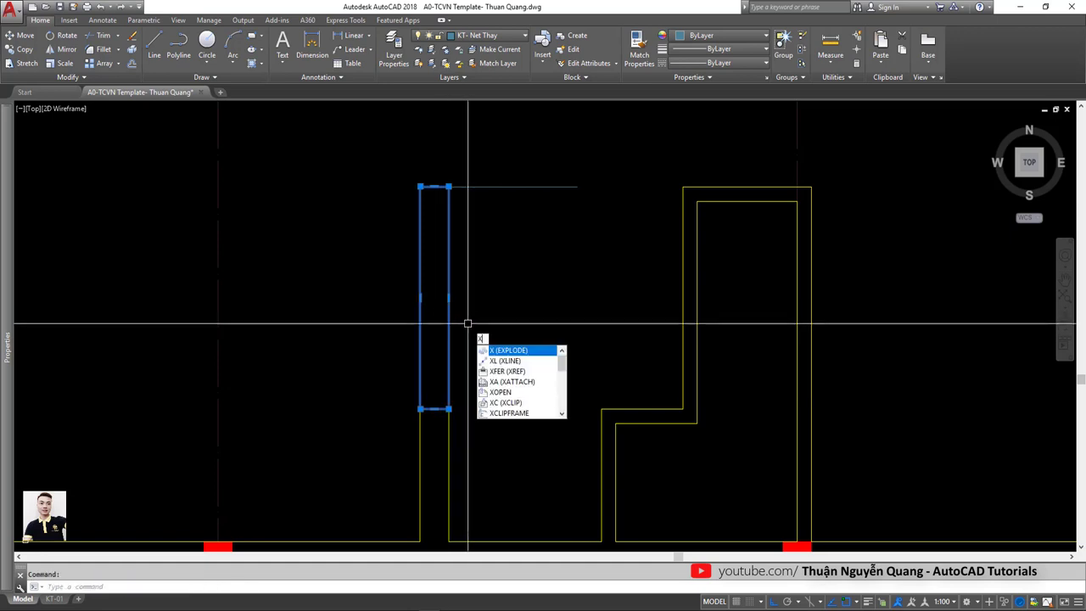
key("Return")
left_click(448, 269)
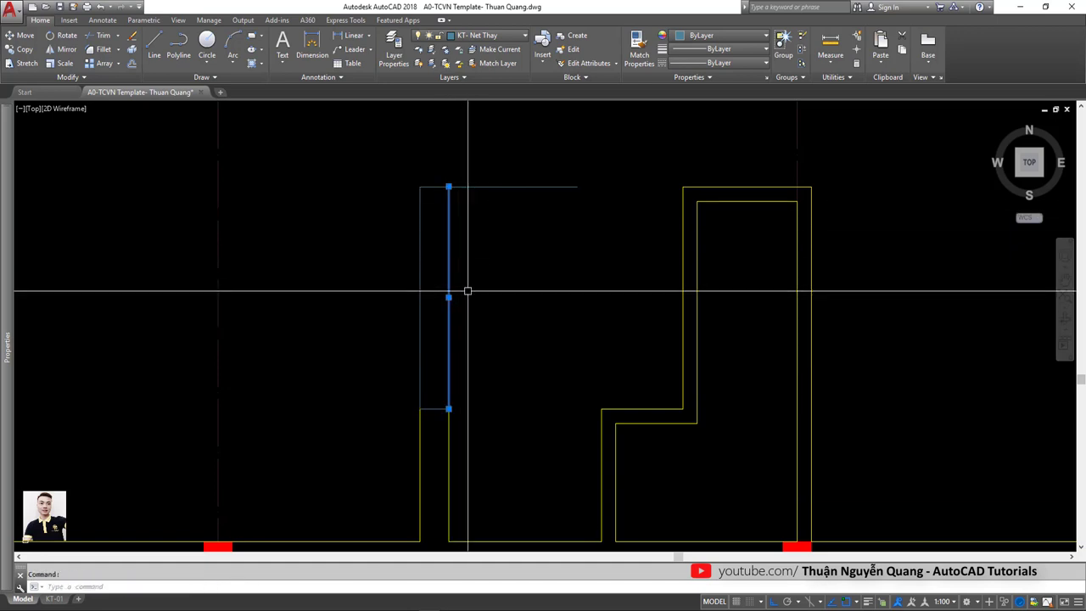
key("Escape")
type("d")
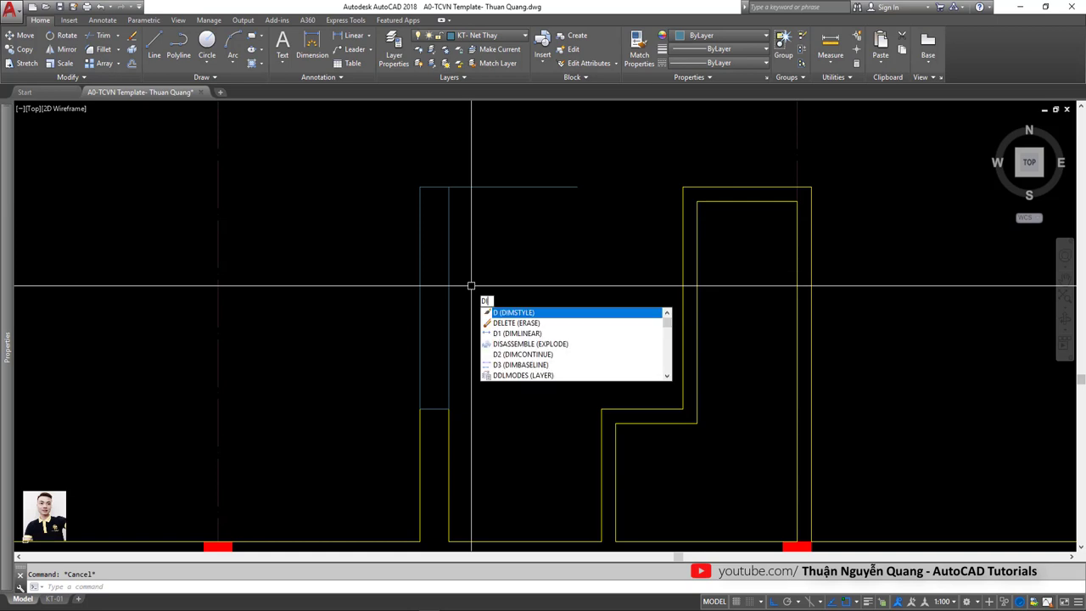
type("iv")
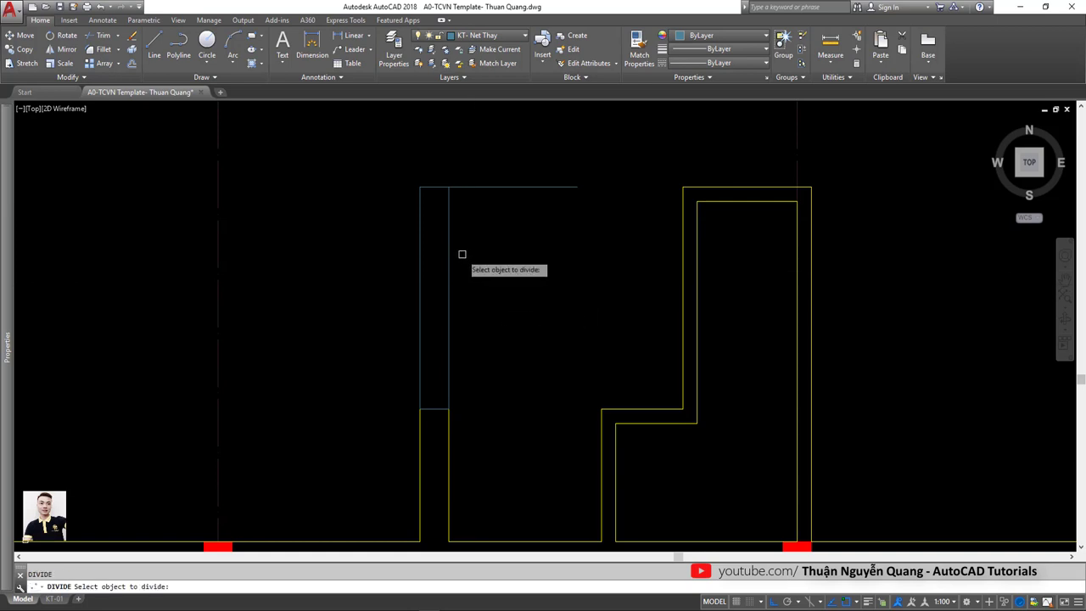
Divide the inner vertical stair line into 7 parts and set the X point style.
left_click(449, 244)
type("DD")
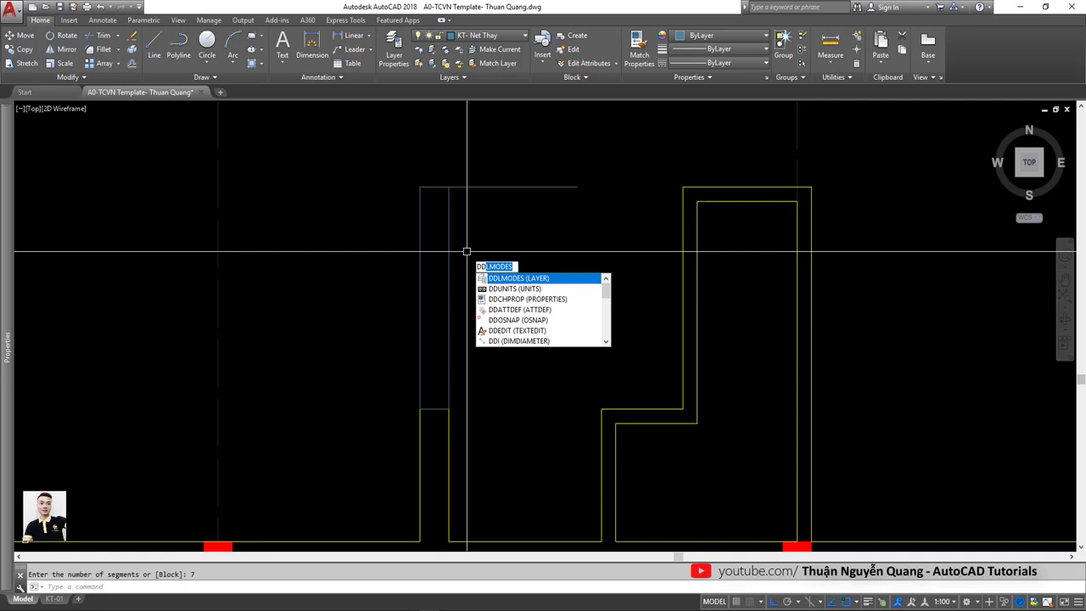
type("PT")
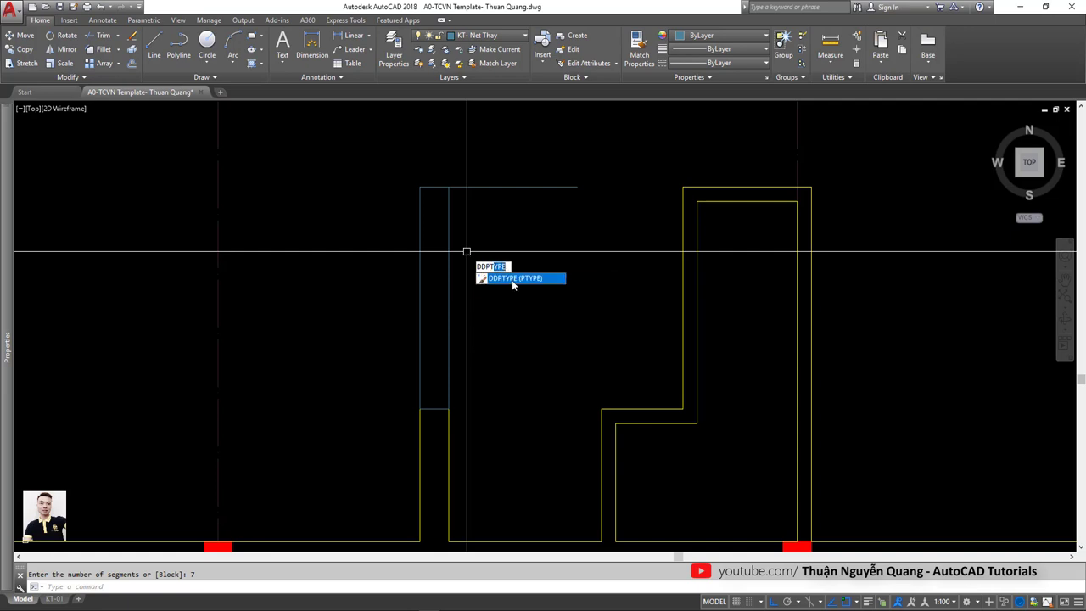
left_click(513, 280)
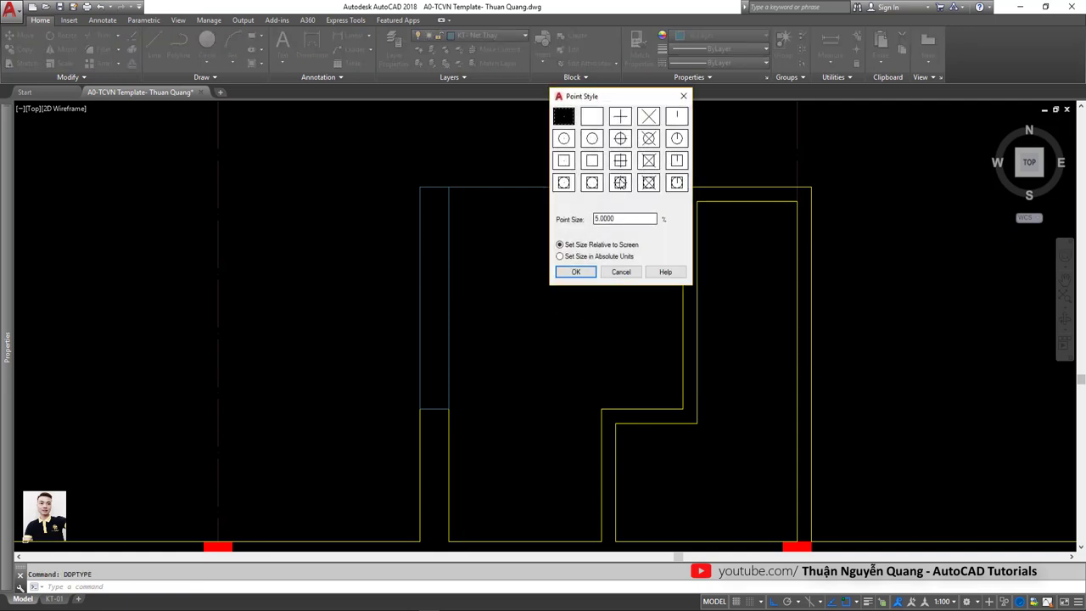
left_click(592, 271)
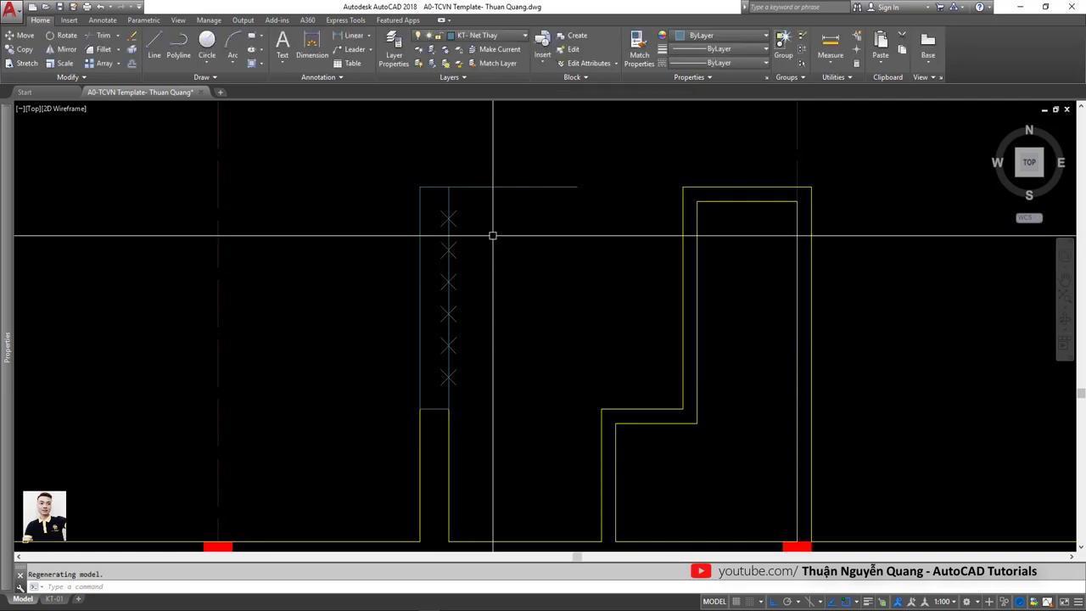
Copy the top stair line onto each of the six division points.
left_click(489, 185)
left_click(484, 154)
type("co")
key("Return")
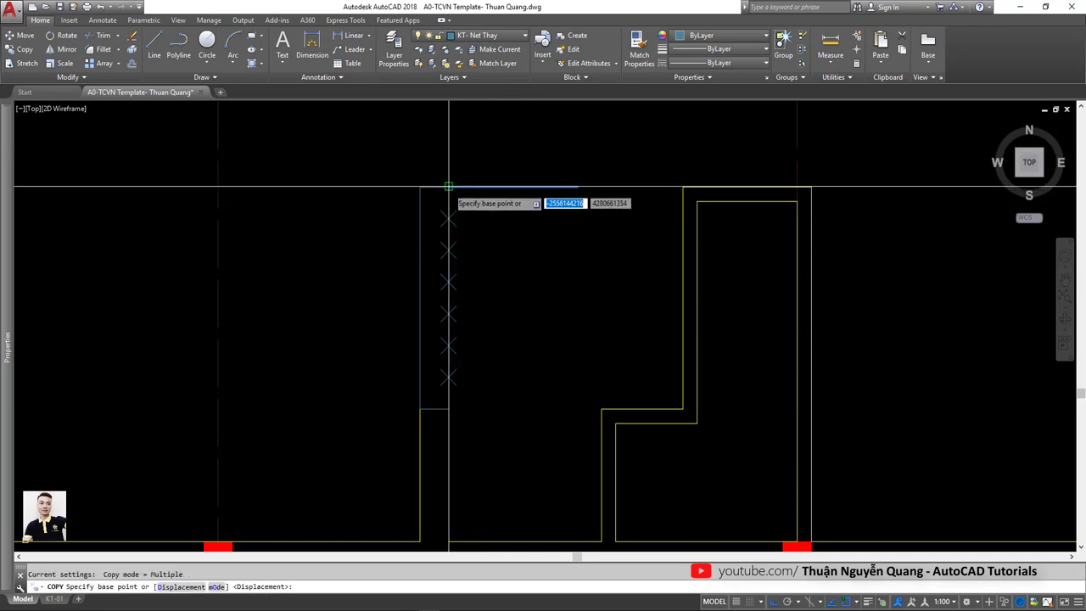
left_click(448, 187)
left_click(448, 218)
left_click(448, 249)
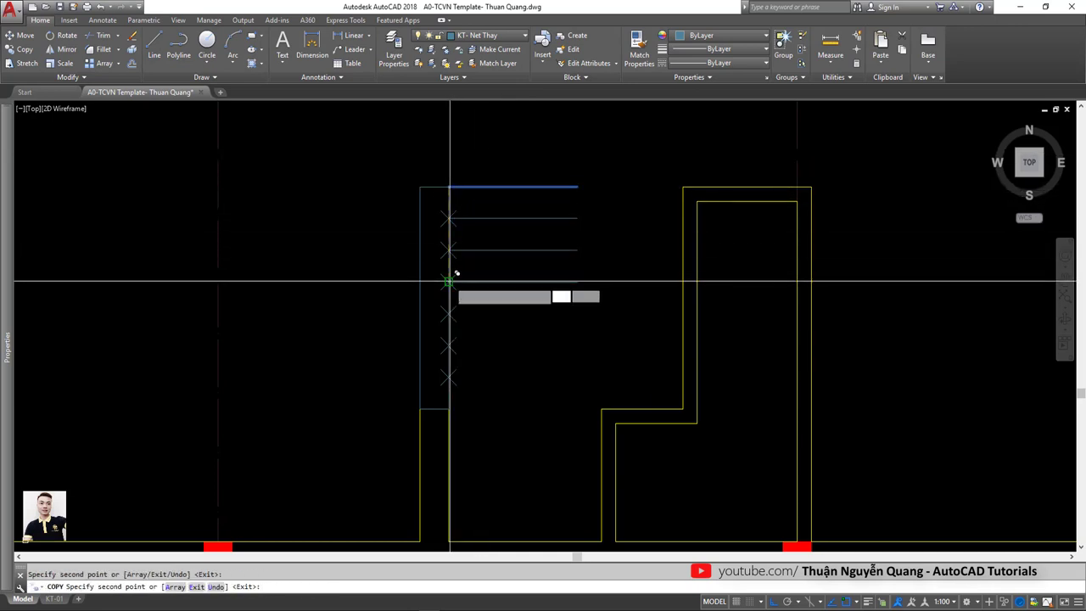
left_click(448, 282)
left_click(448, 313)
left_click(448, 345)
left_click(448, 377)
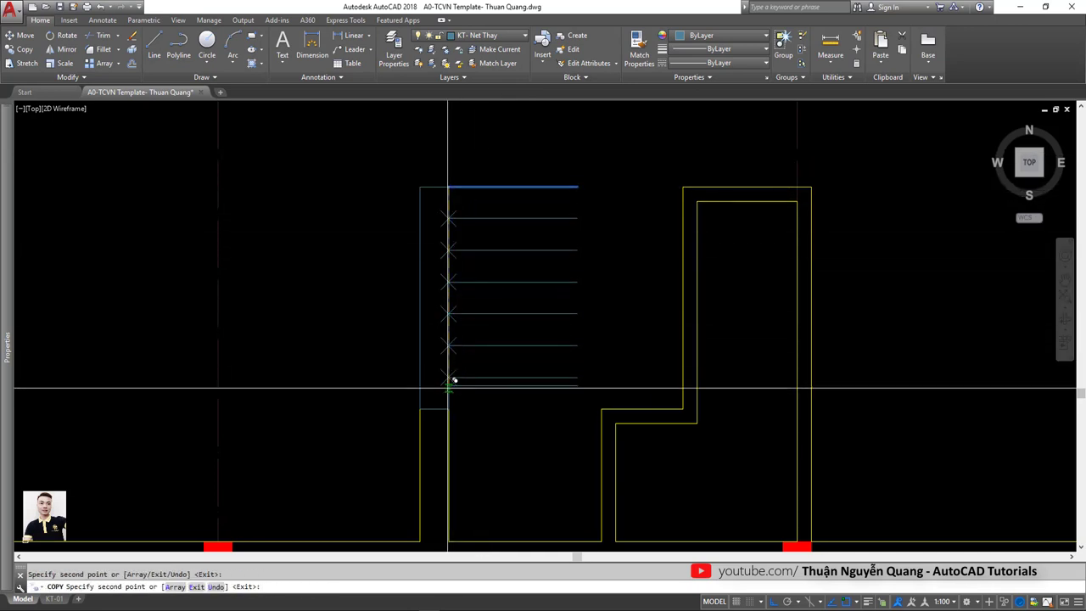
key("Escape")
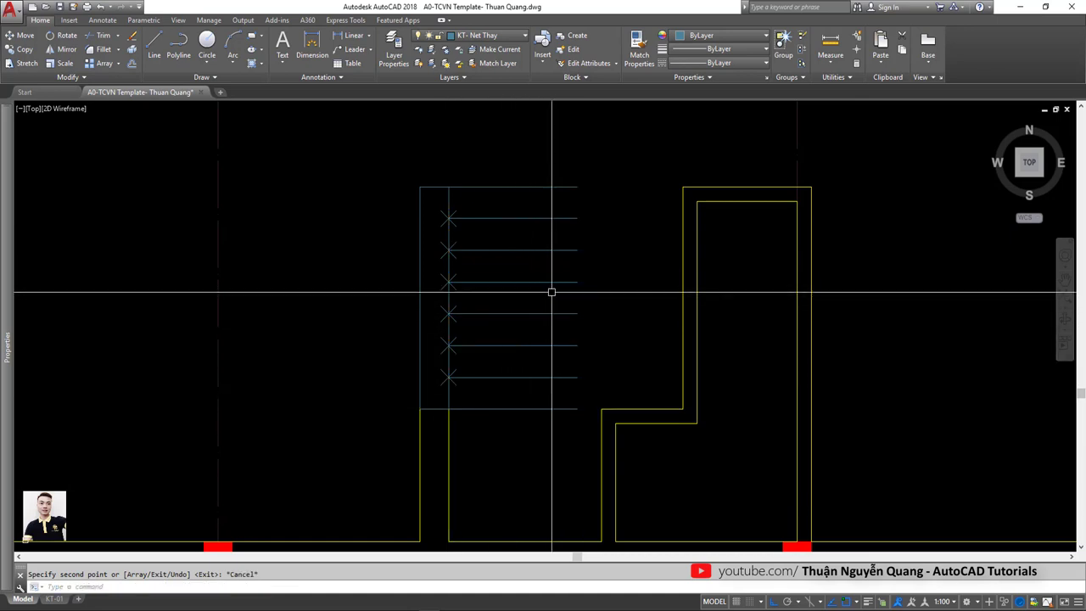
Window-select the six X division markers and delete them.
left_click(436, 195)
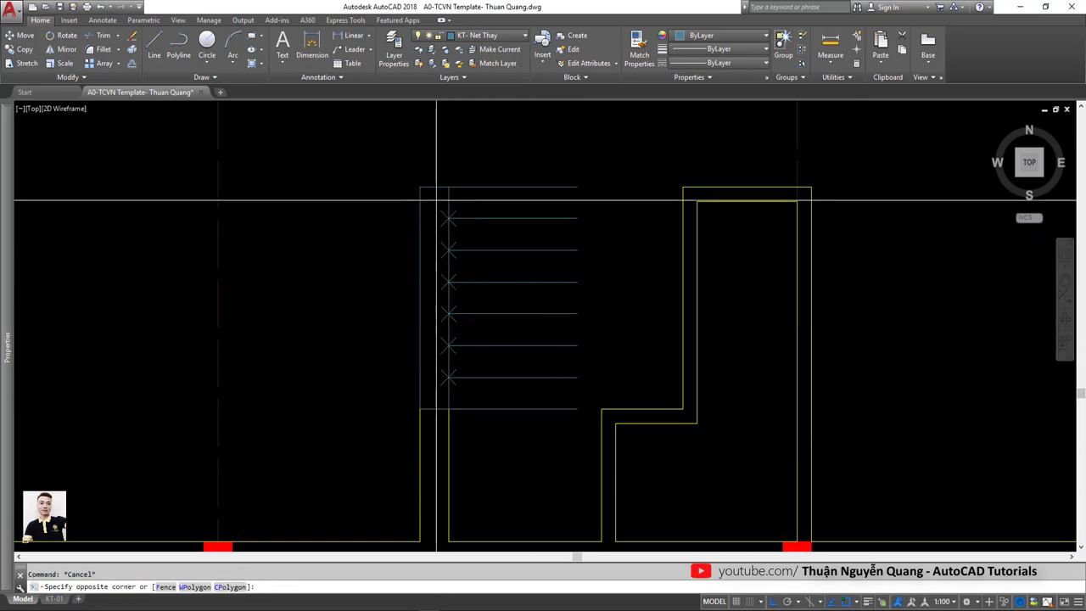
left_click(472, 395)
key("Delete")
Start a line at the stair top, then cancel it and clear an accidental tread selection.
scroll(495, 337, "down", 4)
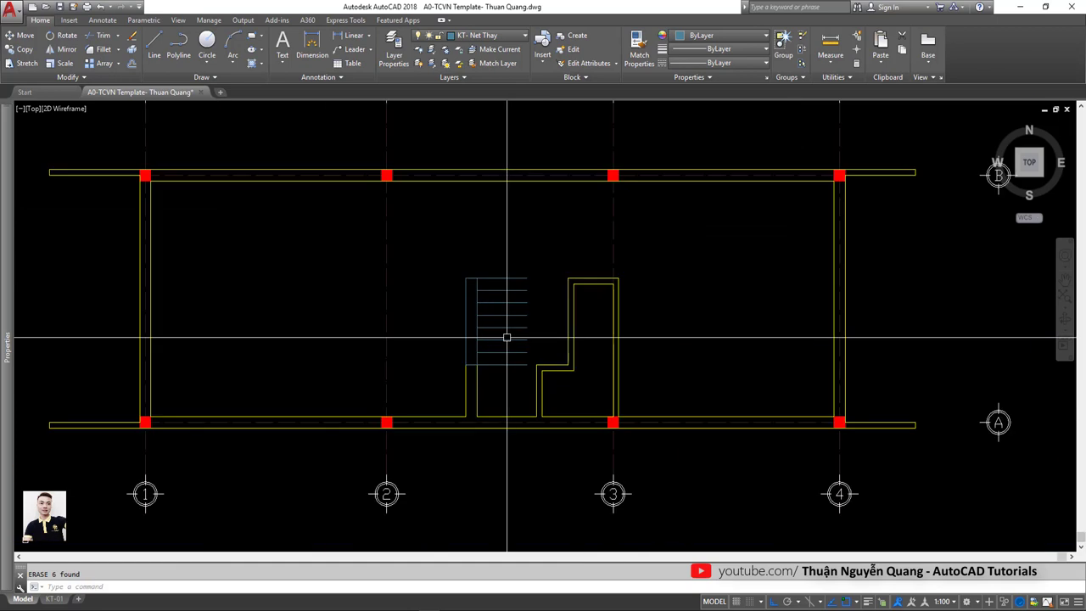
scroll(507, 337, "up", 2)
type("l")
key("Return")
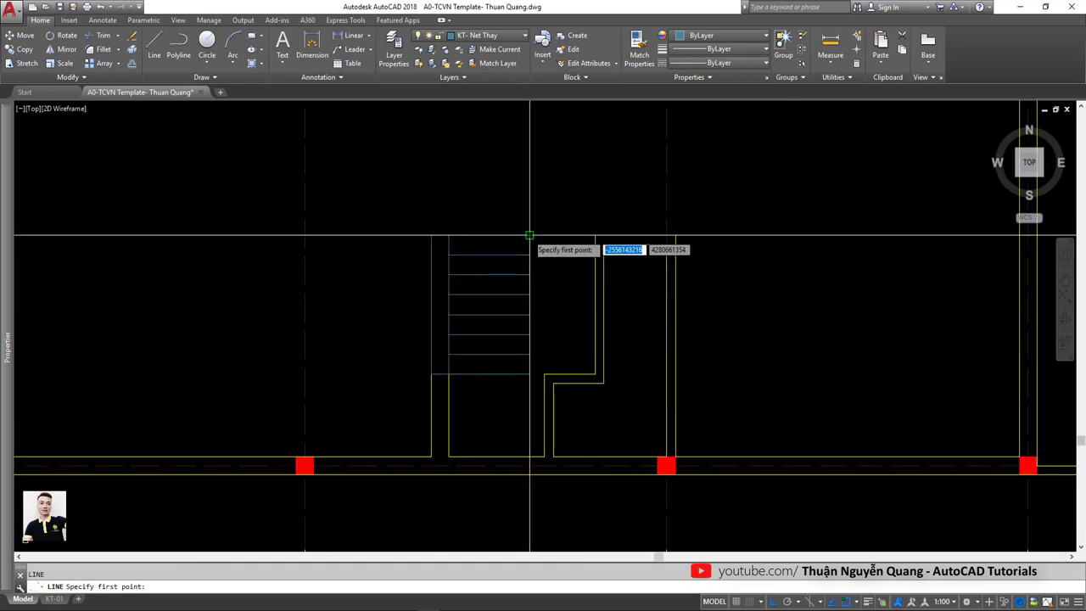
left_click(501, 235)
key("Escape")
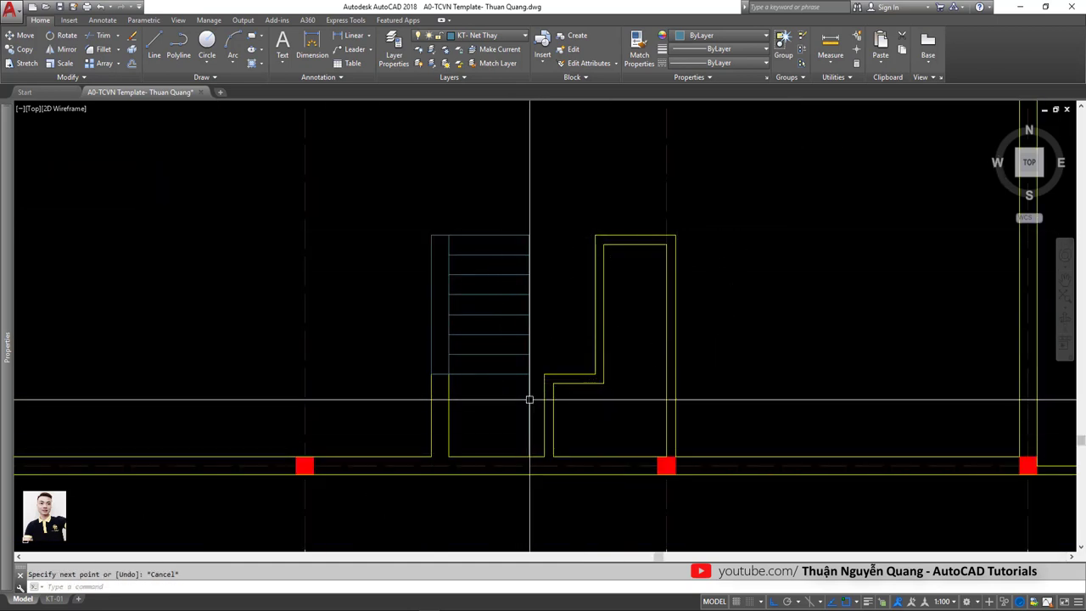
scroll(515, 355, "up", 2)
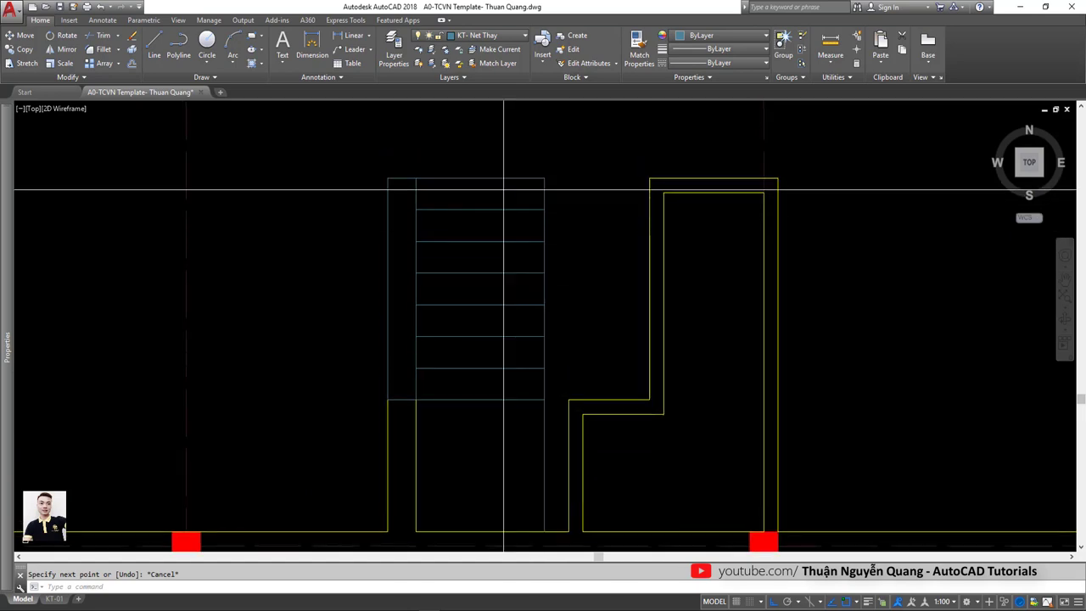
left_click(497, 187)
key("Escape")
After checking the reference plan, draw a short line closing the stair/WC wall gap.
key("alt+Tab")
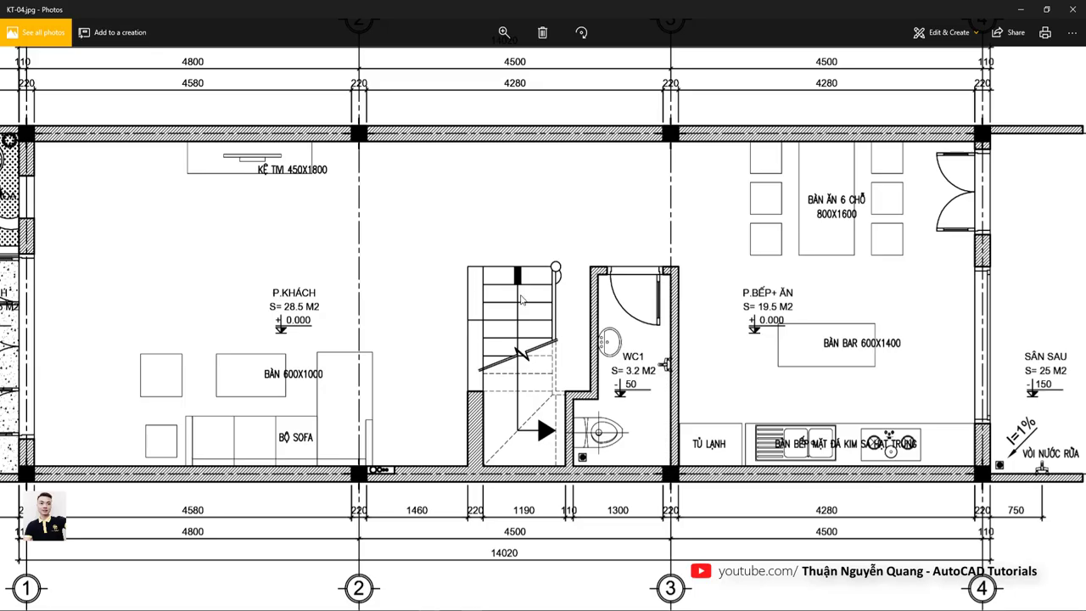
key("alt+Tab")
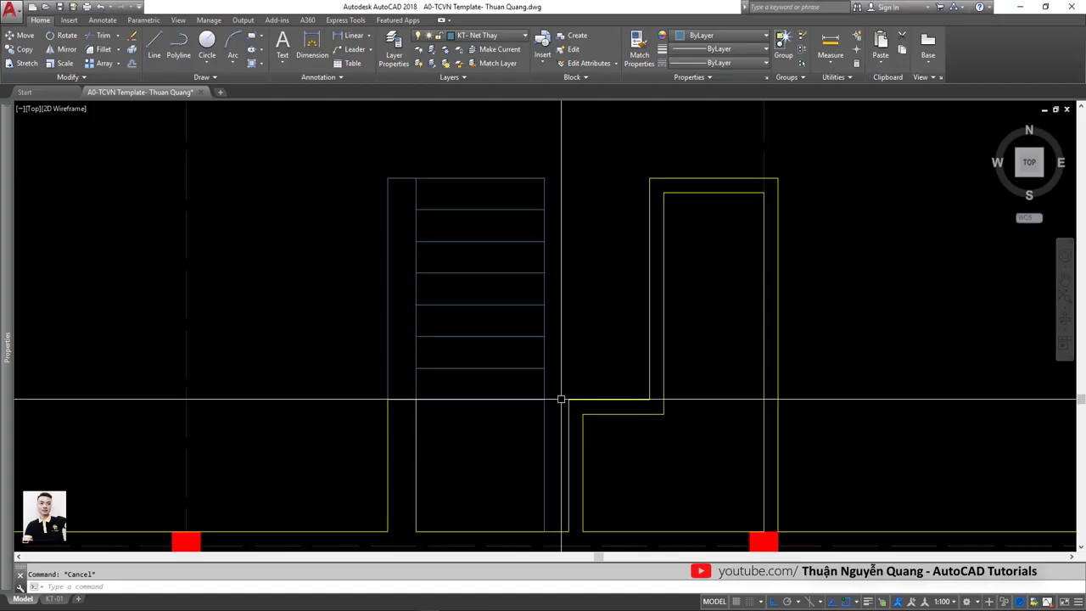
scroll(552, 397, "up", 2)
key("l")
key("space")
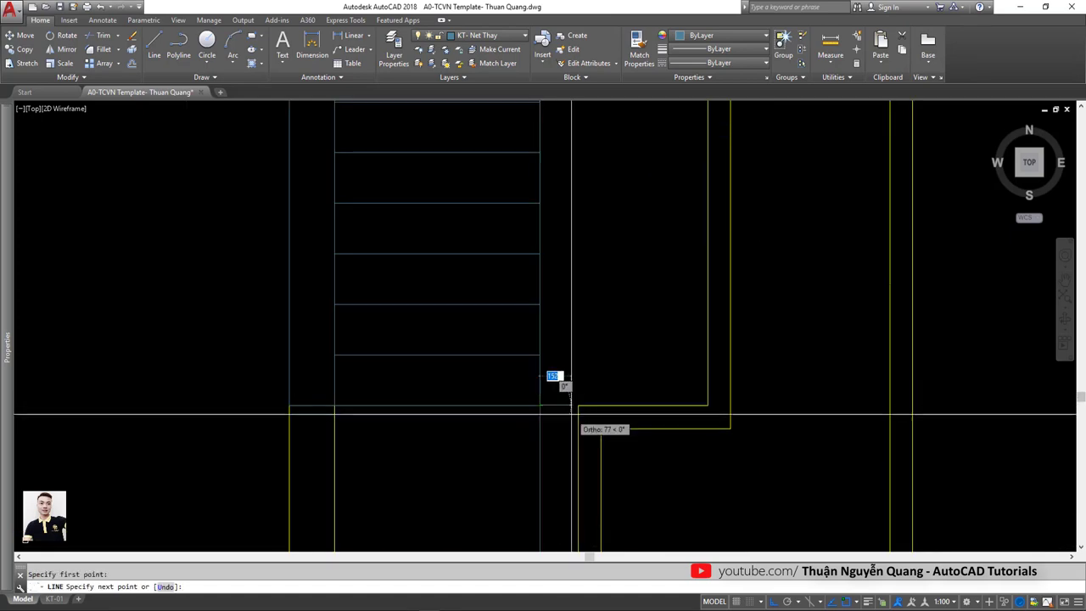
left_click(539, 406)
left_click(578, 406)
Compare the drawing against the KT-04 reference plan again.
key("alt+Tab")
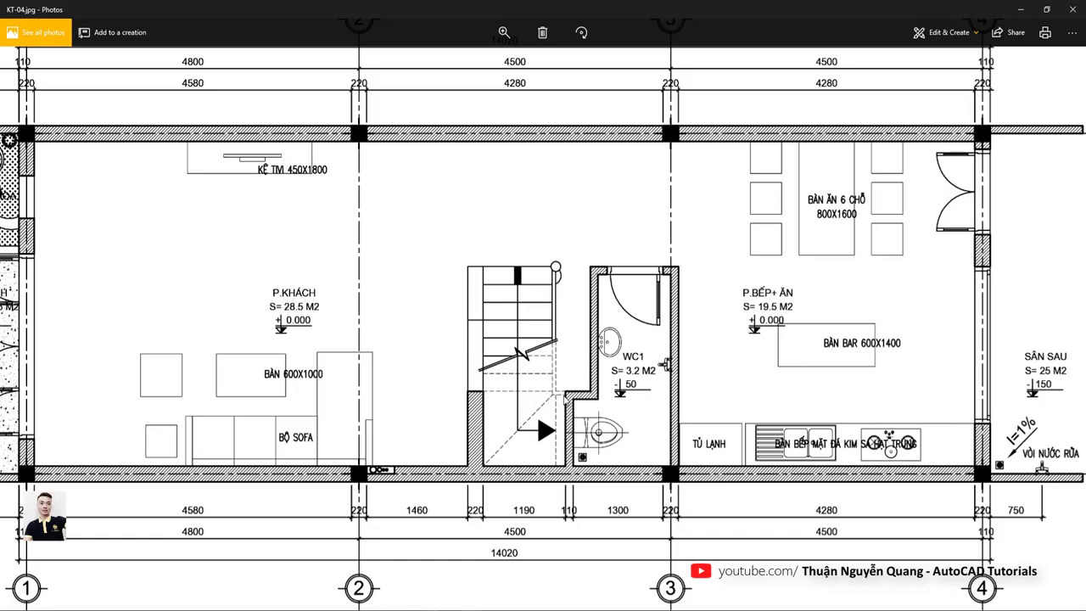
key("alt+Tab")
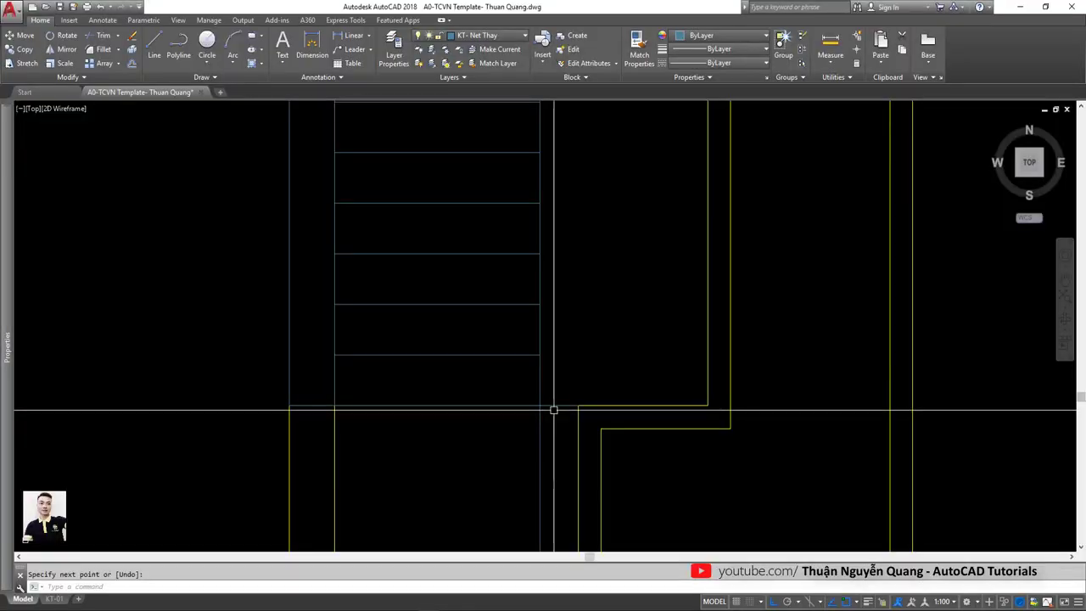
scroll(556, 395, "up", 2)
left_click(566, 363)
key("alt+Tab")
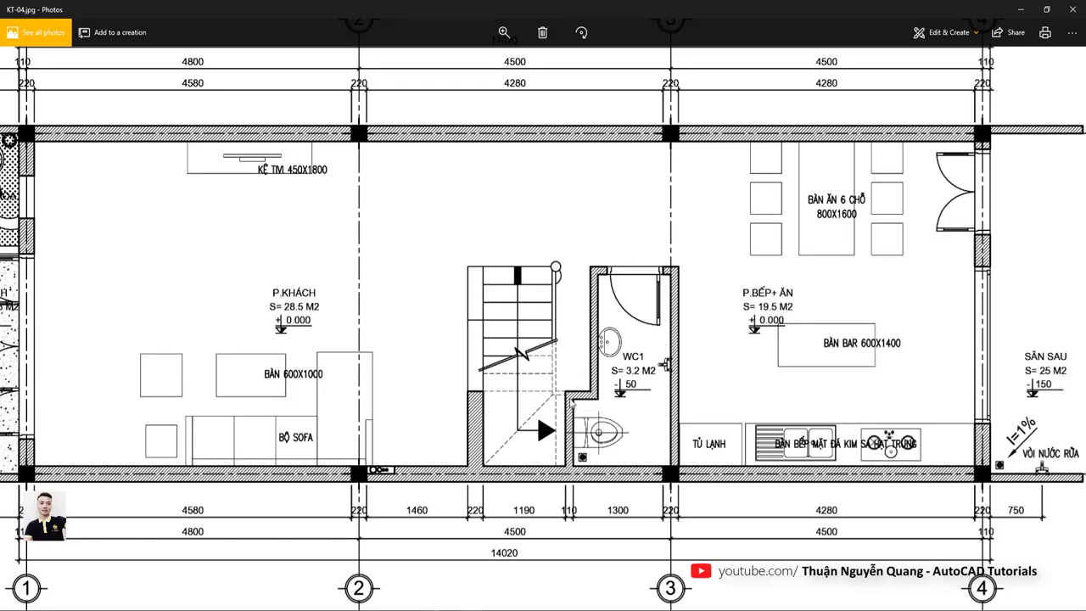
key("alt+Tab")
Offset the stair edge line and one more line 50 units to their new positions.
type("o")
key("Return")
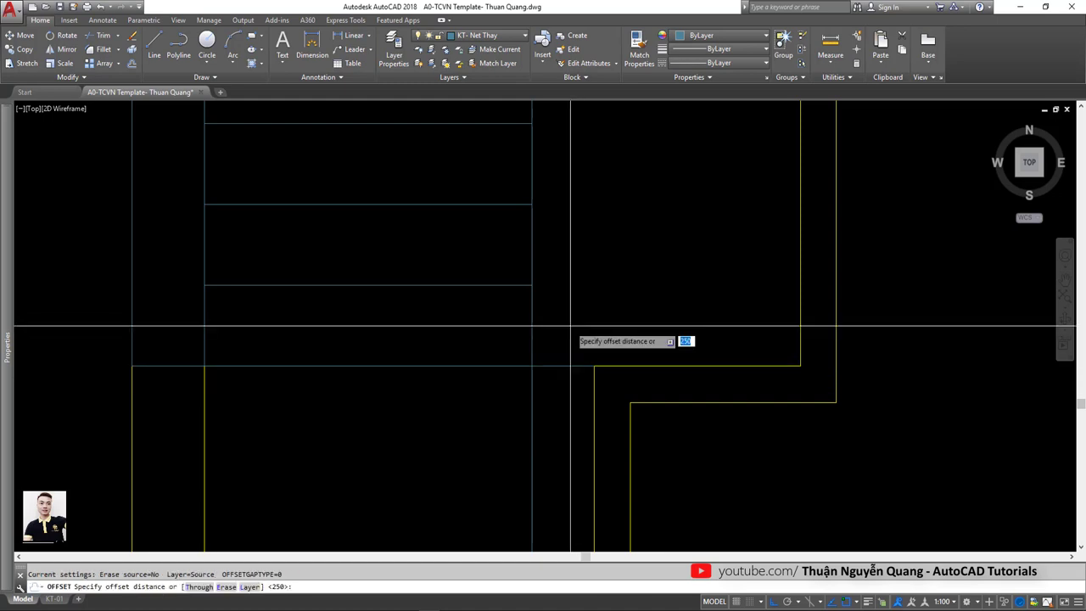
type("0")
key("Return")
left_click(532, 323)
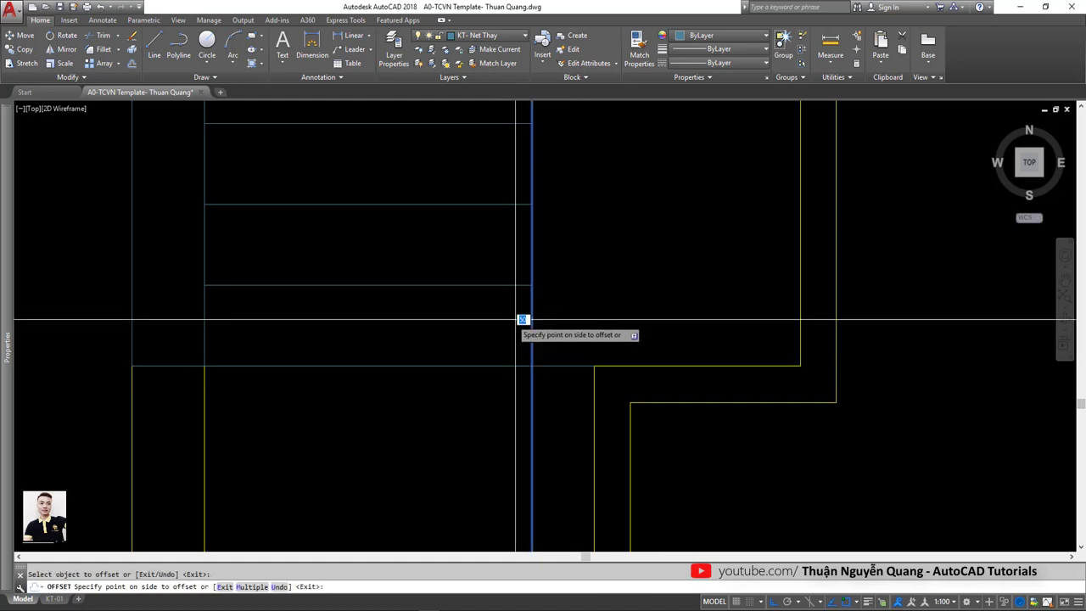
left_click(523, 315)
left_click(555, 366)
left_click(555, 383)
key("Escape")
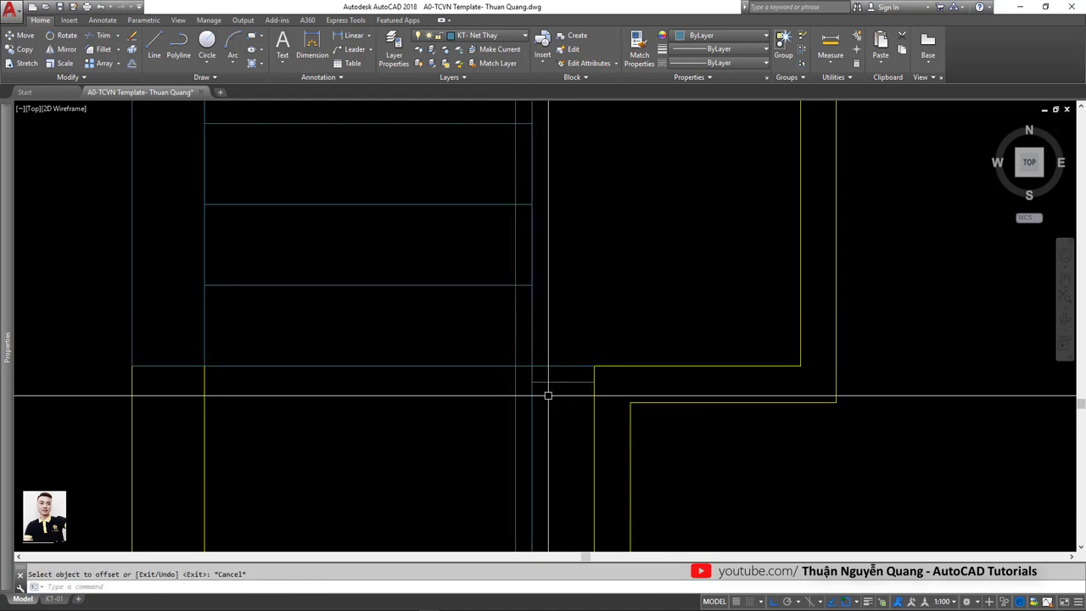
Grip-stretch the short horizontal landing line left to the stair edge.
left_click(560, 382)
left_click(534, 381)
scroll(533, 381, "up", 4)
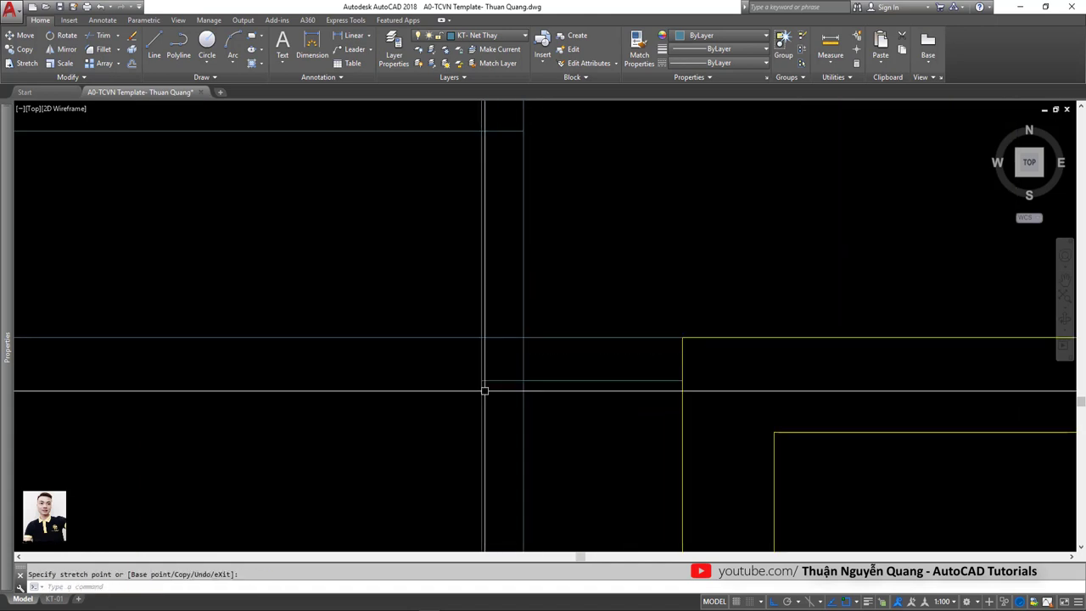
left_click(483, 382)
key("Escape")
Trim the overlapping landing lines, checking the reference plan.
type("tr")
key("space")
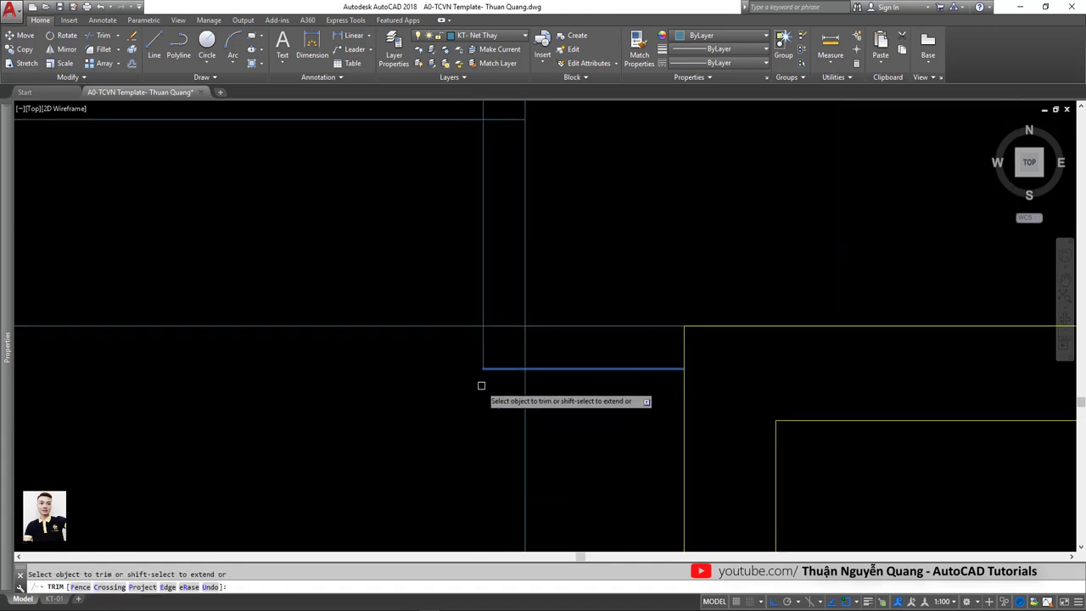
scroll(481, 386, "down", 1)
scroll(560, 400, "down", 3)
key("alt+Tab")
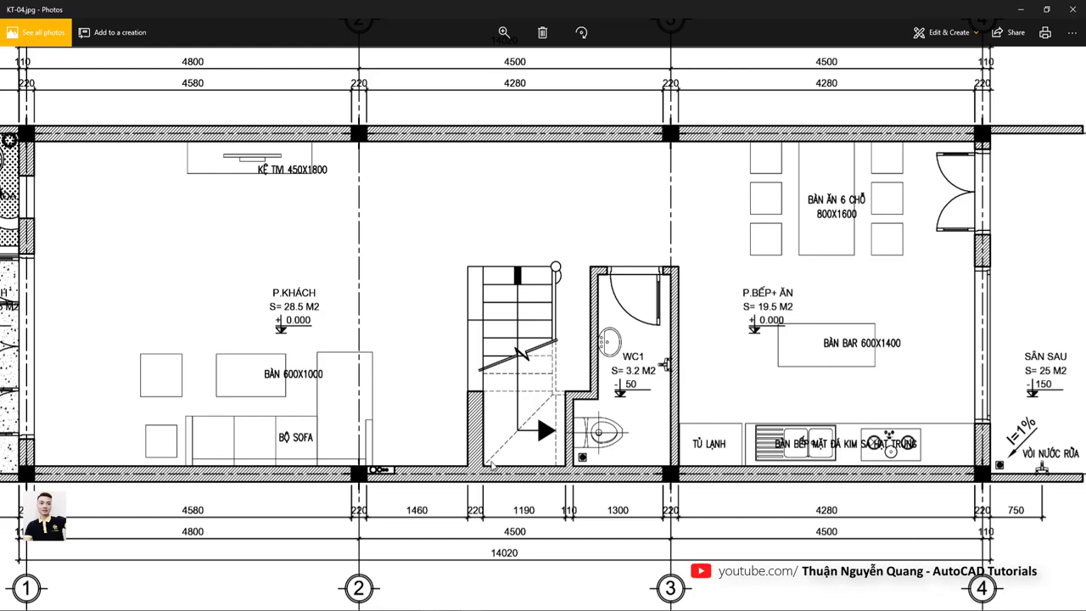
key("alt+Tab")
Start a diagonal line at the stair corner, comparing against the reference plan.
key("space")
left_click(525, 382)
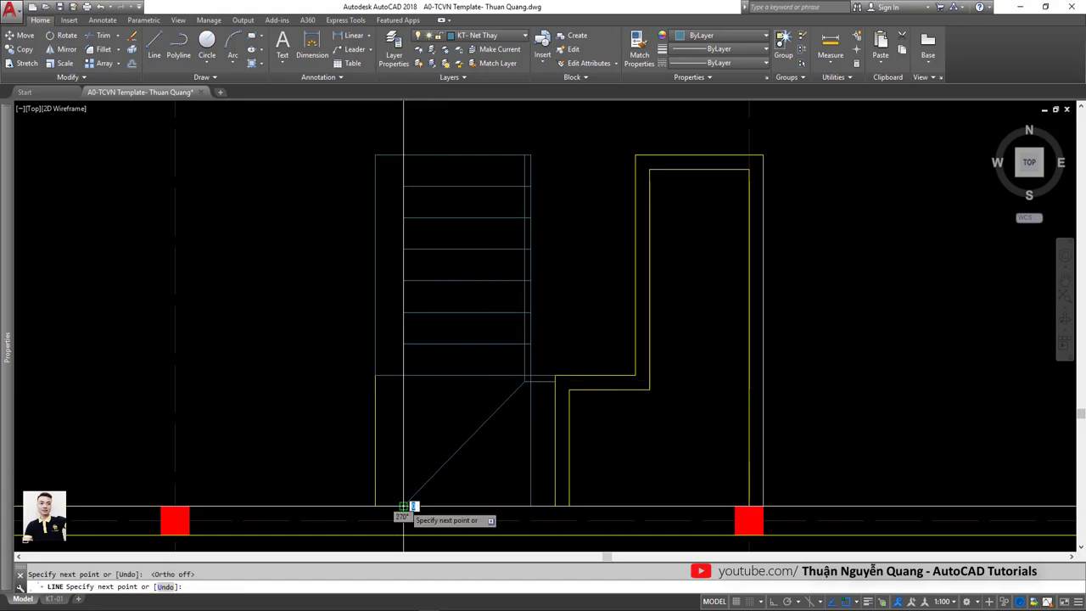
key("alt+Tab")
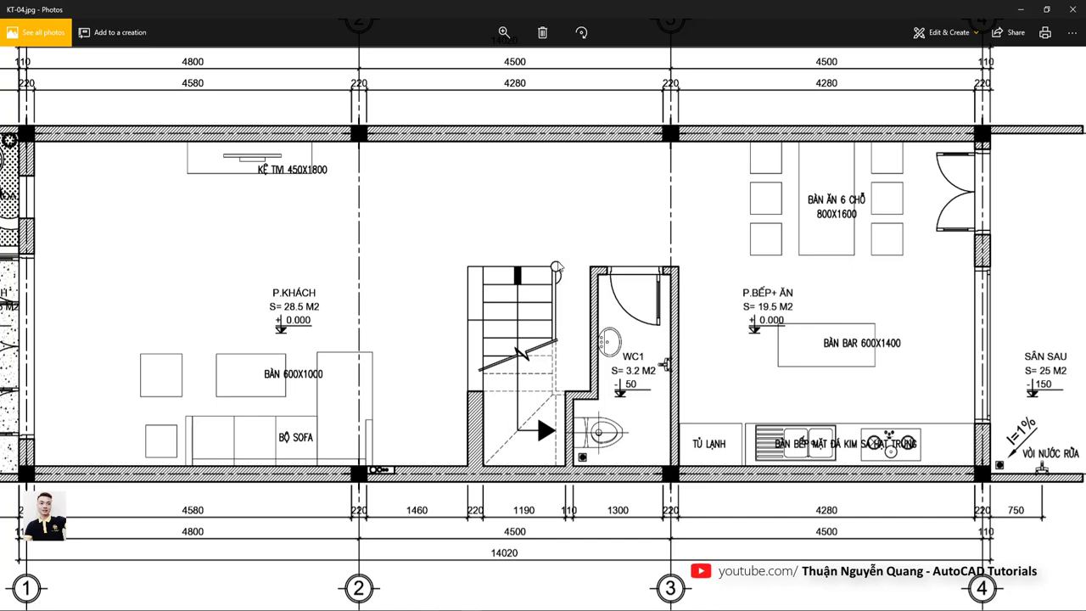
key("alt+Tab")
Draw a small circle centred at the top of the stair handrail.
scroll(509, 288, "up", 5)
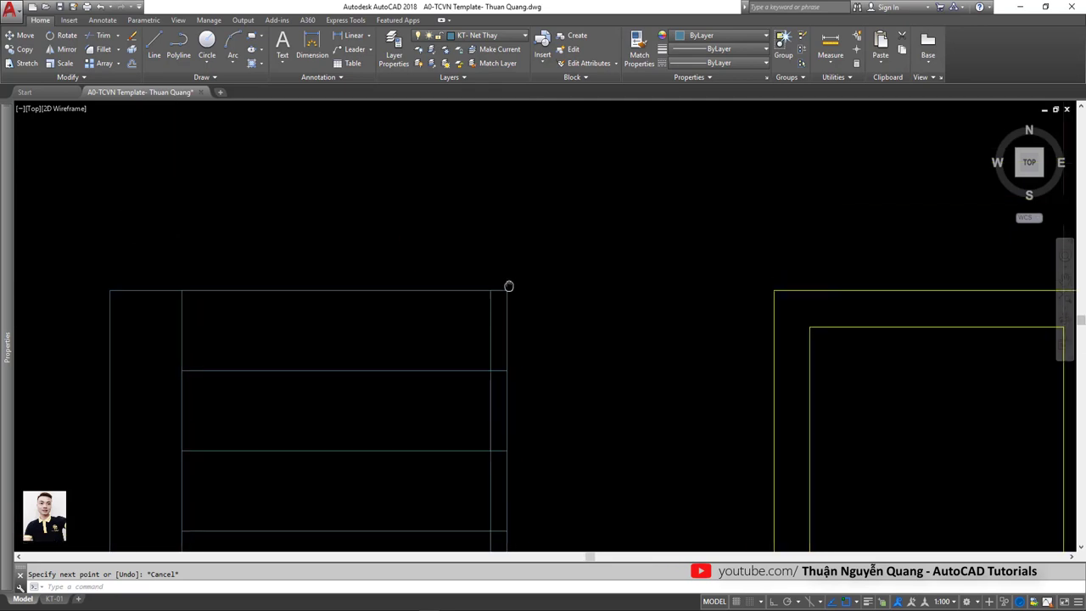
type("cc")
scroll(507, 293, "down", 3)
key("Return")
left_click(511, 298)
key("alt+Tab")
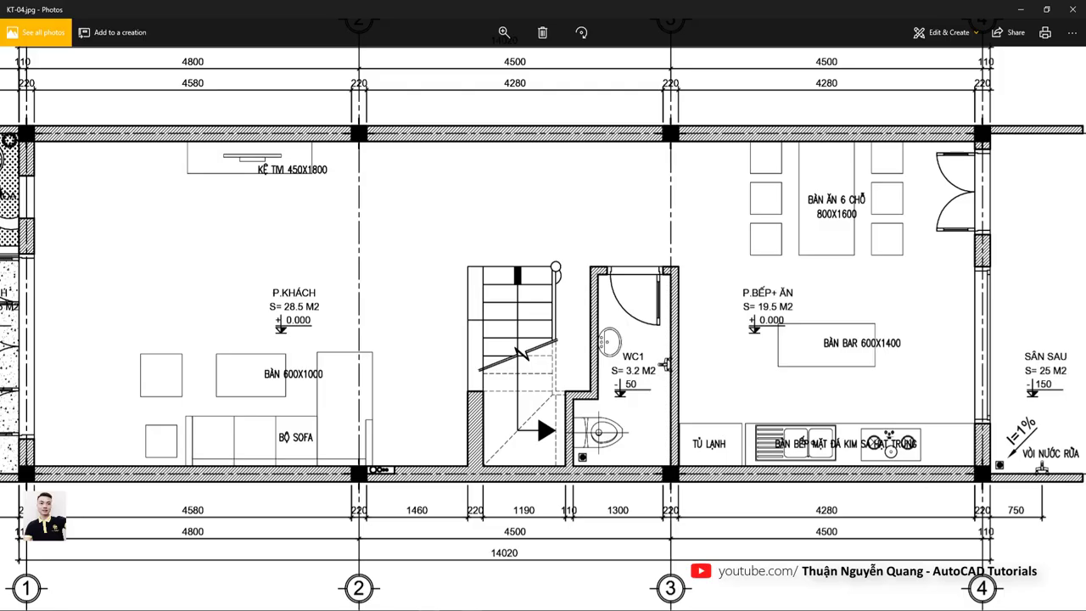
key("alt+Tab")
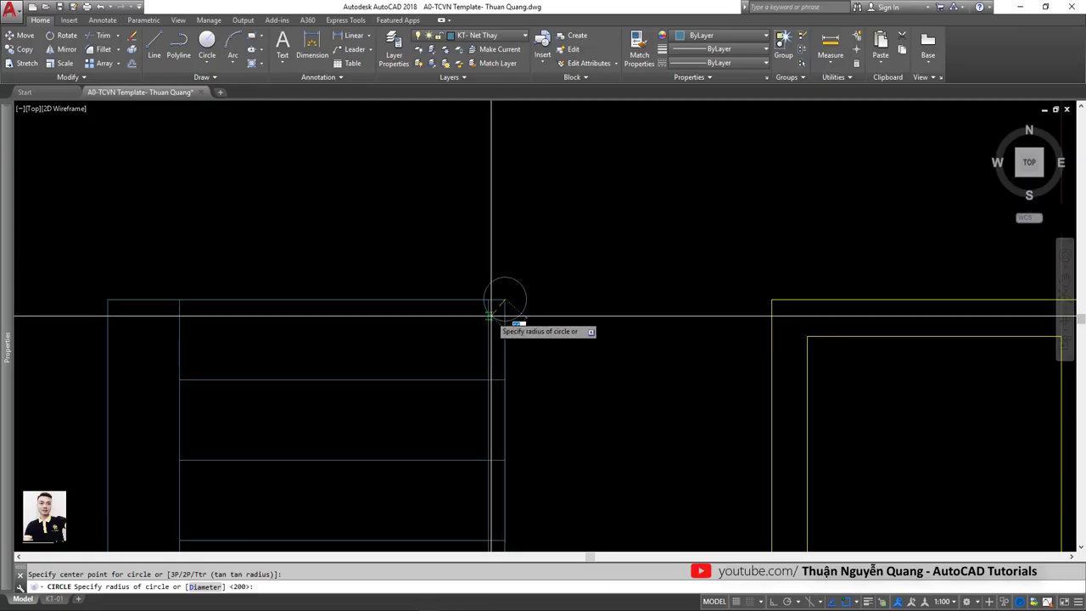
middle_click_drag(512, 341, 521, 291)
type("A")
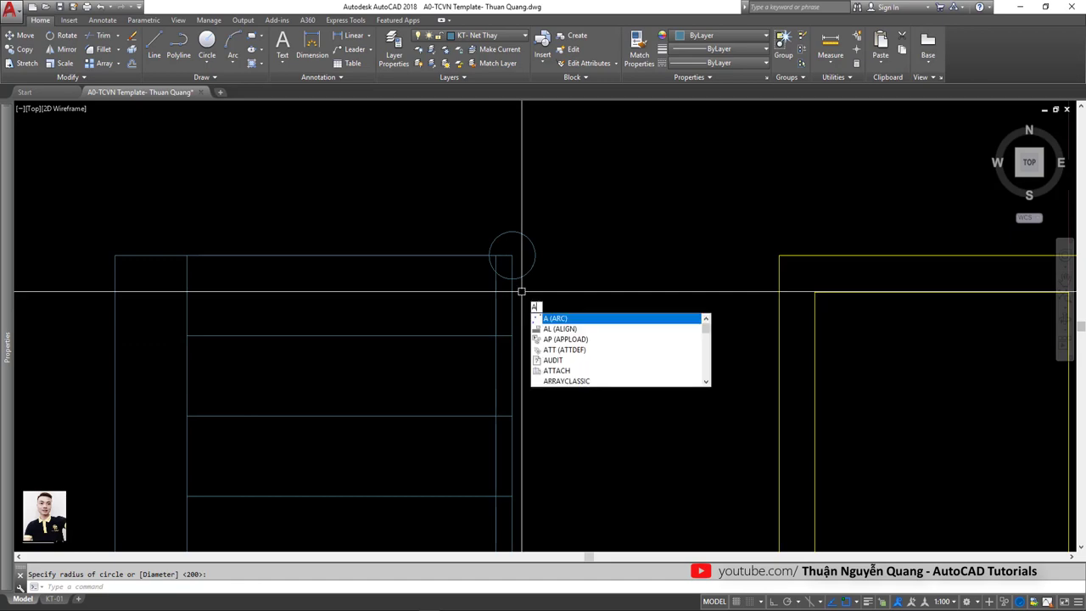
Draw a three-point arc beside the circle, ending at the circle.
key("Return")
key("alt+Tab")
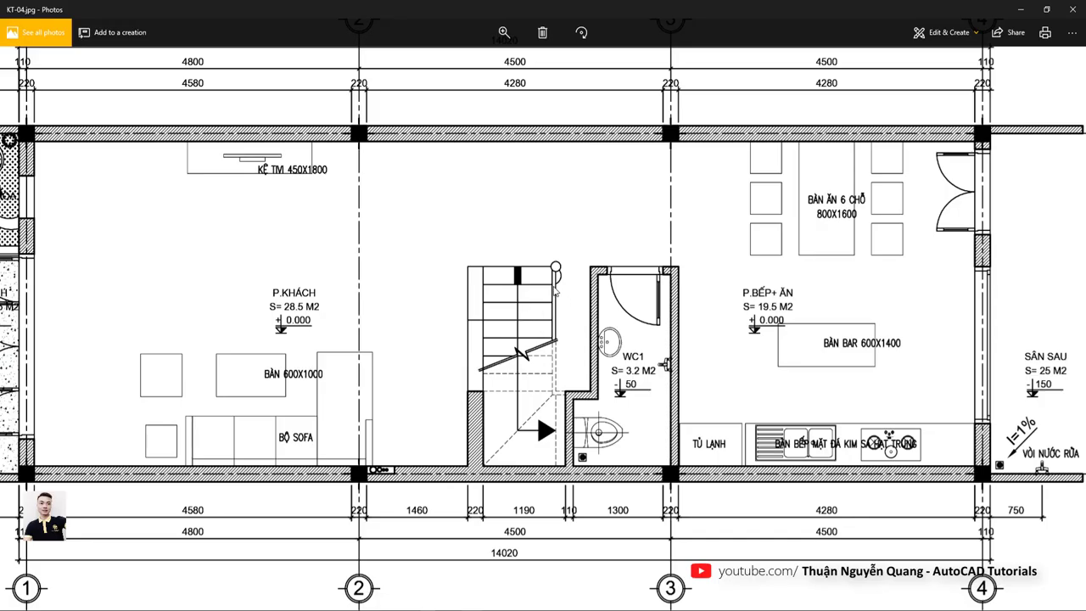
key("alt+Tab")
left_click(512, 335)
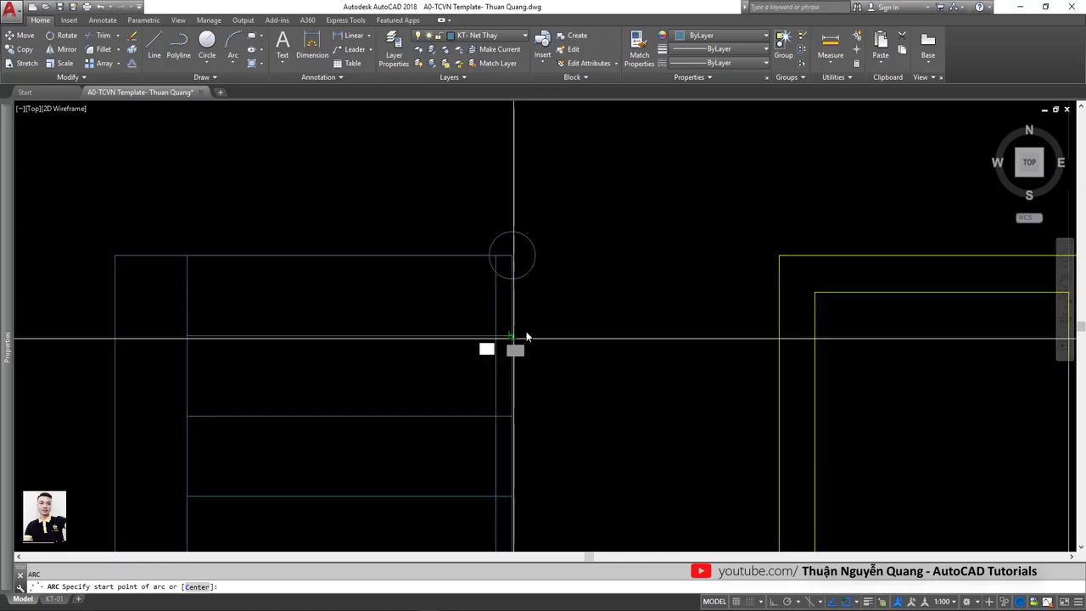
left_click(537, 308)
left_click(531, 268)
middle_click_drag(552, 328, 594, 368)
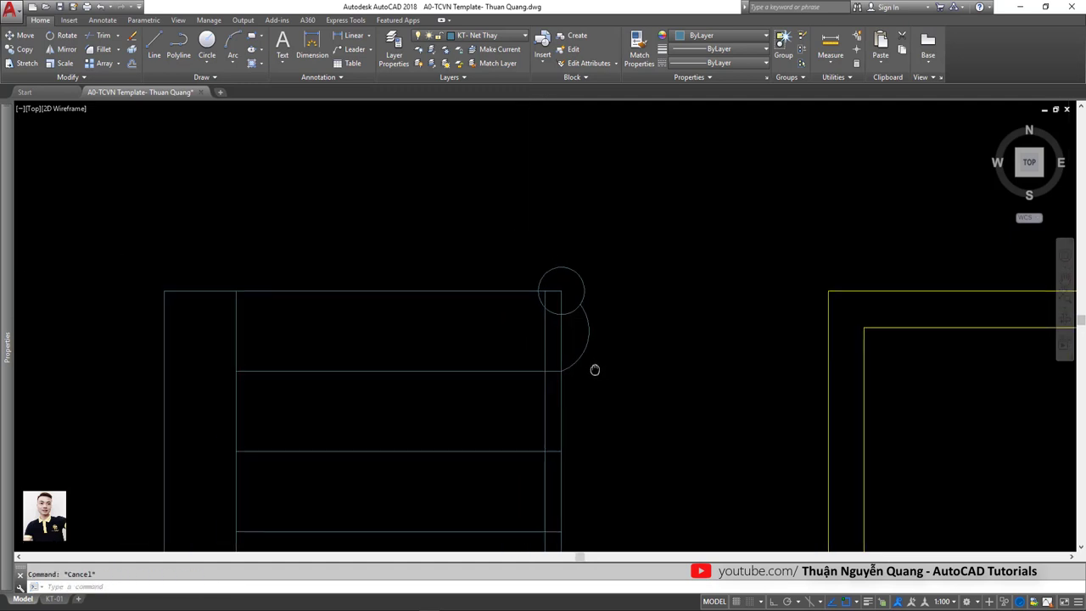
key("Escape")
Trim away the rail lines inside the circle using a crossing window.
type("tr")
key("Return")
left_click_drag(599, 226, 548, 303)
key("Return")
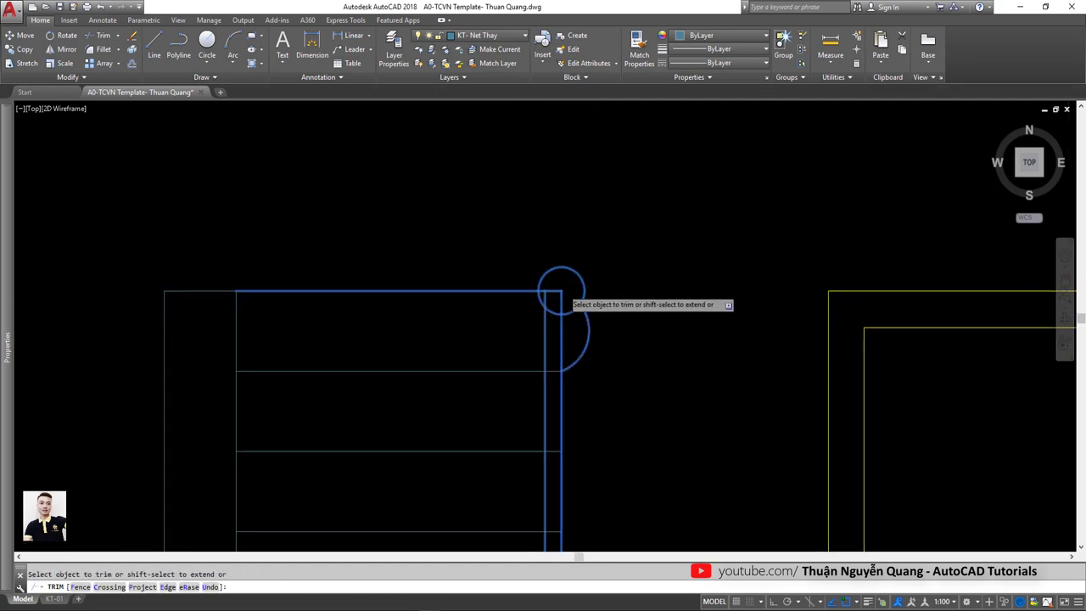
scroll(563, 292, "up", 4)
left_click(606, 304)
left_click(516, 291)
scroll(557, 340, "down", 5)
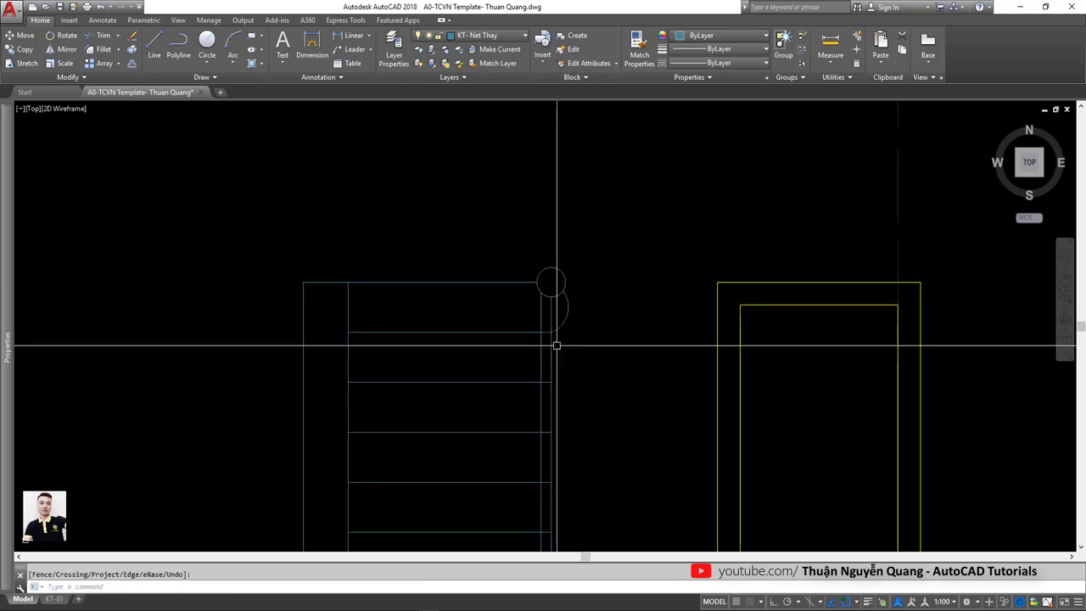
scroll(577, 289, "down", 5)
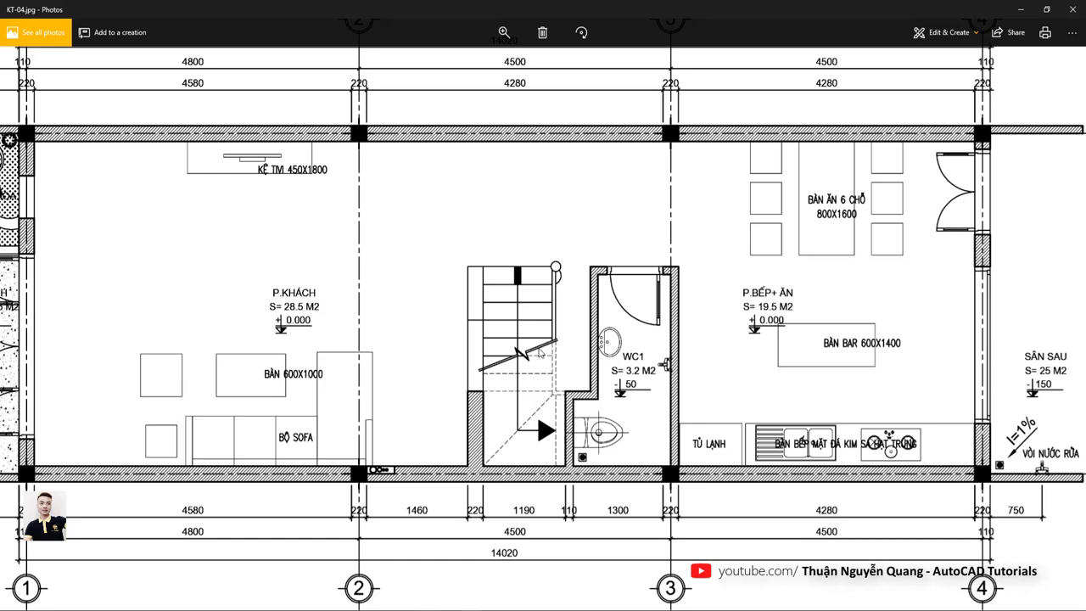
scroll(520, 361, "up", 2)
scroll(501, 363, "up", 1)
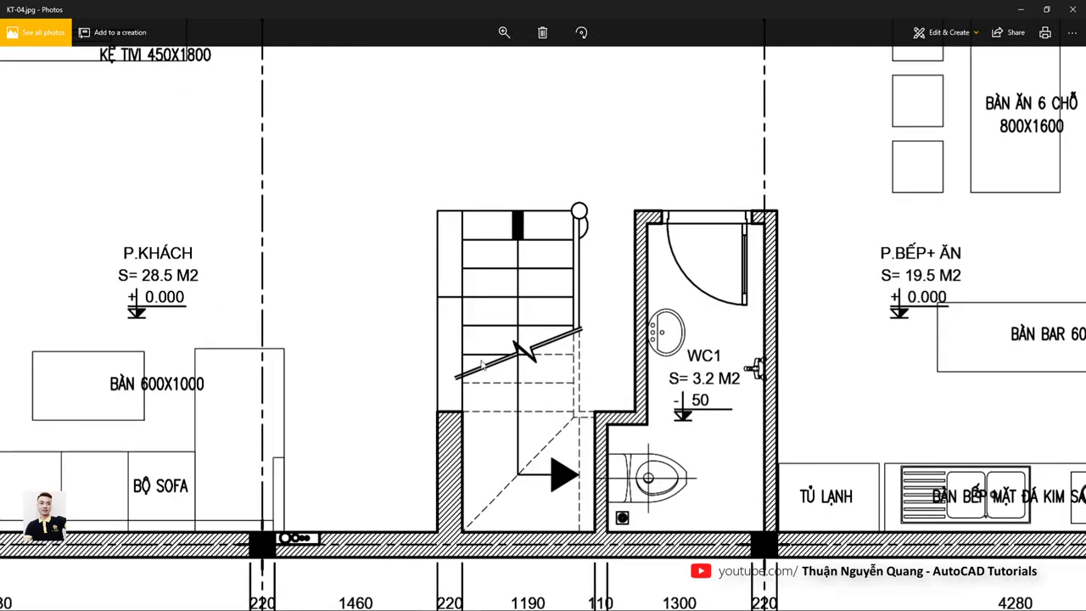
Start BREAKLINE and set the size of the zigzag break symbol.
key("alt+Tab")
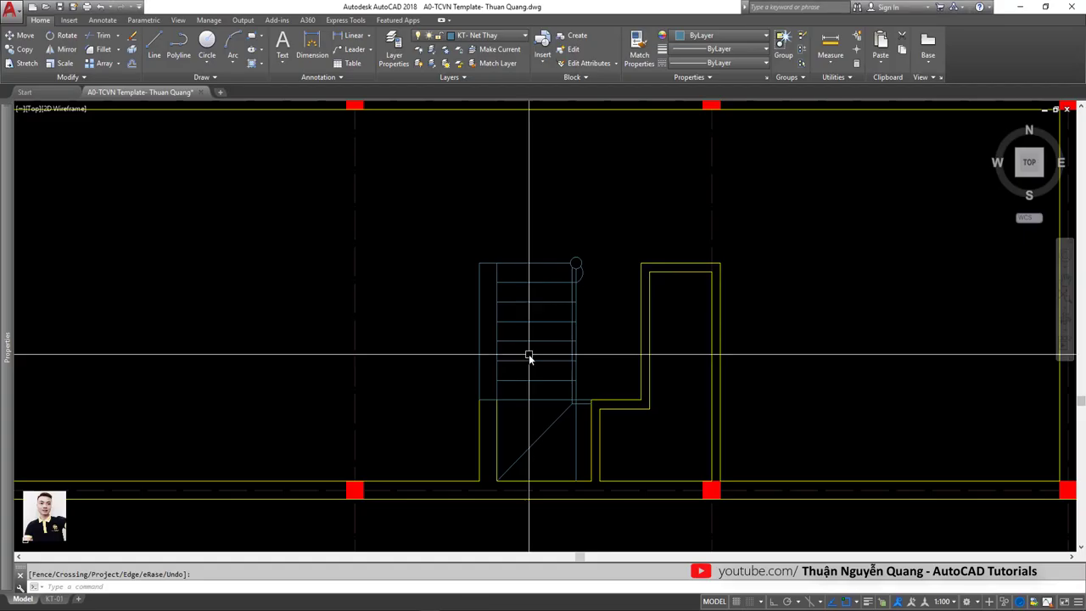
scroll(529, 356, "down", 2)
scroll(528, 352, "up", 4)
type("BR")
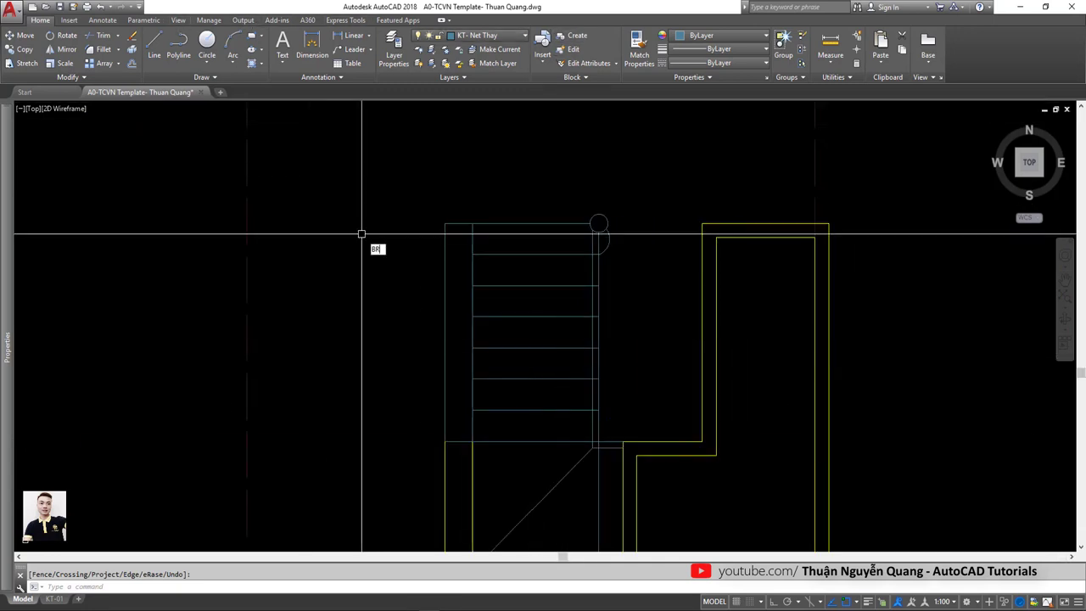
type("EAKLINE")
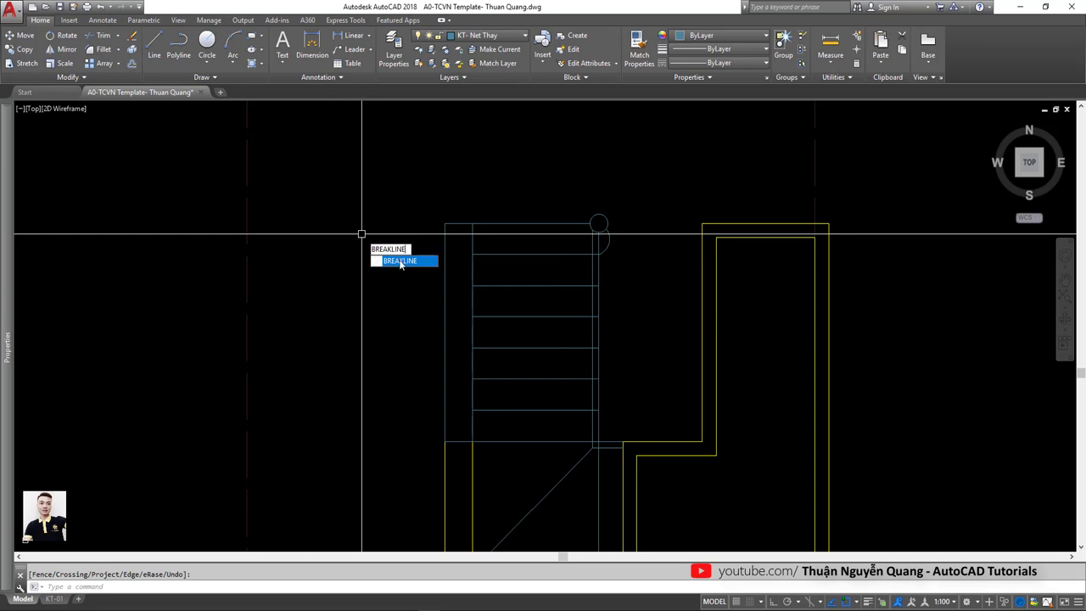
left_click(401, 262)
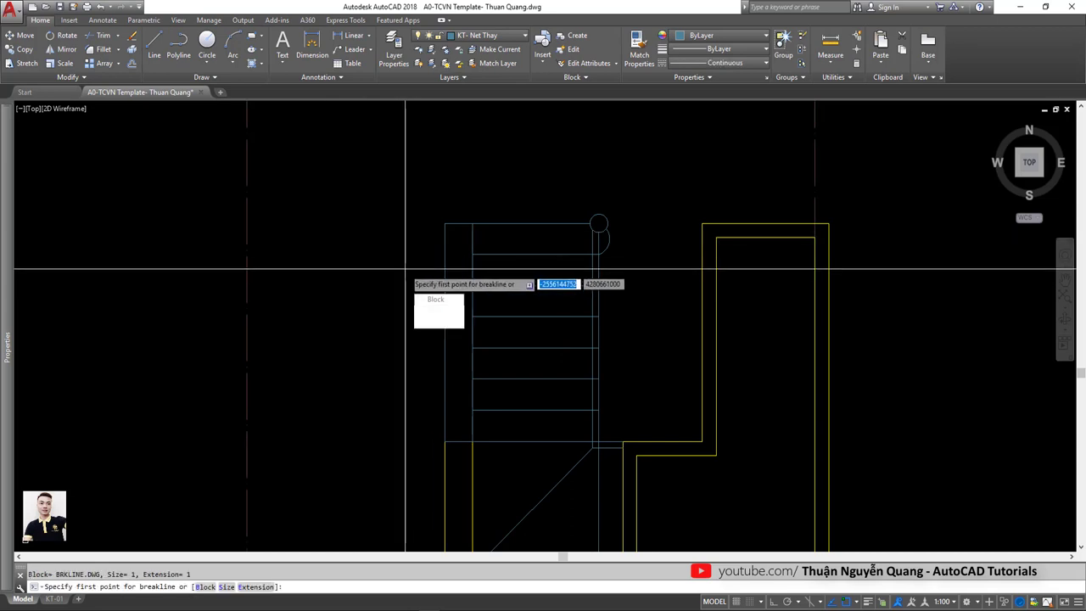
left_click(433, 312)
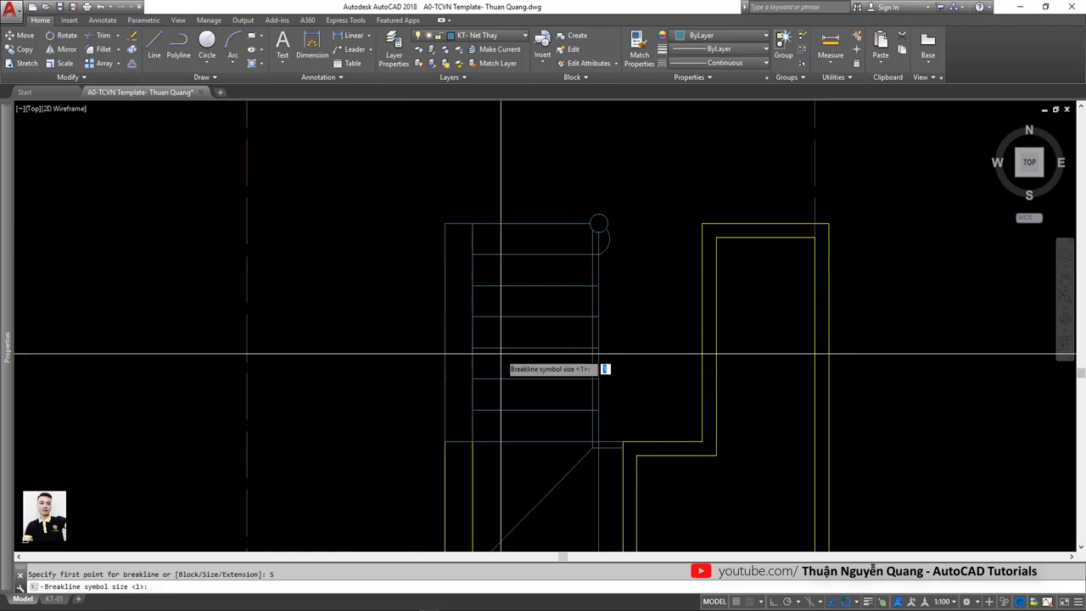
scroll(513, 369, "up", 2)
scroll(521, 375, "up", 1)
scroll(528, 379, "up", 1)
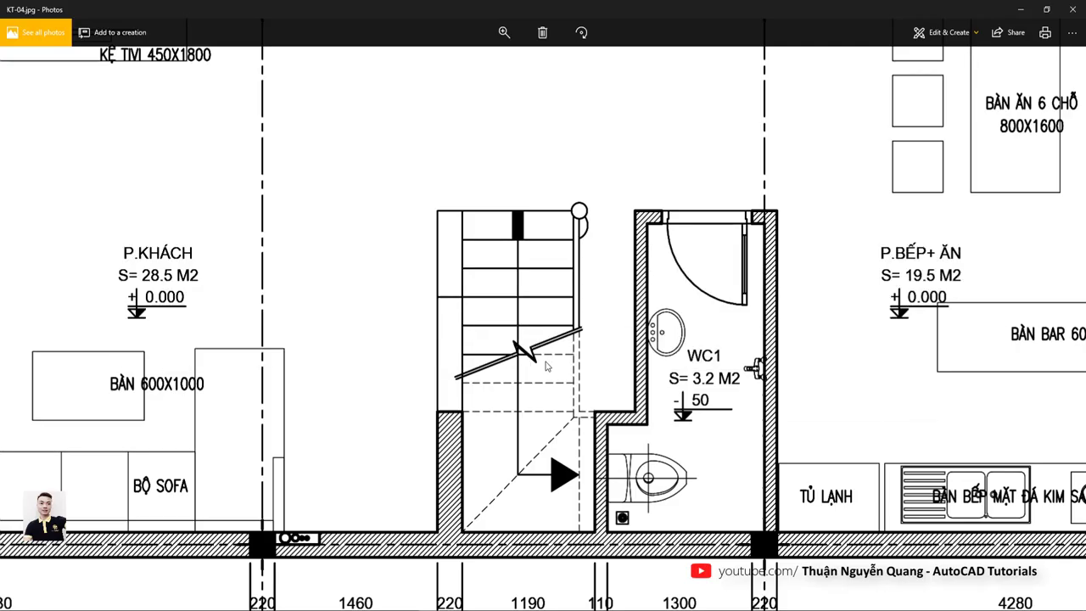
scroll(524, 362, "up", 2)
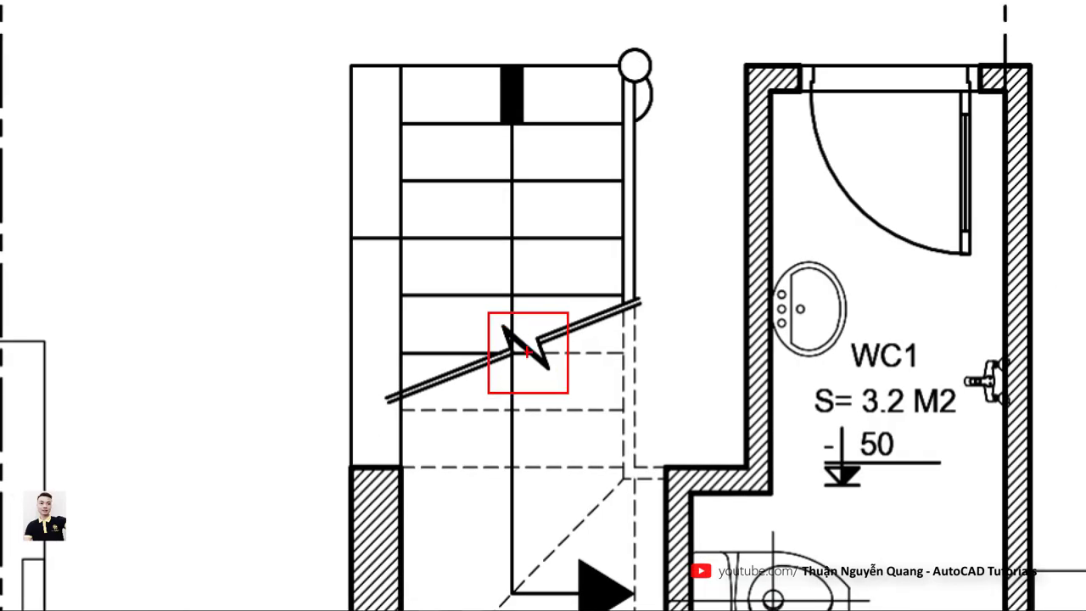
scroll(527, 351, "down", 2)
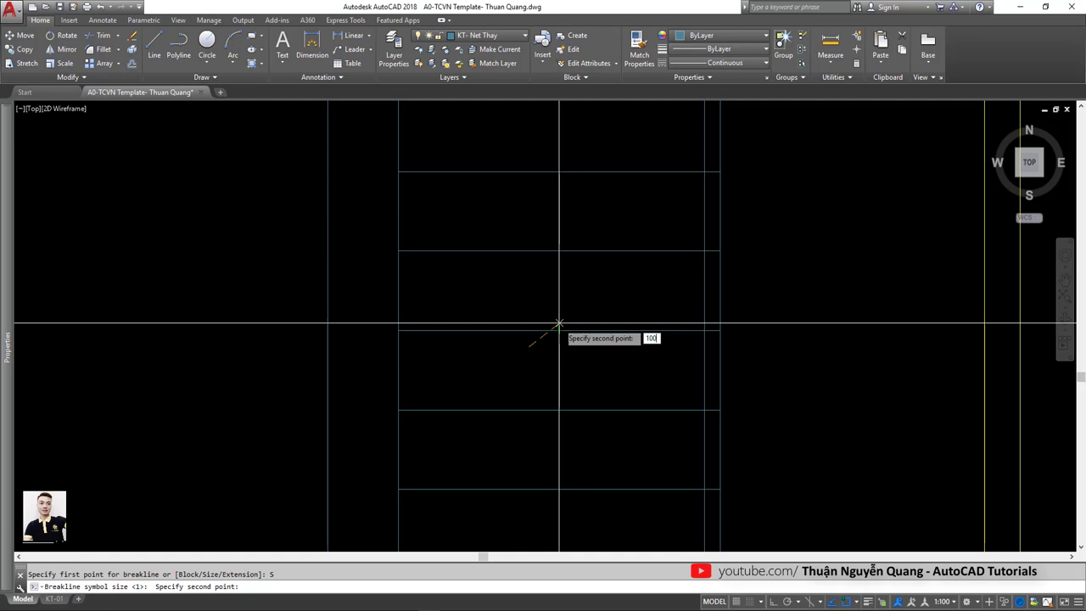
scroll(577, 328, "down", 3)
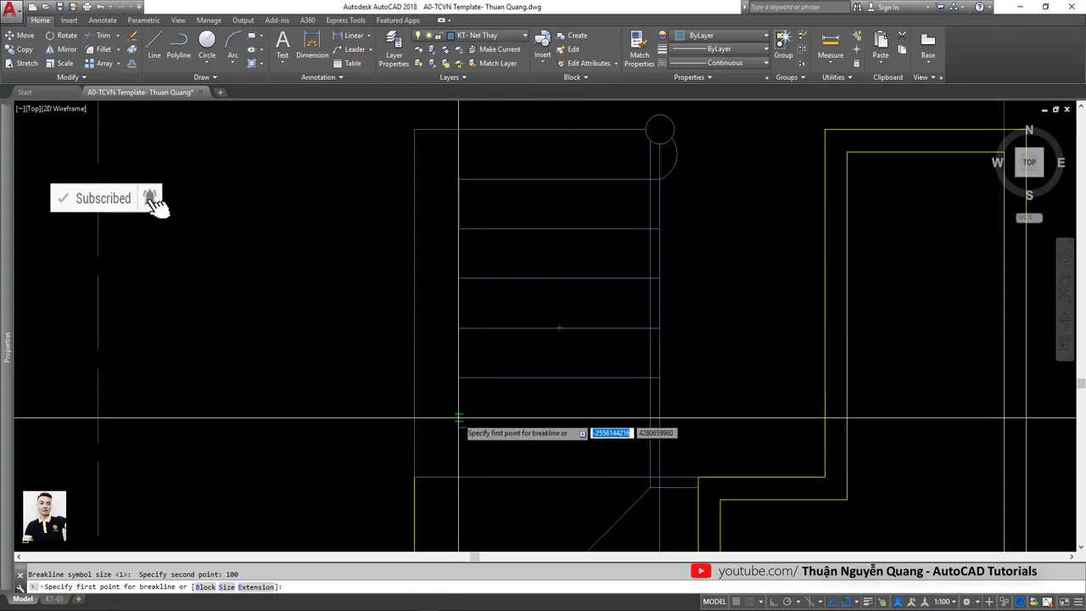
Place the breakline from the stair's left side to the stair edge.
left_click(459, 417)
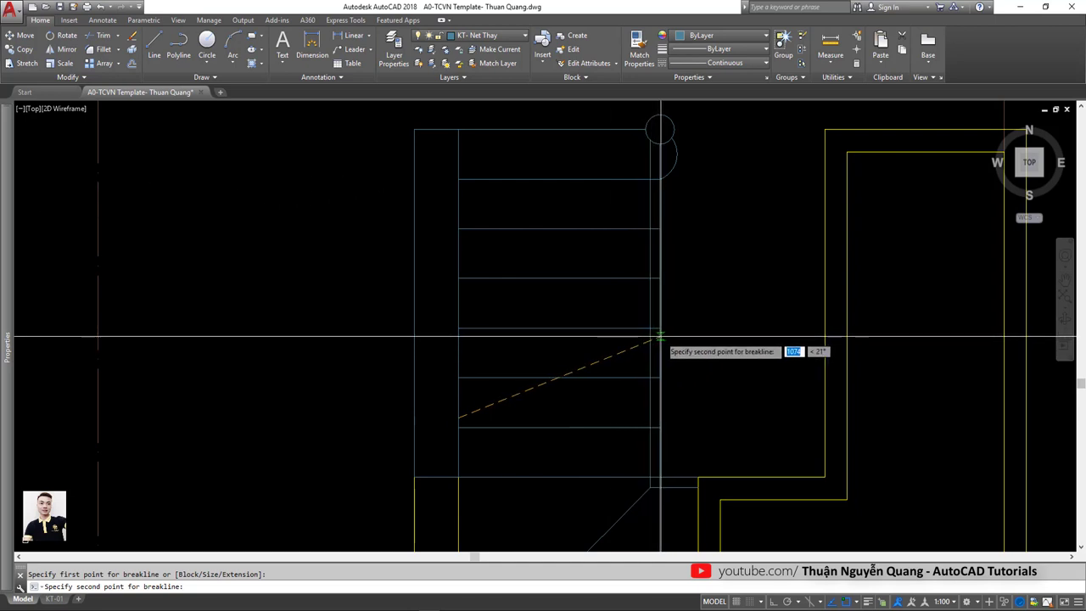
left_click(660, 338)
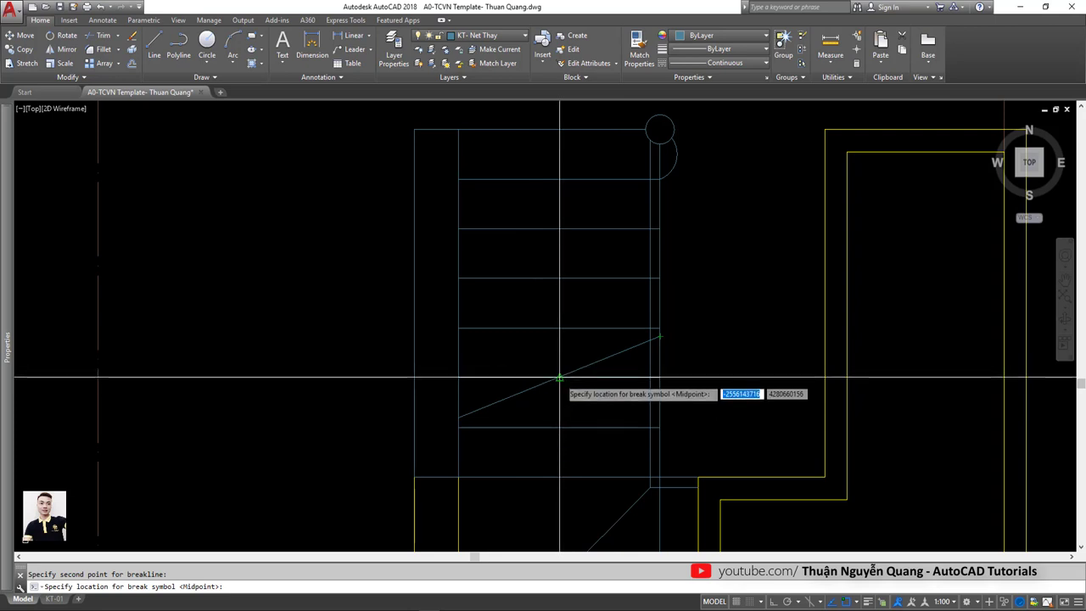
scroll(580, 405, "down", 4)
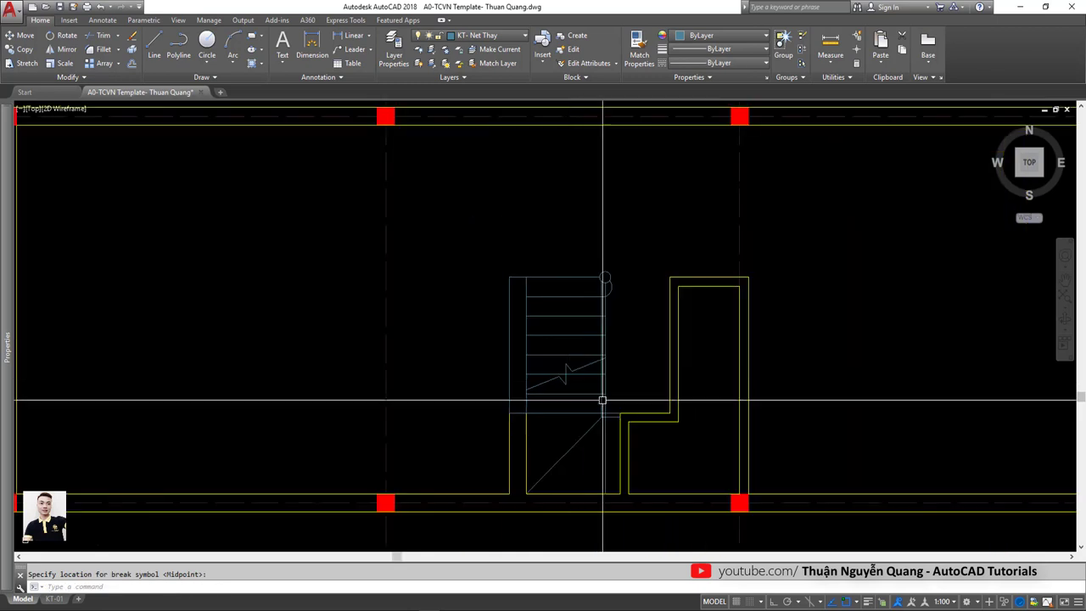
scroll(602, 400, "up", 5)
Copy the breakline to sit just above the original zigzag line.
left_click(598, 371)
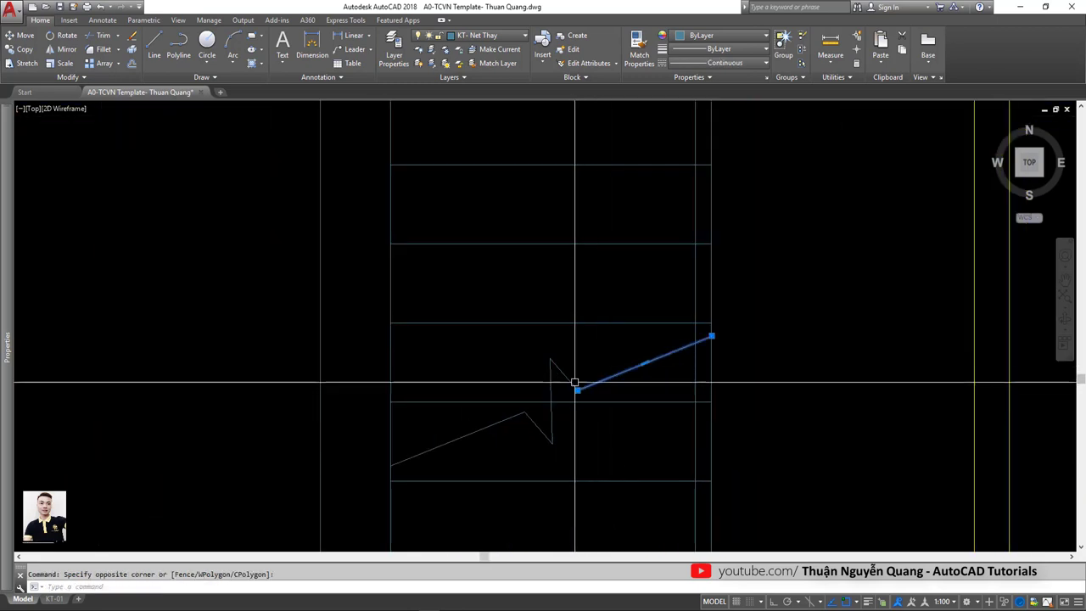
left_click(548, 383)
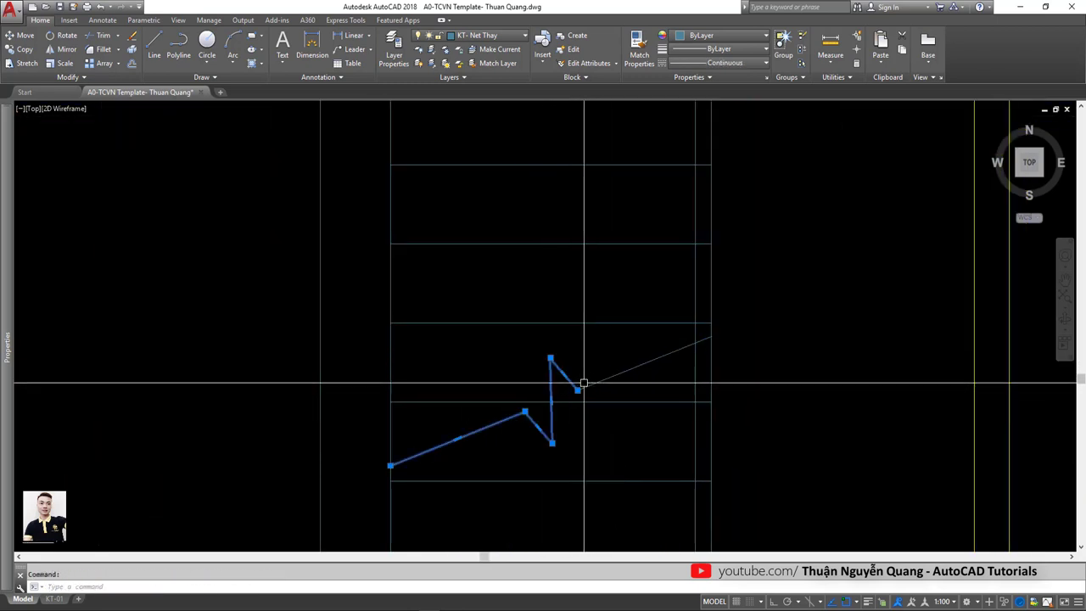
left_click(582, 384)
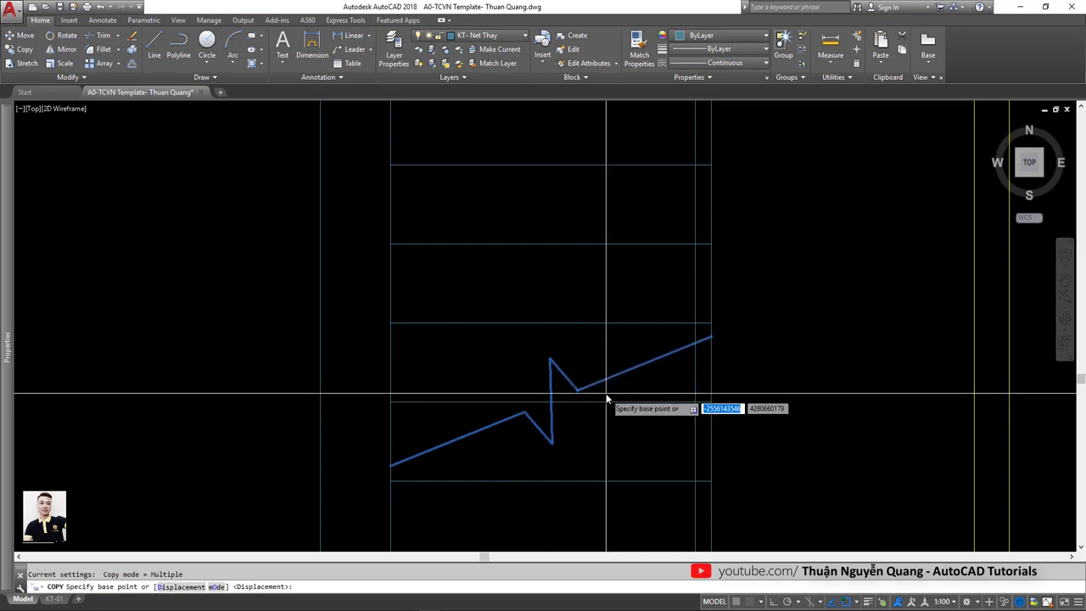
left_click(607, 396)
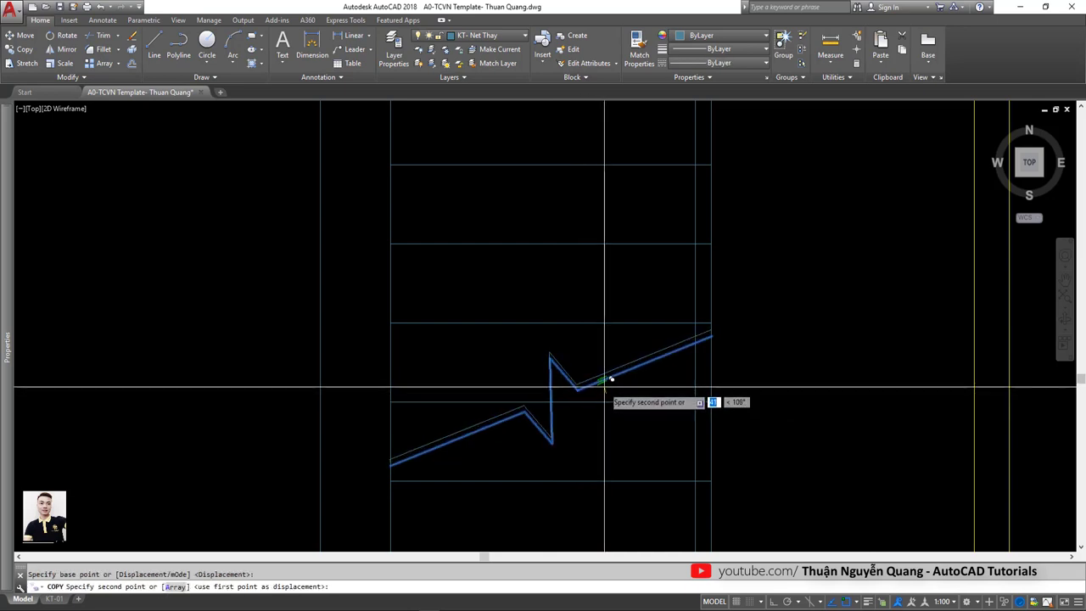
left_click(605, 388)
key("Escape")
scroll(619, 424, "down", 3)
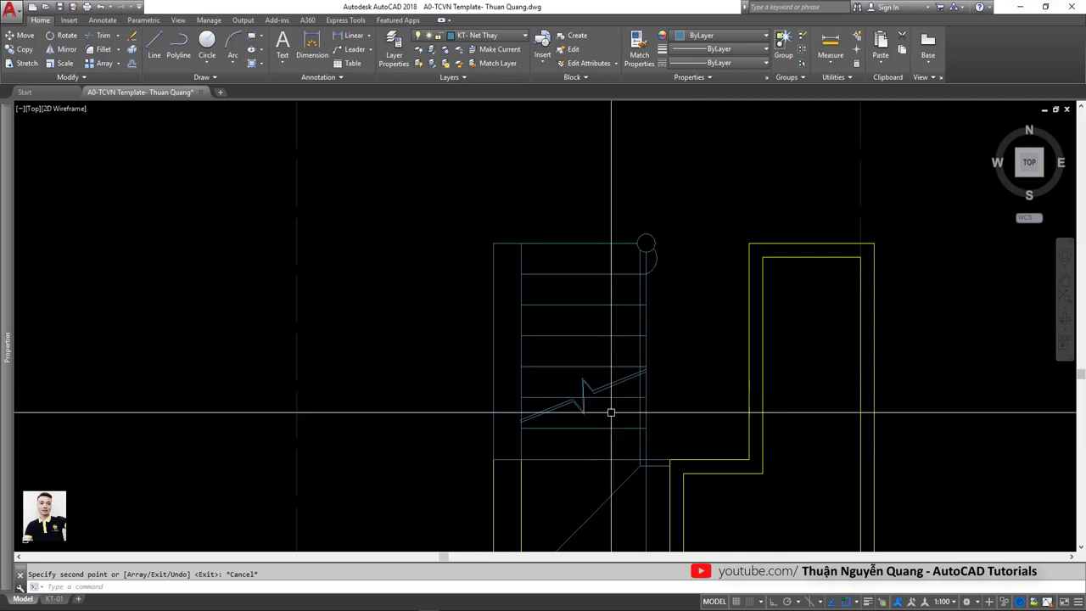
scroll(586, 360, "up", 3)
Compare with the reference floor plan and pan toward the breakline's right end.
key("alt+Tab")
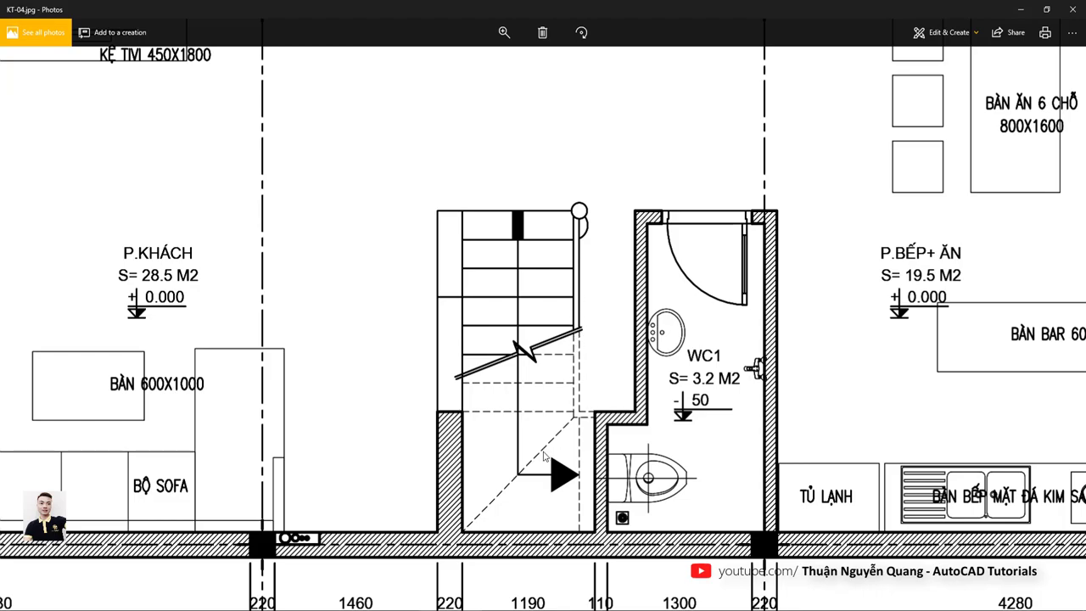
key("alt+Tab")
scroll(543, 371, "up", 3)
scroll(594, 320, "down", 2)
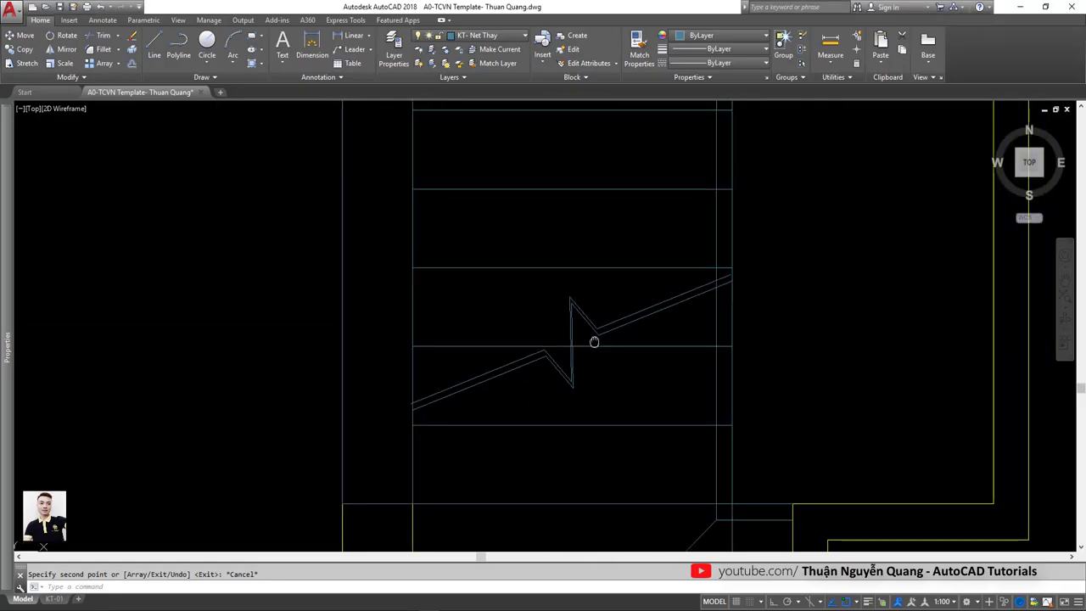
key("Escape")
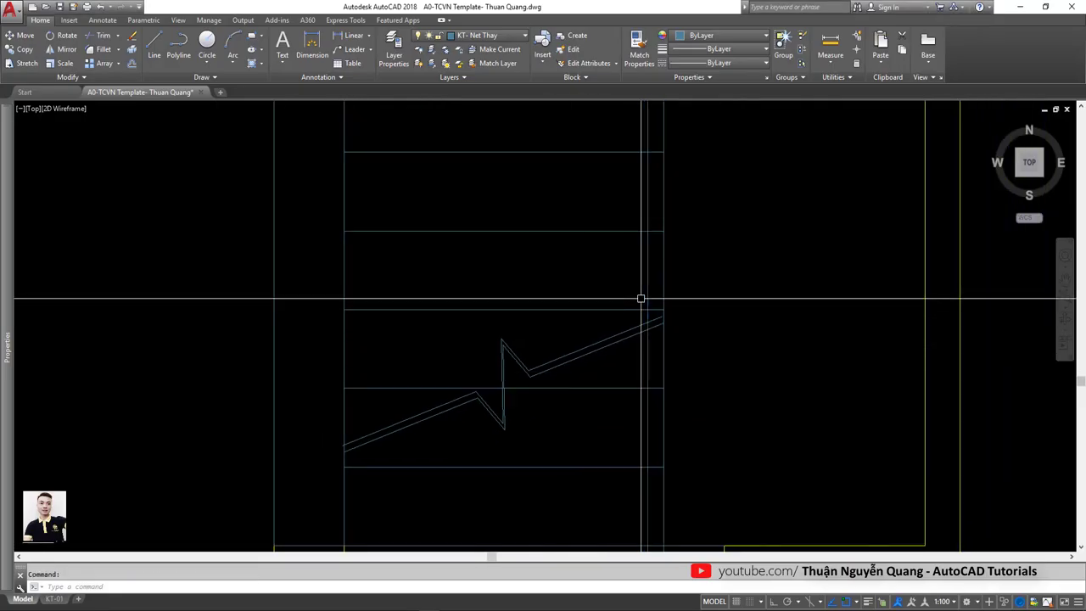
middle_click_drag(689, 337, 659, 365)
type("BR")
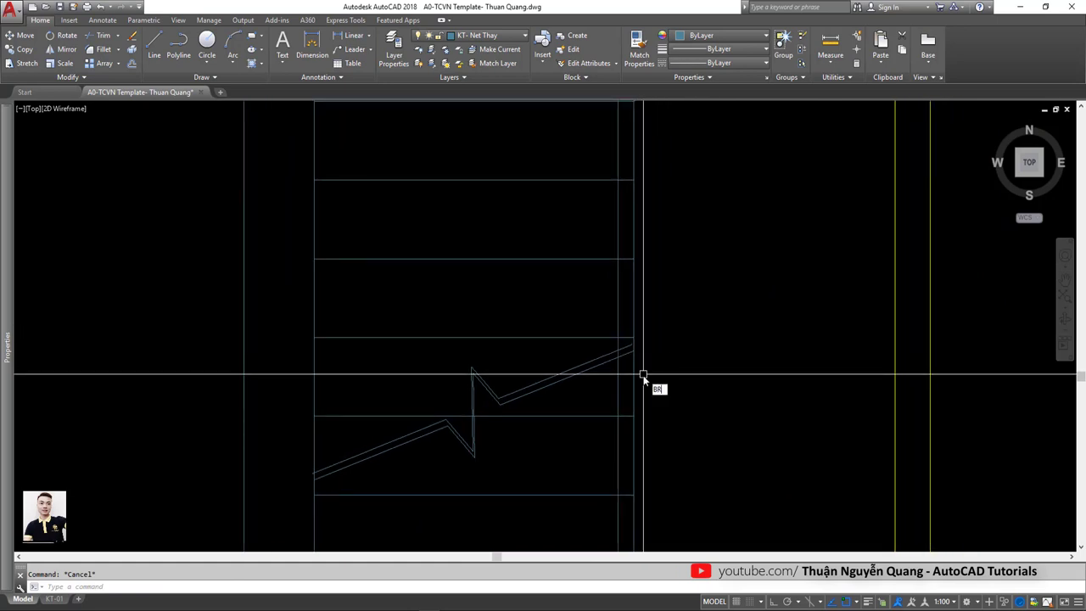
Break the stair's vertical edge line where the break line crosses it.
key("Return")
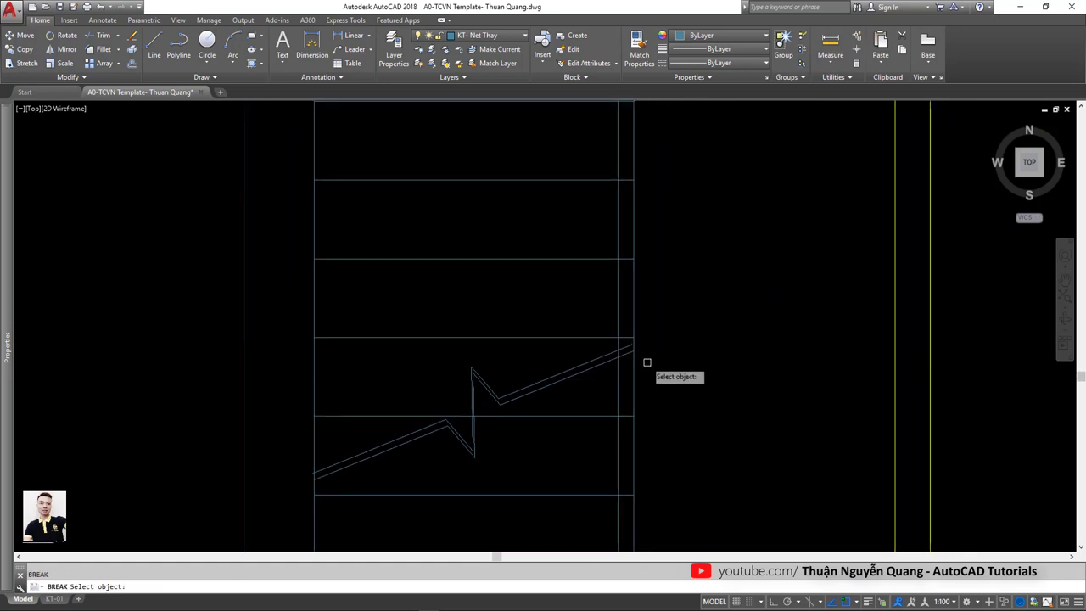
scroll(637, 361, "up", 3)
scroll(624, 348, "up", 2)
left_click(614, 361)
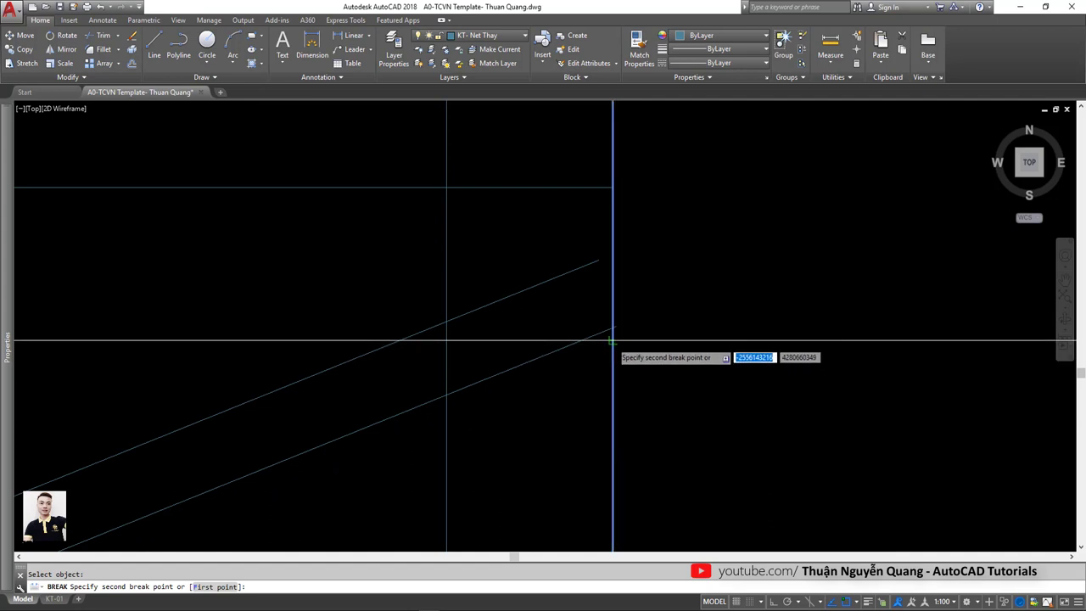
scroll(617, 365, "down", 4)
scroll(613, 357, "up", 4)
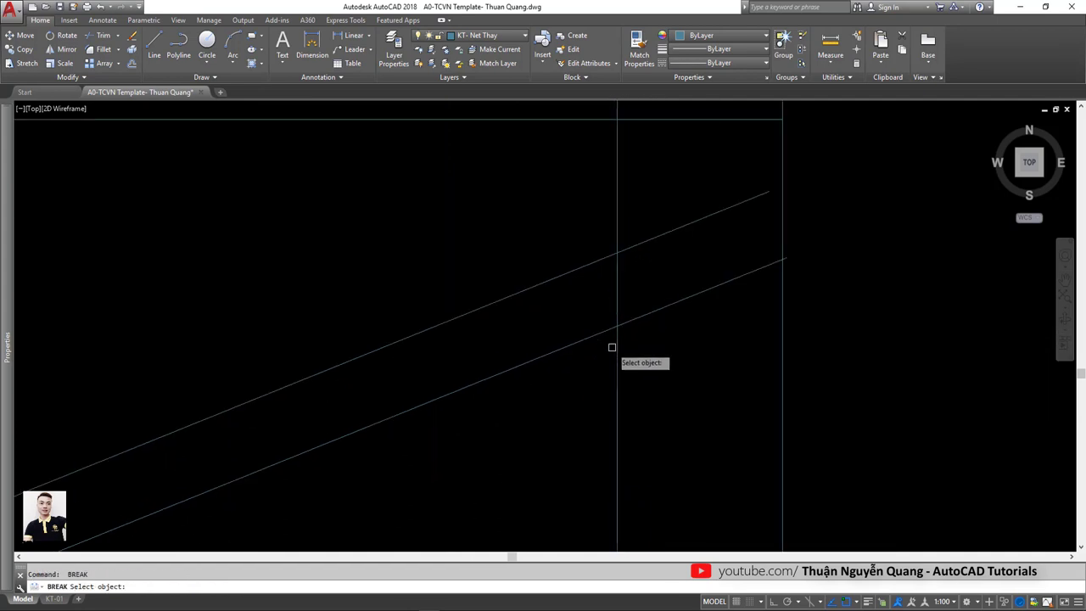
left_click(617, 372)
scroll(617, 373, "down", 3)
scroll(628, 371, "up", 2)
Erase the unwanted leftover vertical line piece near the break.
left_click(661, 373)
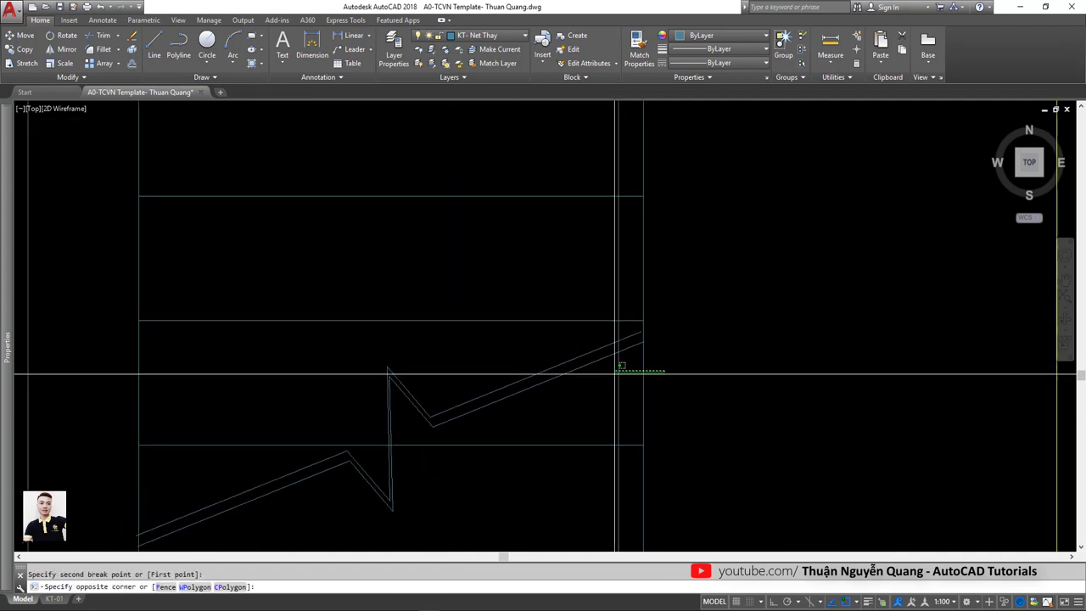
left_click(619, 356)
key("Escape")
scroll(647, 323, "down", 3)
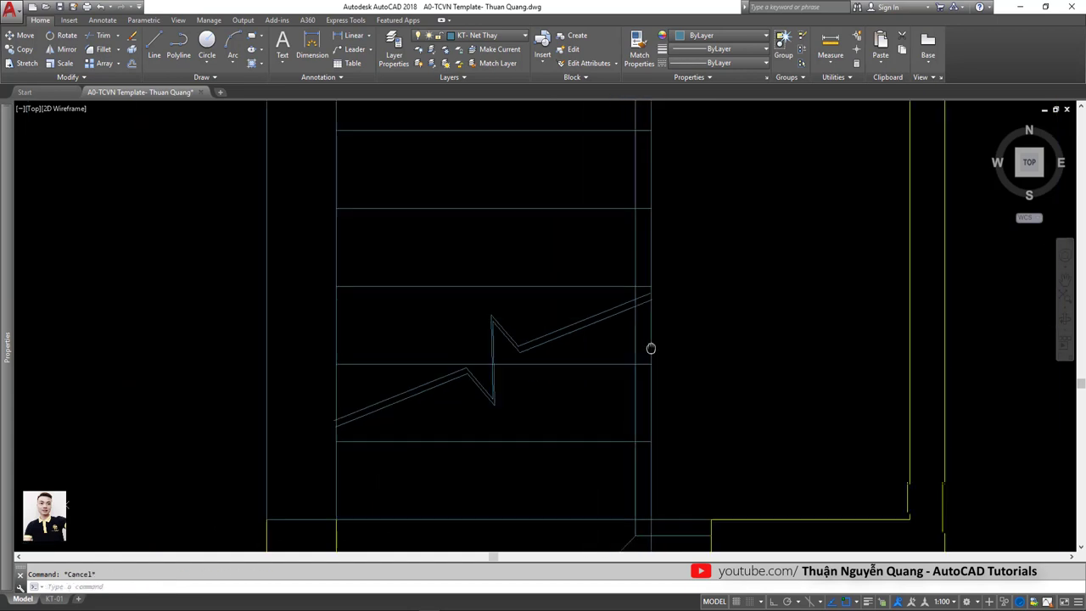
scroll(650, 346, "up", 1)
left_click(700, 280)
left_click(679, 235)
key("Delete")
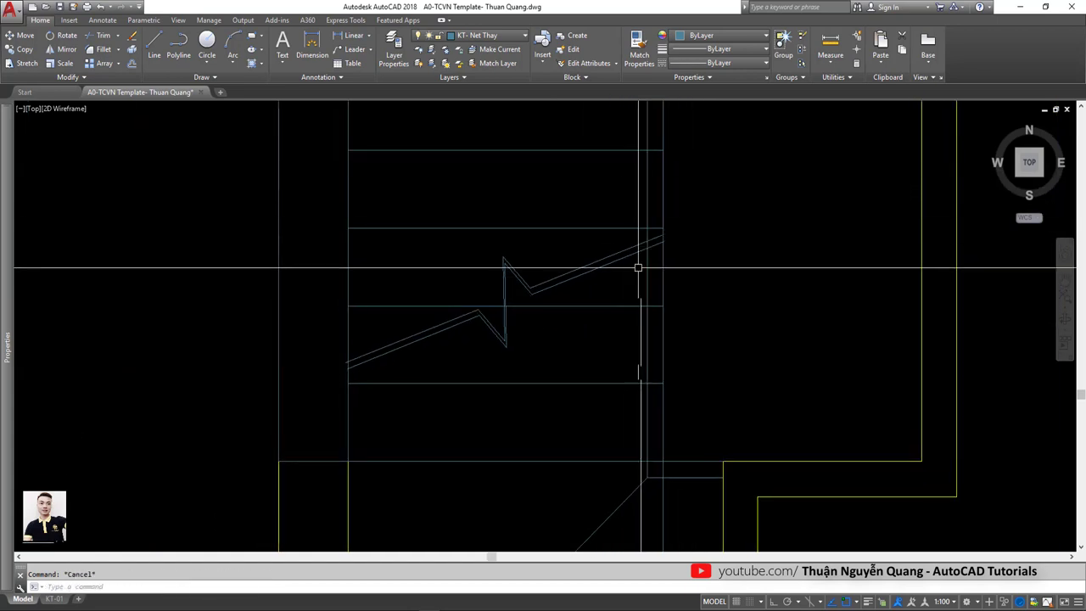
middle_click_drag(546, 332, 563, 319)
Break a horizontal stair line with BR and select its right piece.
left_click(567, 294)
type("br")
key("Return")
scroll(533, 291, "up", 3)
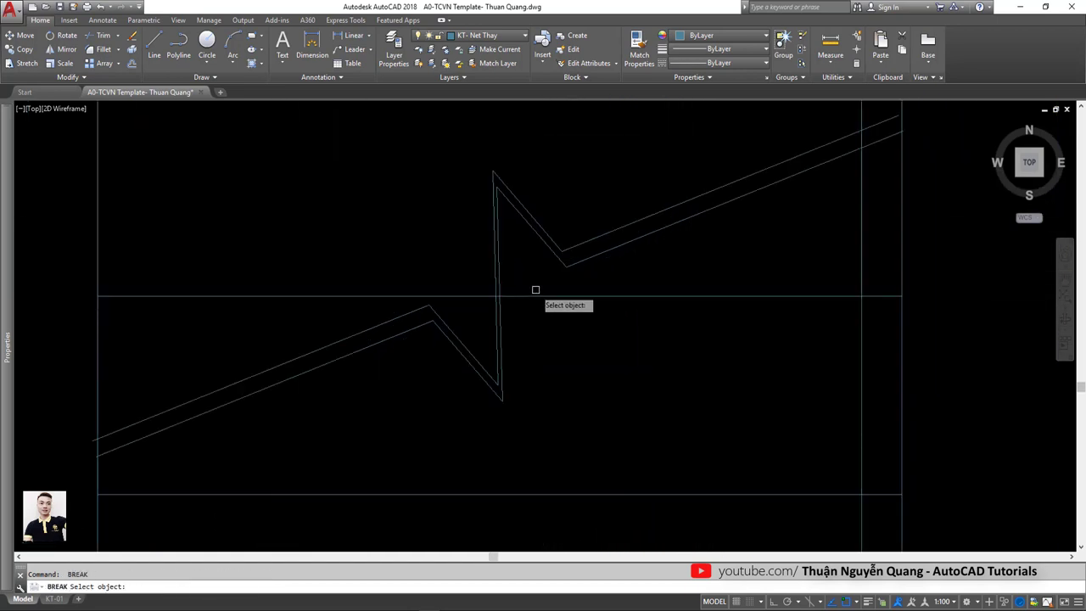
scroll(478, 300, "up", 5)
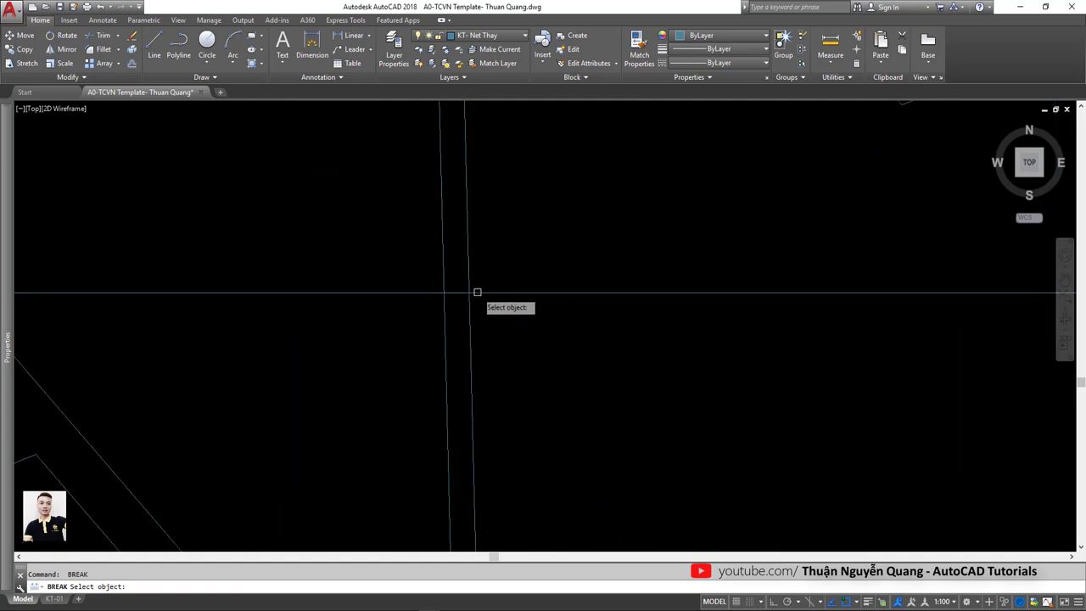
left_click(476, 292)
scroll(480, 291, "down", 3)
left_click(536, 326)
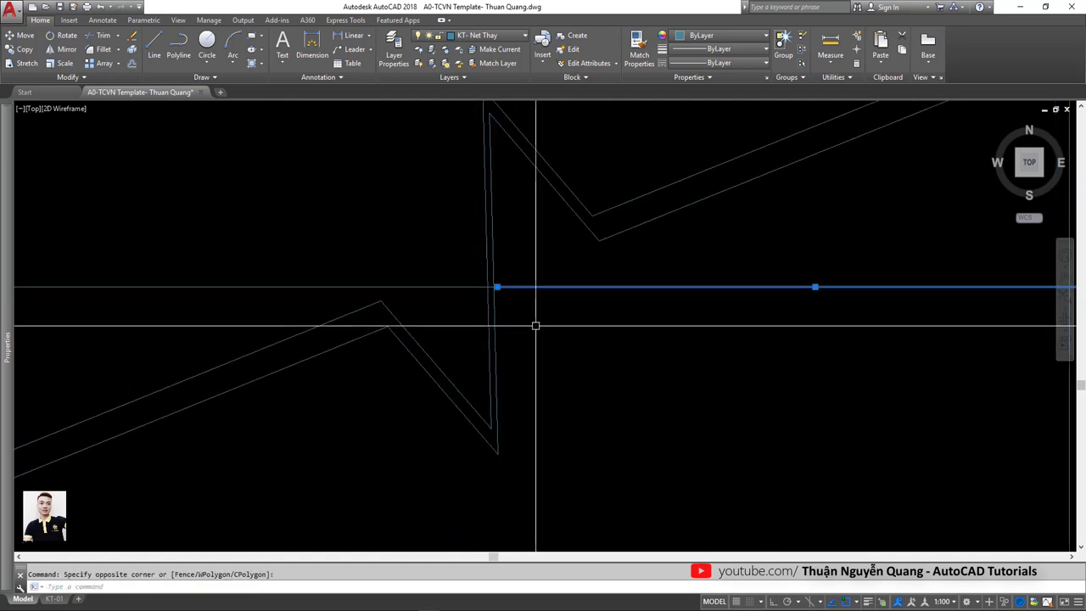
scroll(536, 326, "down", 3)
left_click(524, 393)
Window-select the stair tread and handrail lines lying below the break line.
left_click(628, 317)
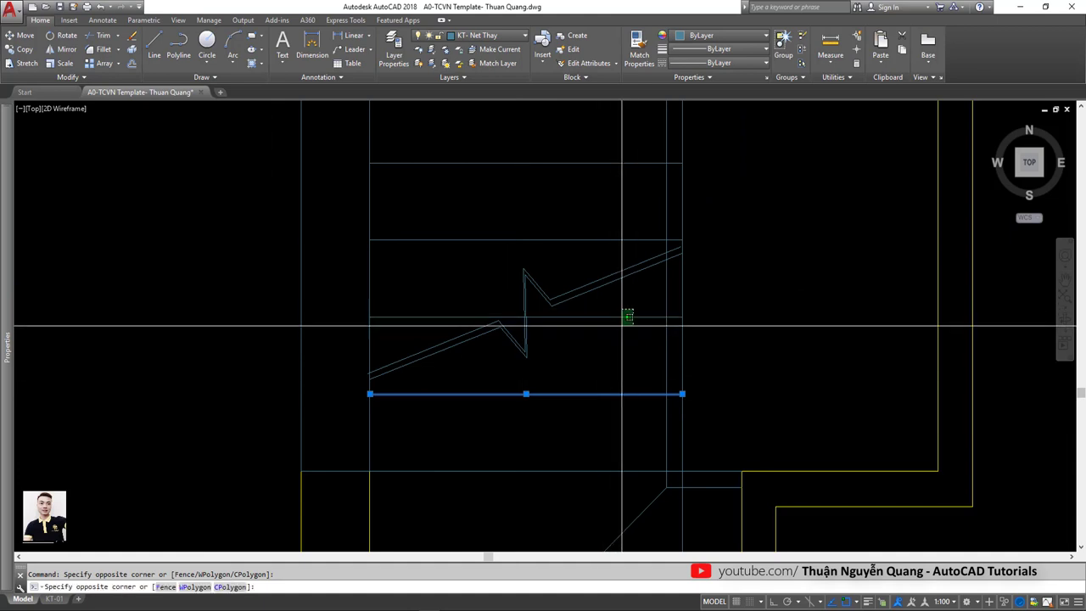
left_click(710, 293)
left_click(650, 301)
scroll(671, 297, "down", 2)
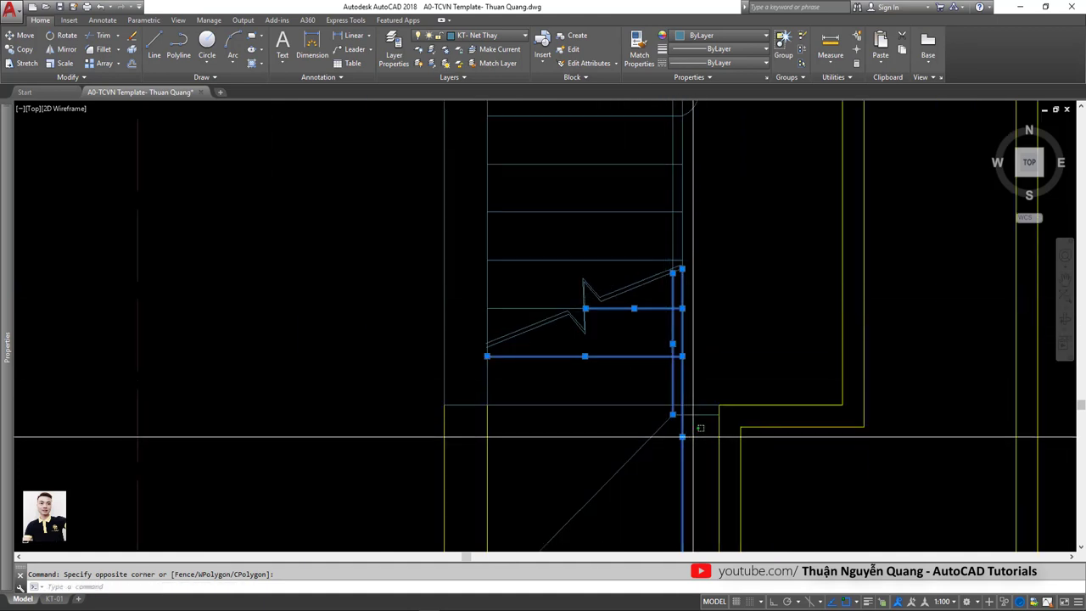
left_click(606, 388)
scroll(625, 400, "down", 3)
key("Escape")
scroll(630, 412, "up", 3)
scroll(642, 412, "up", 3)
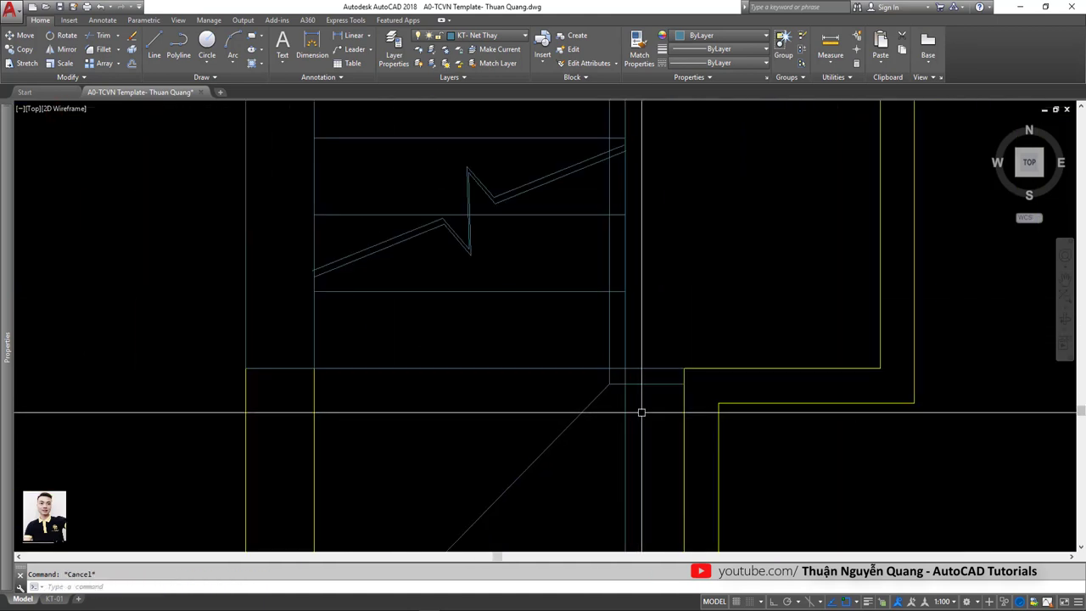
left_click(641, 412)
left_click(565, 198)
scroll(611, 209, "down", 2)
scroll(594, 376, "down", 1)
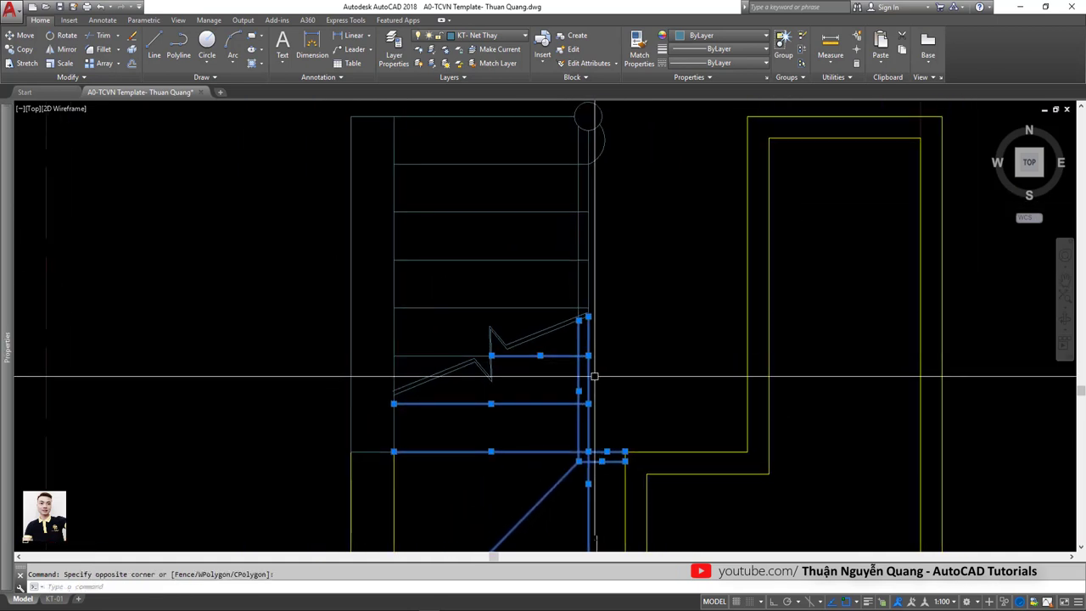
Put the selected lower stair lines on layer KT- Net Khuat, then reselect them.
left_click(483, 36)
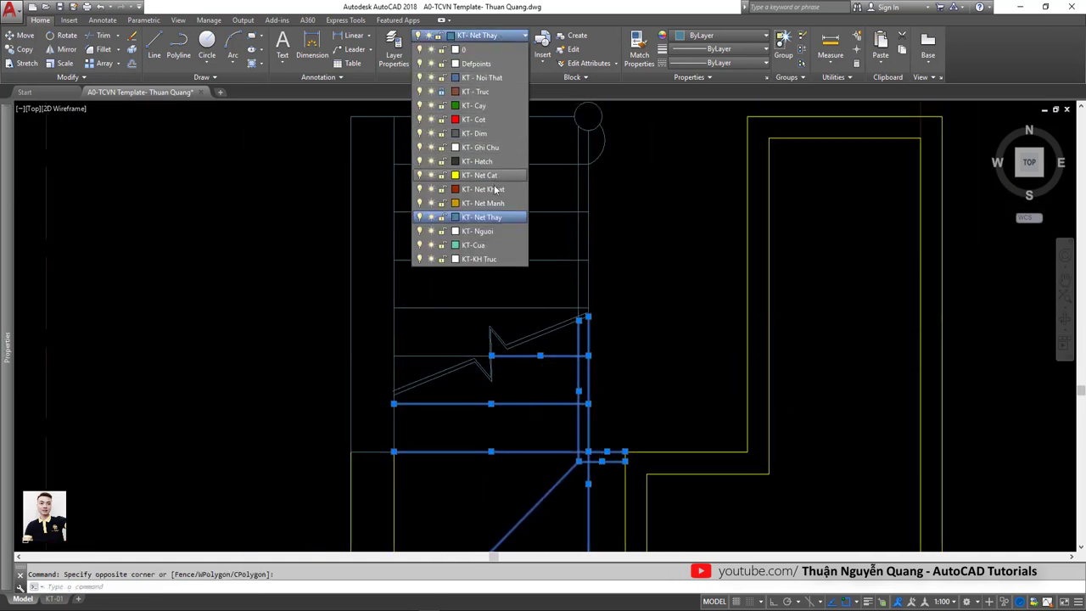
left_click(491, 189)
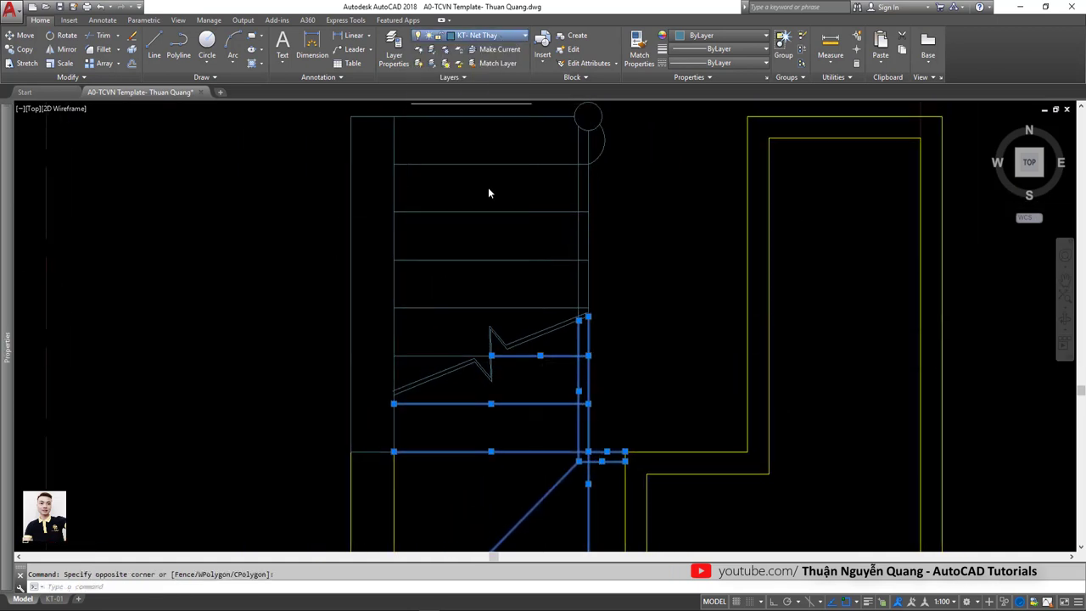
key("Escape")
scroll(582, 417, "down", 4)
scroll(585, 412, "up", 2)
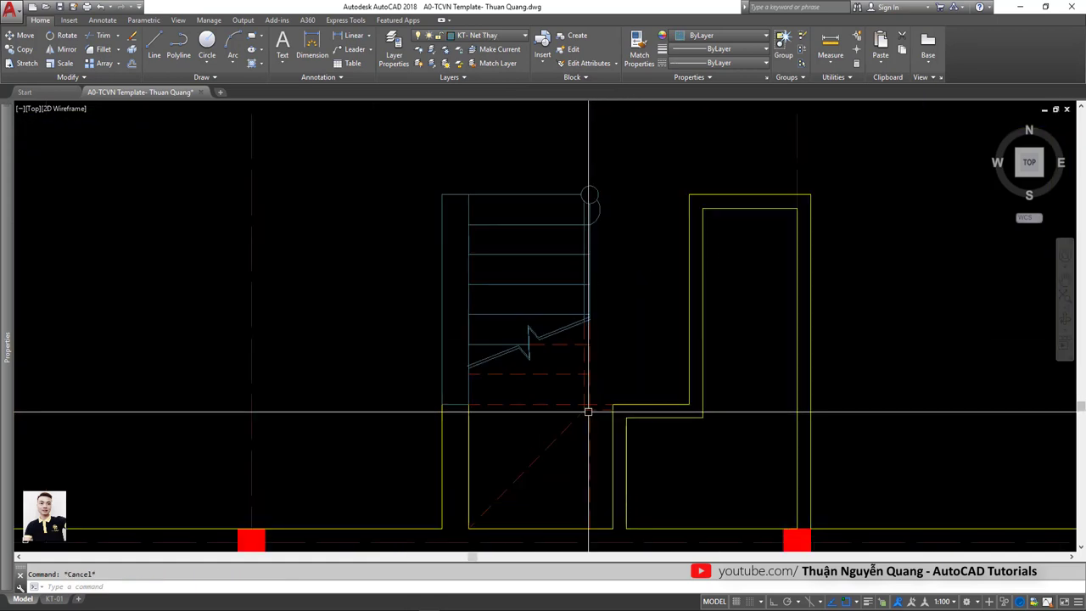
scroll(588, 411, "up", 2)
left_click(606, 427)
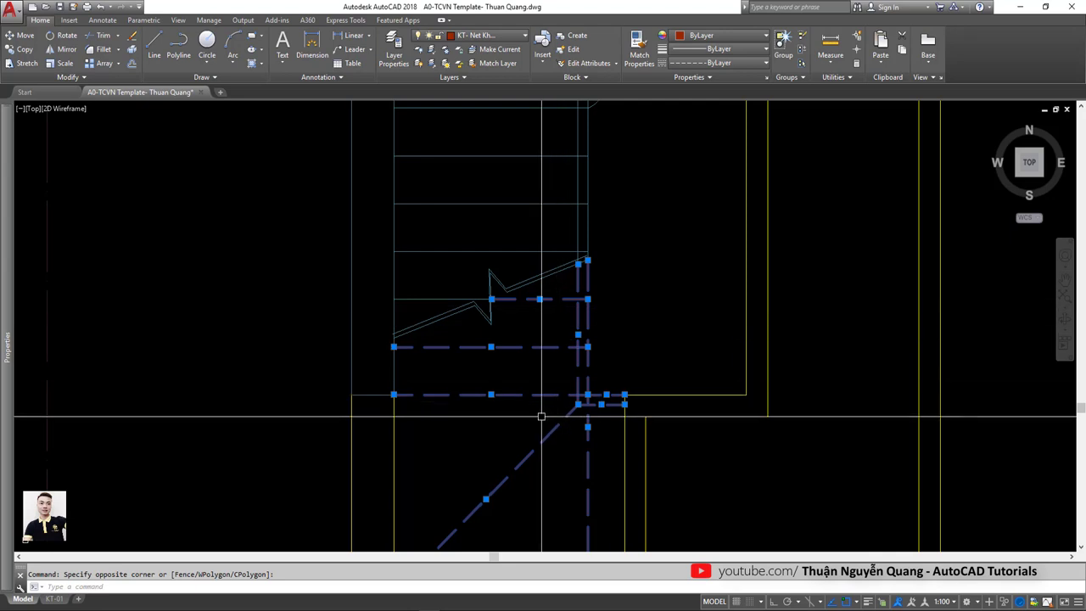
scroll(574, 390, "down", 4)
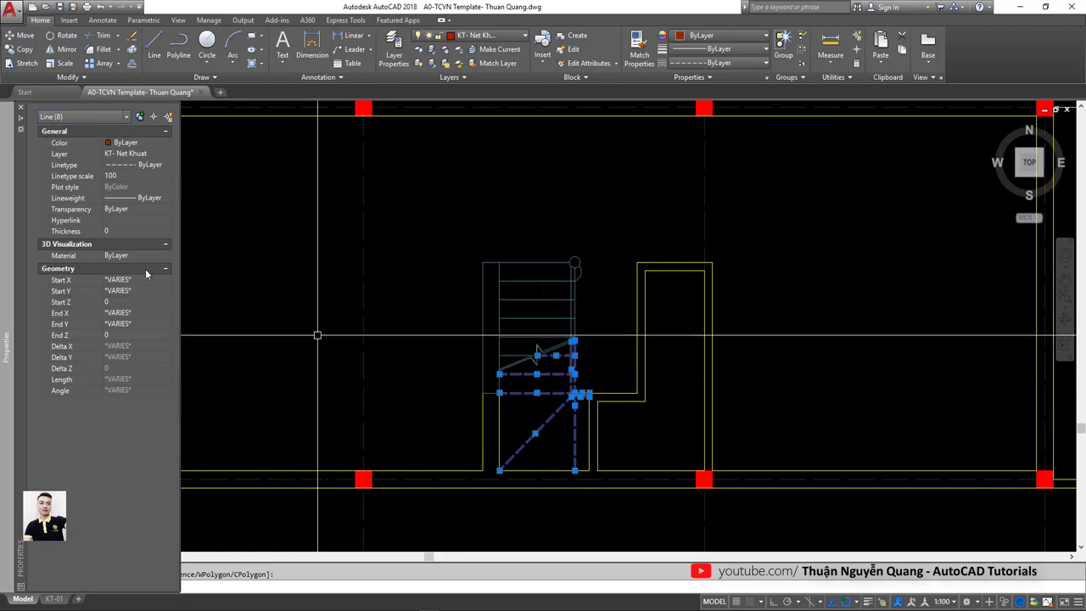
Try a linetype scale of 50 on the dashed stair lines.
left_click(125, 176)
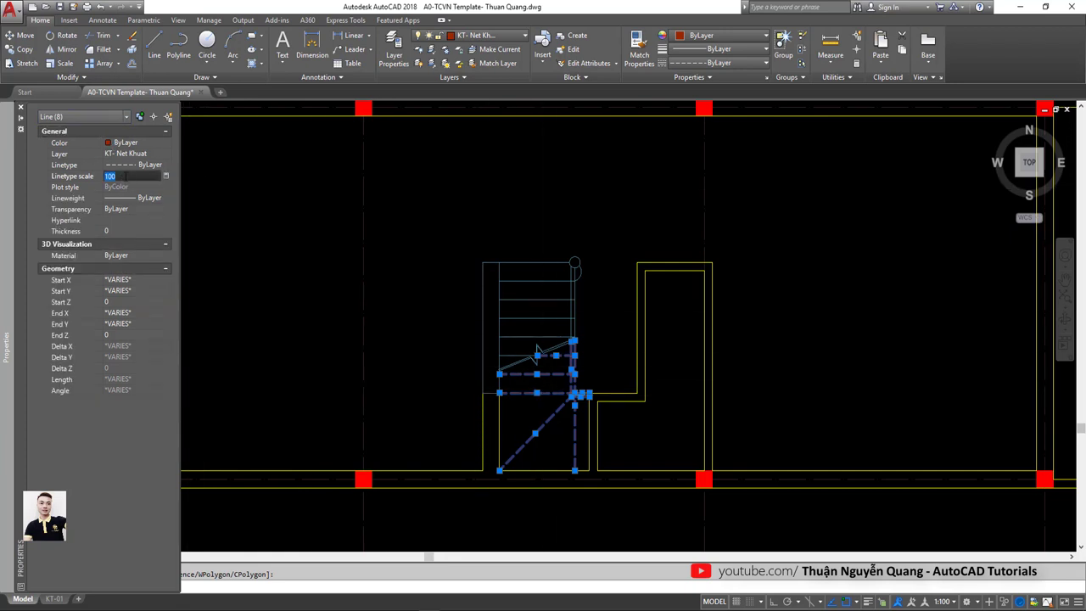
type("50")
key("Return")
scroll(560, 399, "up", 2)
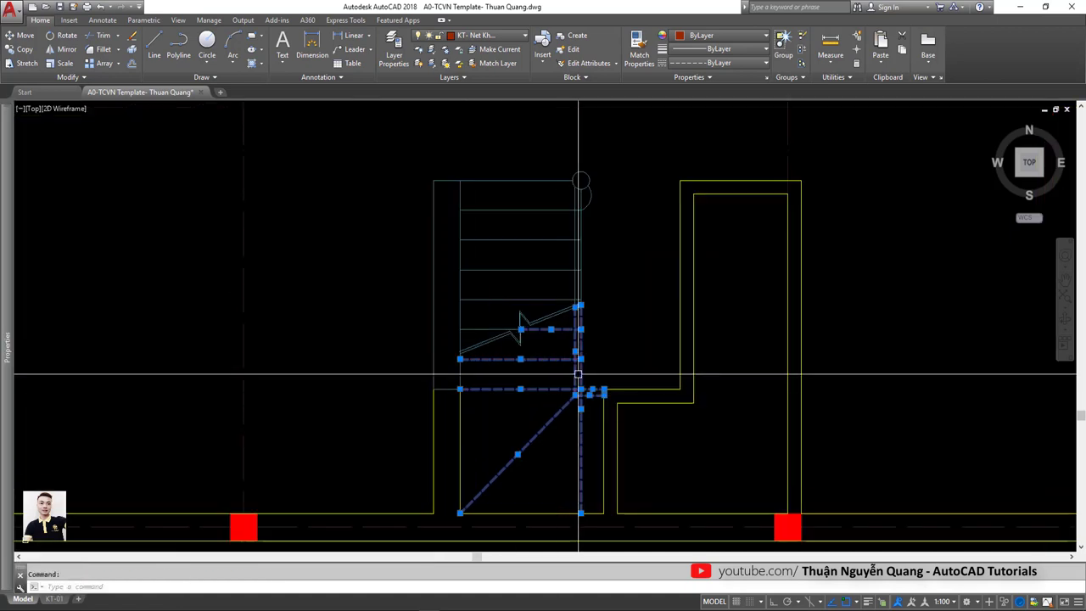
Restore the stair lines' linetype scale to 100 and clear the selection.
left_click(117, 179)
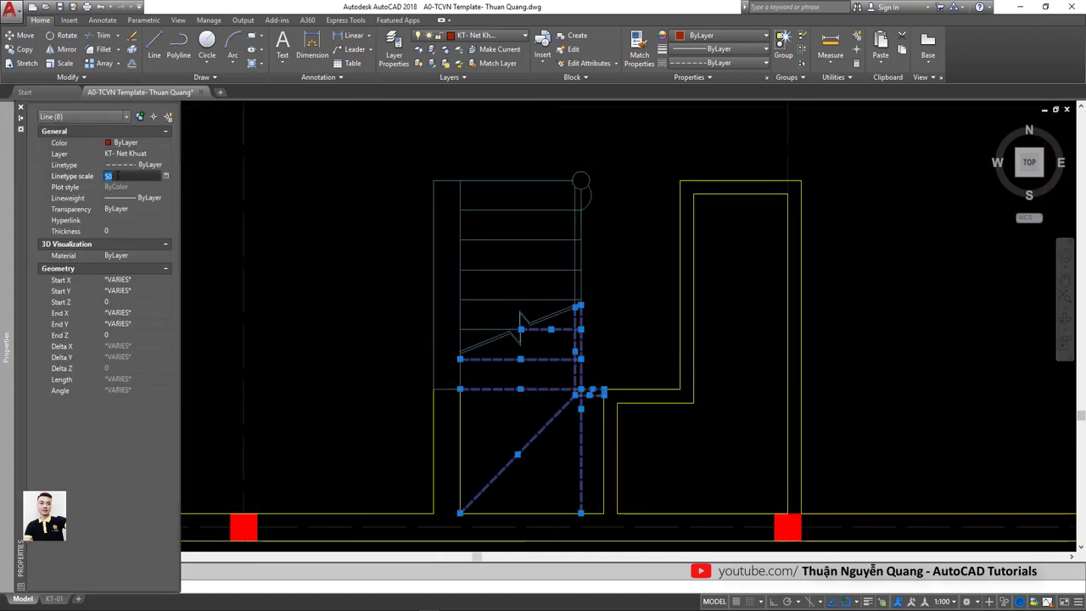
type("100")
key("Return")
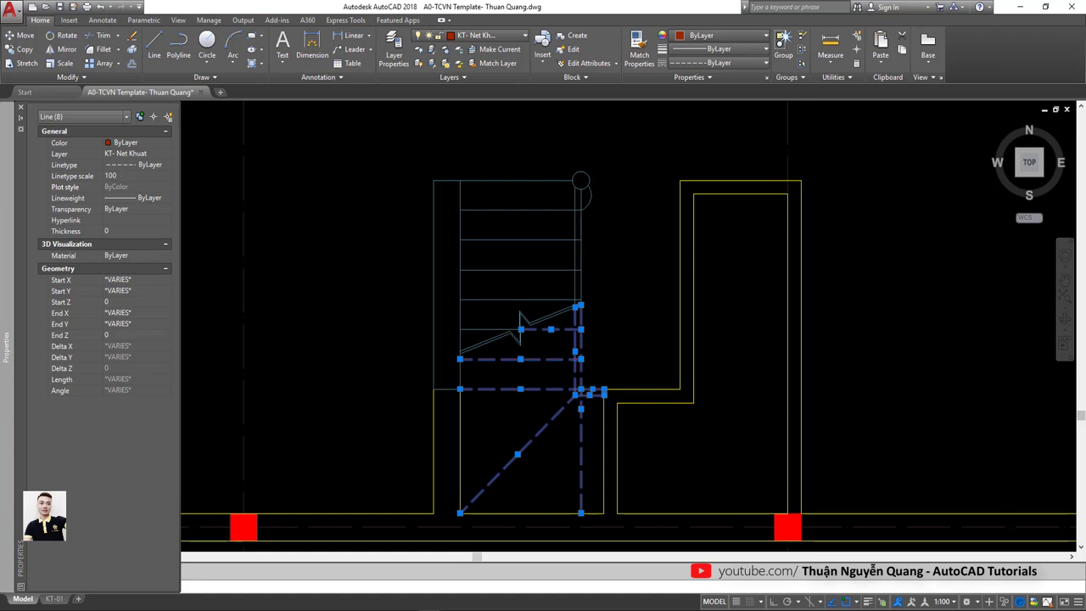
key("Escape")
scroll(568, 377, "down", 5)
scroll(567, 376, "up", 1)
scroll(568, 377, "up", 1)
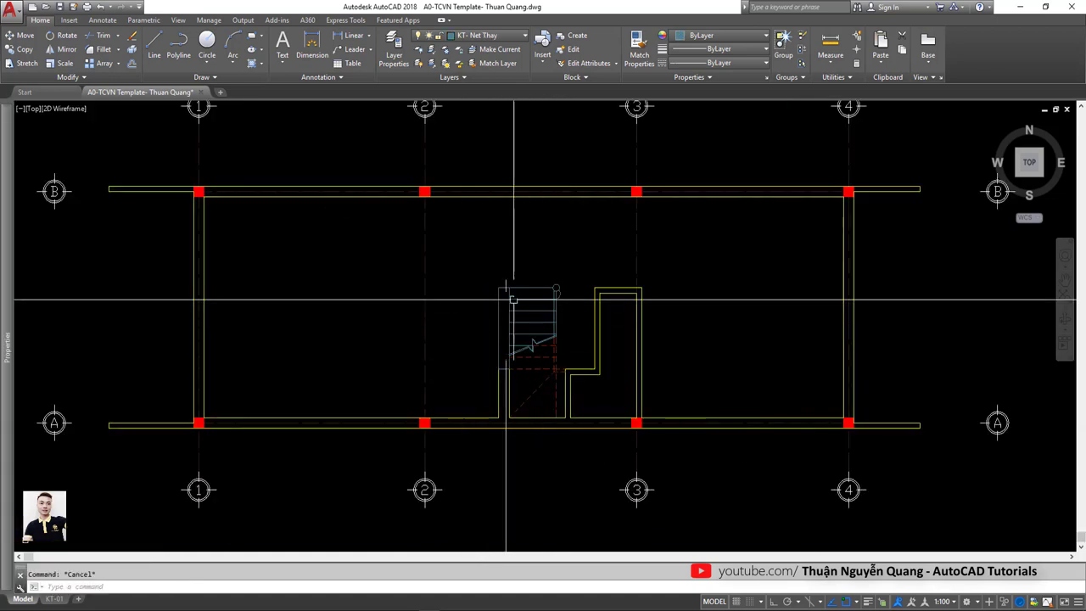
scroll(586, 334, "down", 2)
scroll(722, 255, "down", 1)
scroll(799, 321, "up", 1)
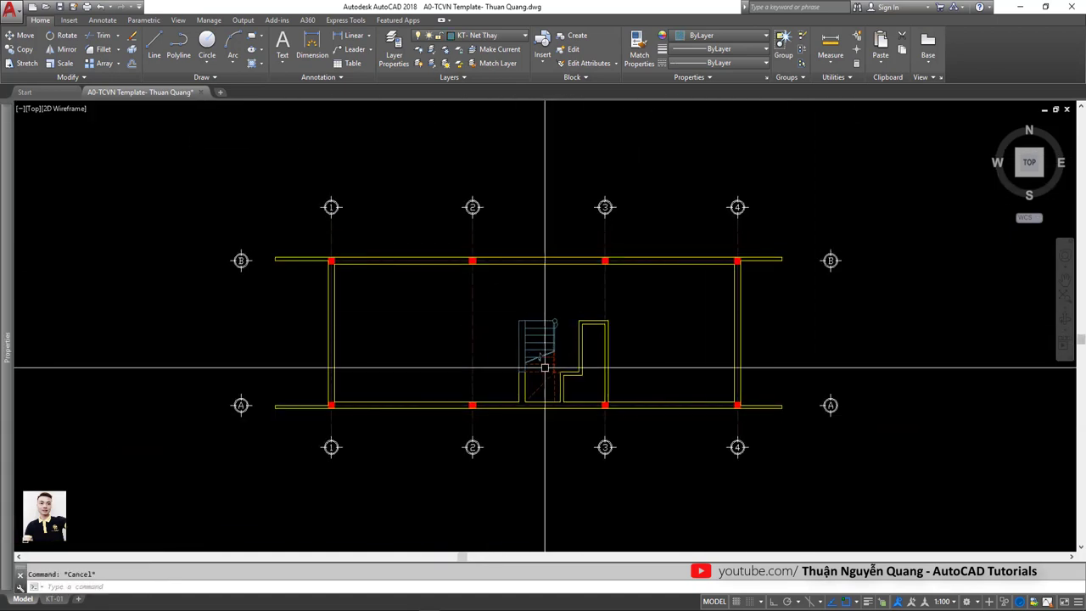
scroll(542, 381, "up", 4)
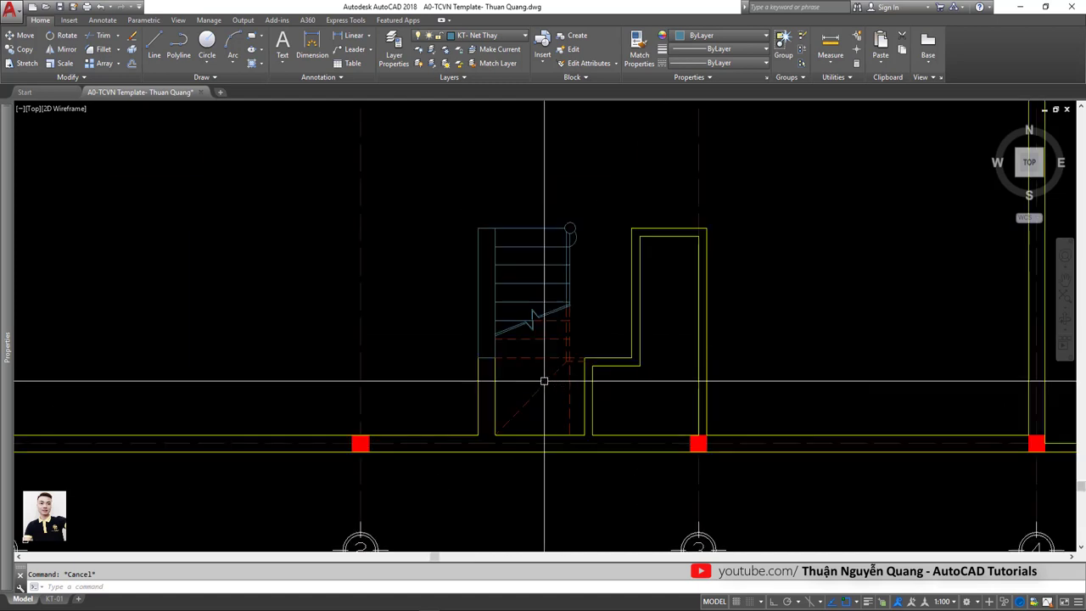
scroll(550, 365, "down", 4)
scroll(553, 355, "up", 2)
scroll(548, 369, "down", 1)
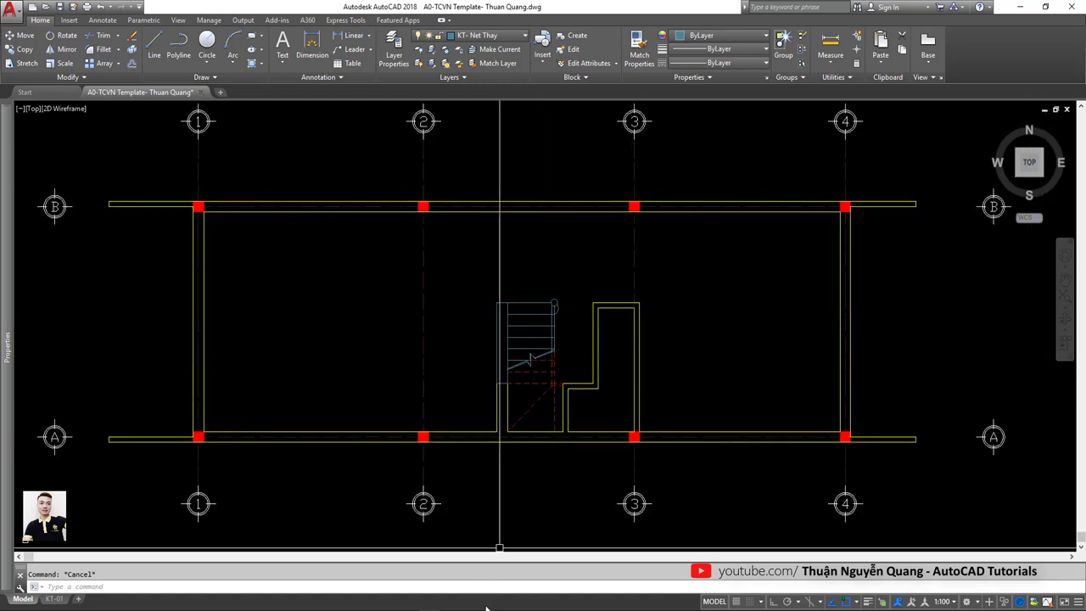
key("alt+Tab")
scroll(750, 448, "down", 2)
scroll(750, 447, "down", 1)
scroll(750, 447, "down", 1)
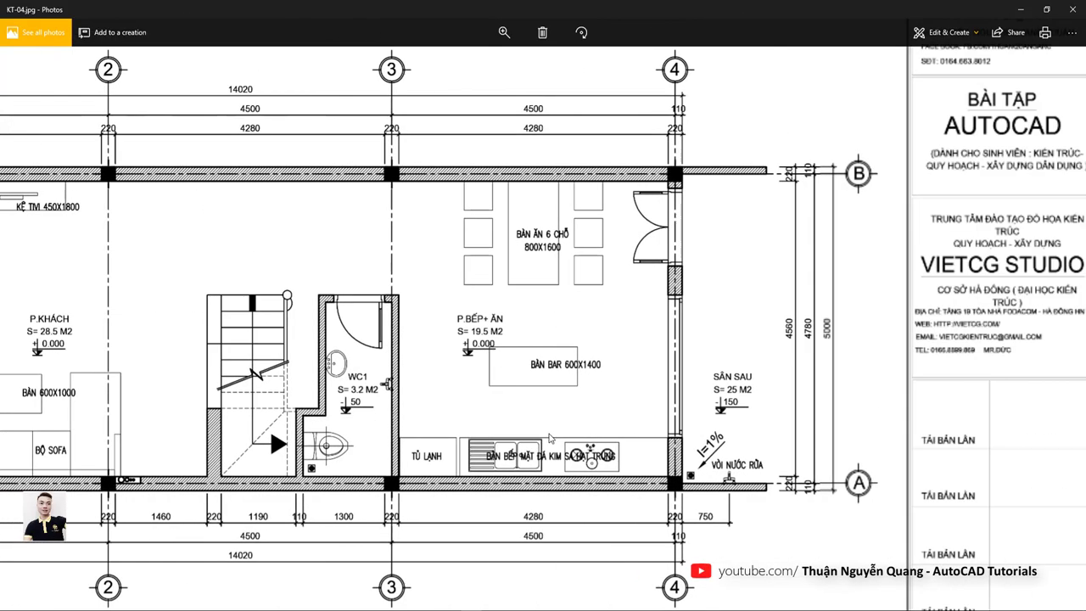
scroll(490, 458, "up", 1)
scroll(490, 457, "up", 1)
scroll(490, 457, "up", 1)
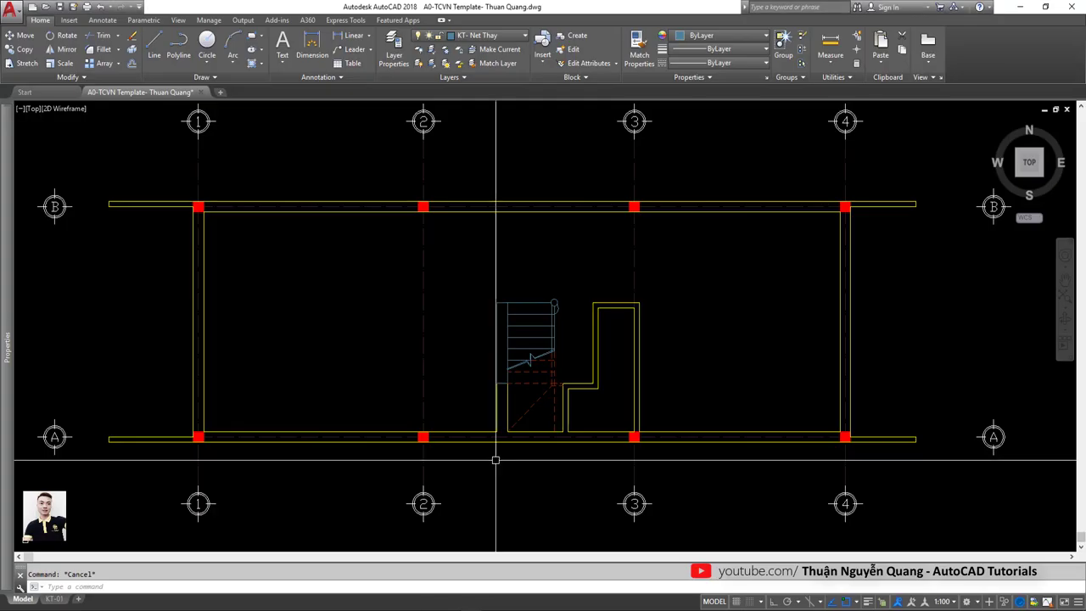
scroll(671, 472, "down", 3)
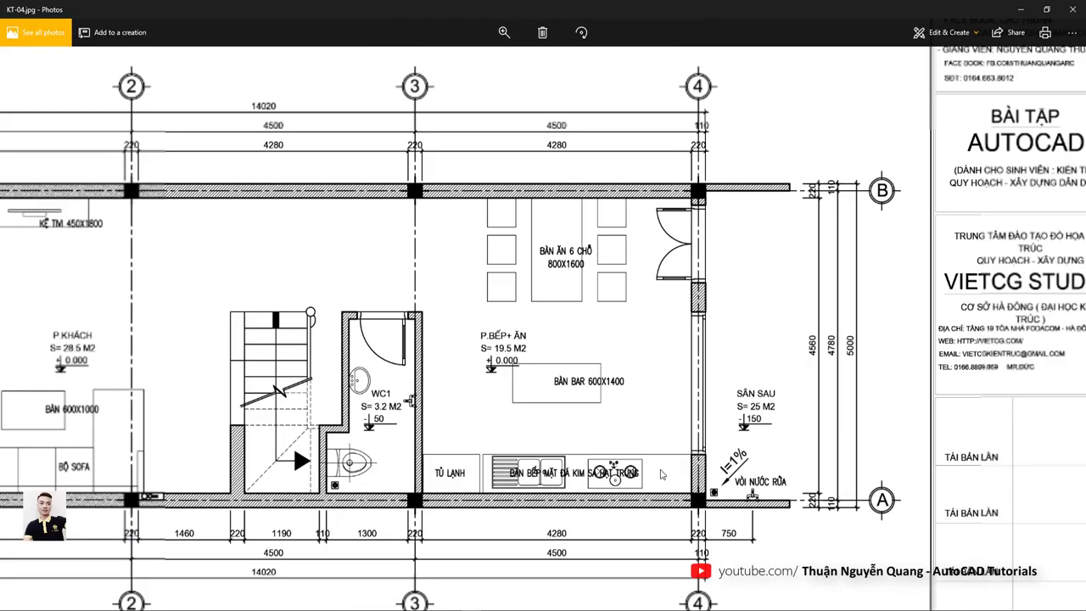
scroll(645, 484, "up", 1)
scroll(621, 494, "up", 1)
scroll(621, 493, "down", 1)
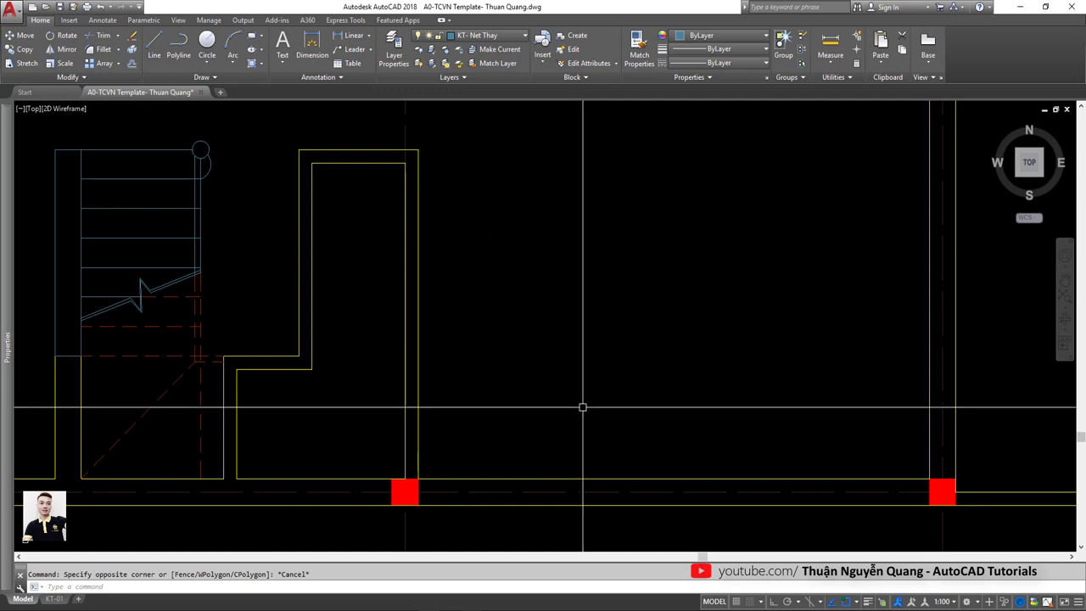
Draw a 3300 × 500 counter rectangle in the kitchen with RECTANG.
type("rec")
key("Return")
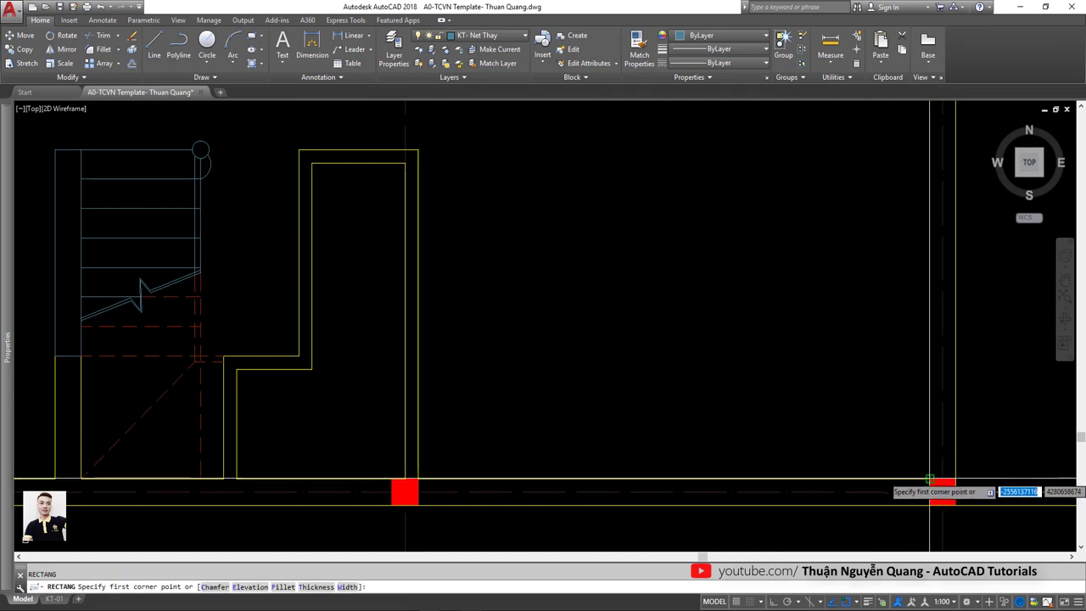
left_click(929, 479)
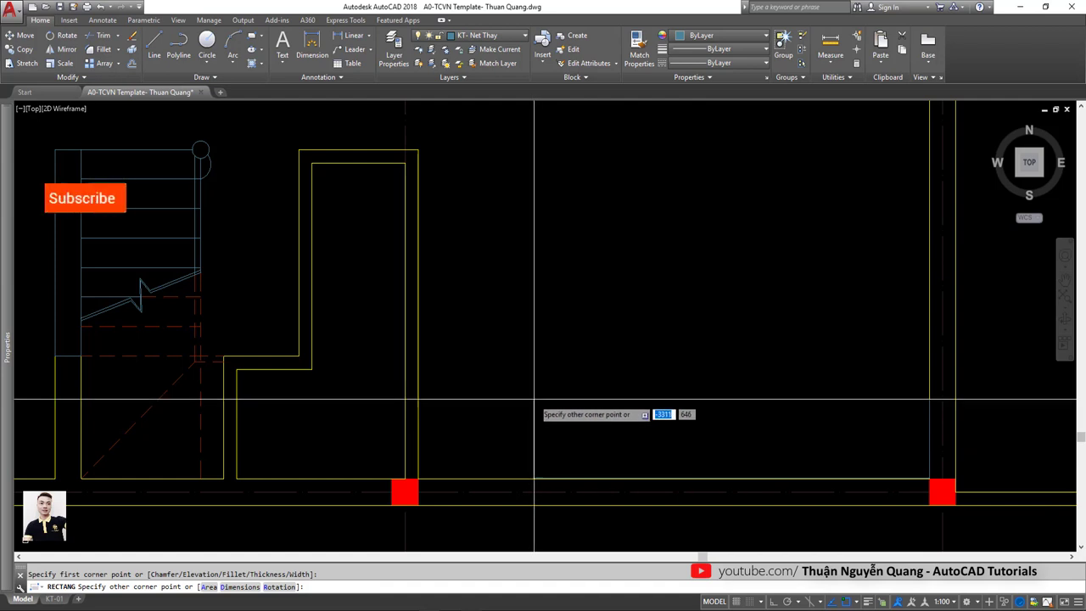
key("Escape")
type("R")
key("Return")
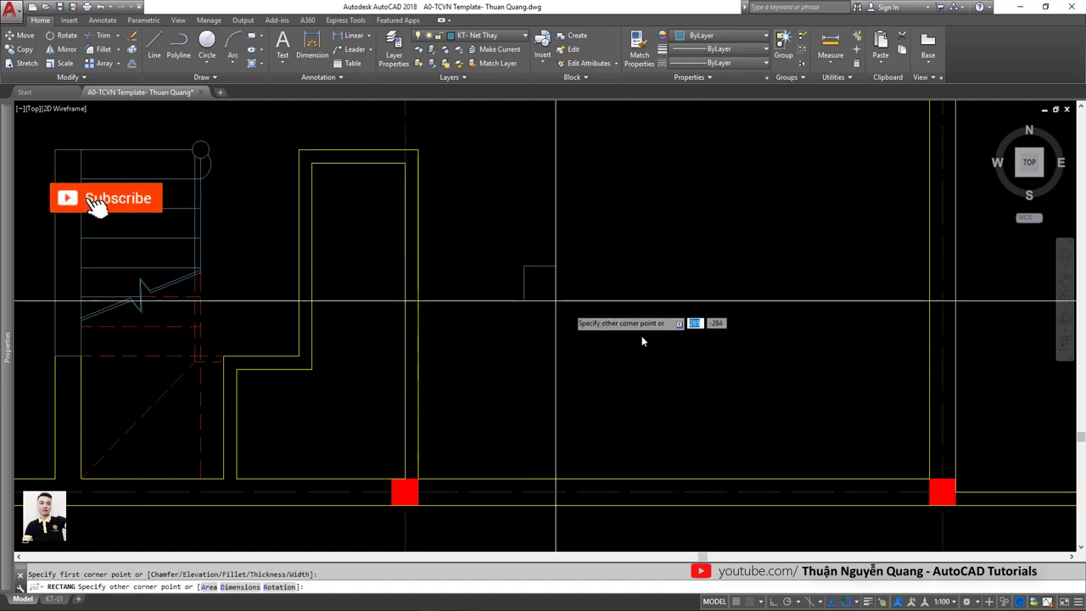
left_click(524, 265)
type("30")
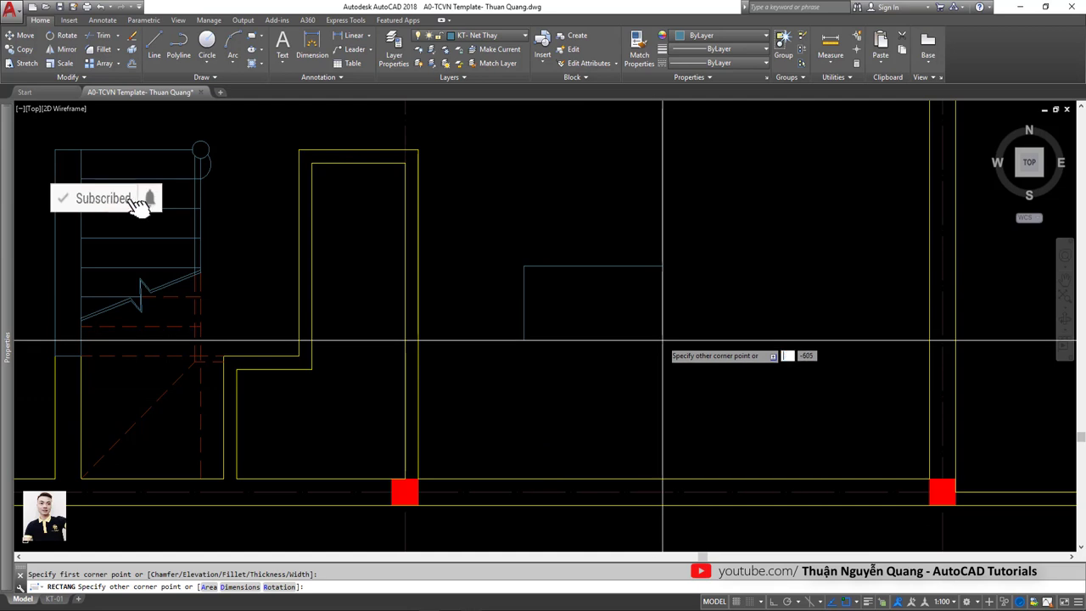
type("300")
key("Tab")
type("5")
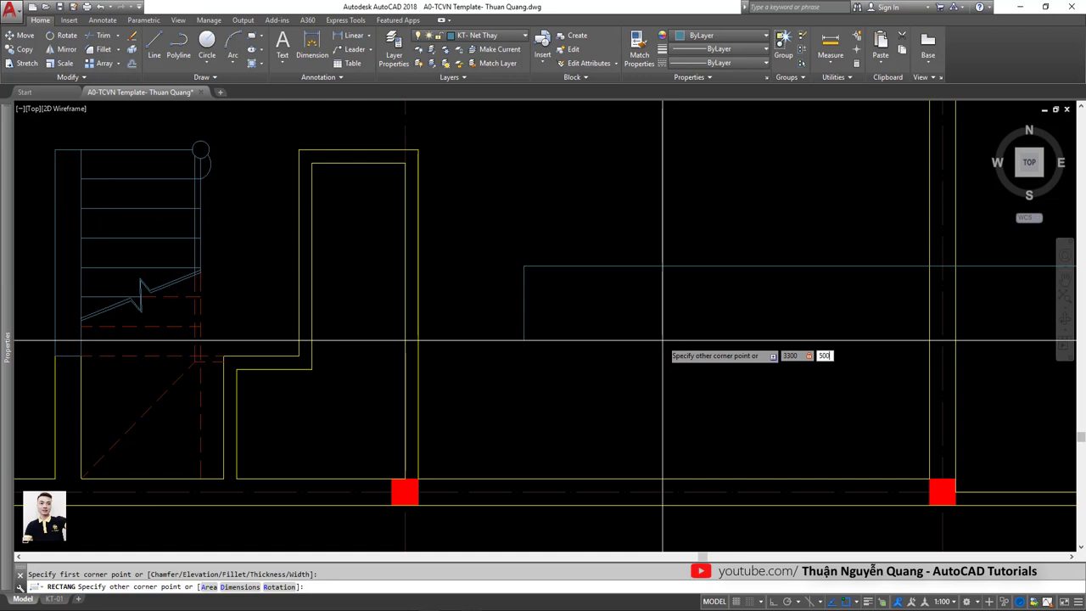
key("Return")
Begin moving the counter rectangle, using its corner as the base point.
scroll(625, 339, "down", 3)
left_click(671, 289)
scroll(671, 279, "up", 3)
type("m")
key("Return")
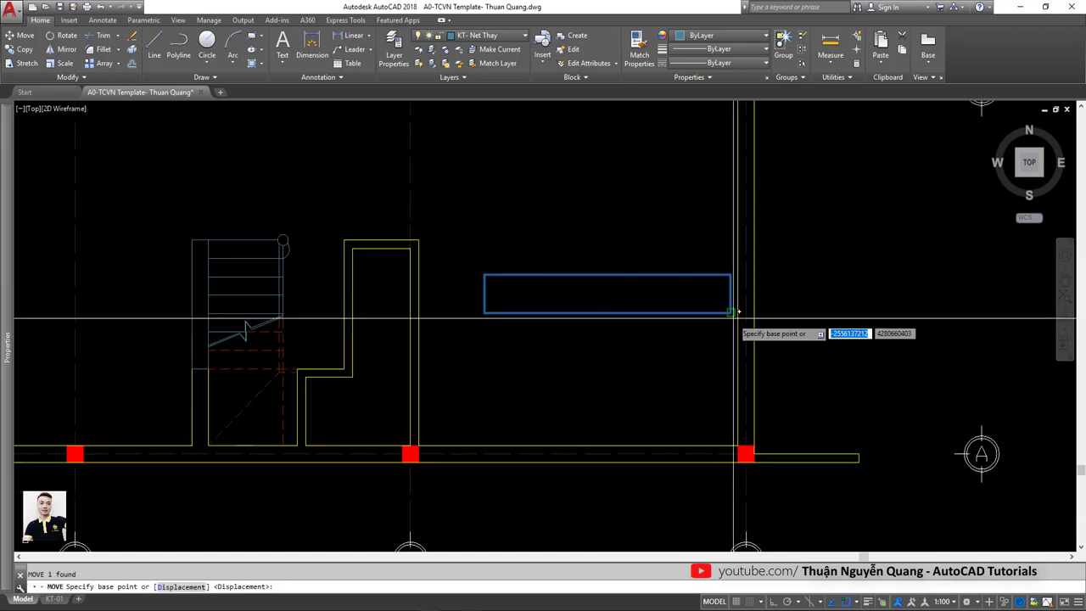
left_click(731, 313)
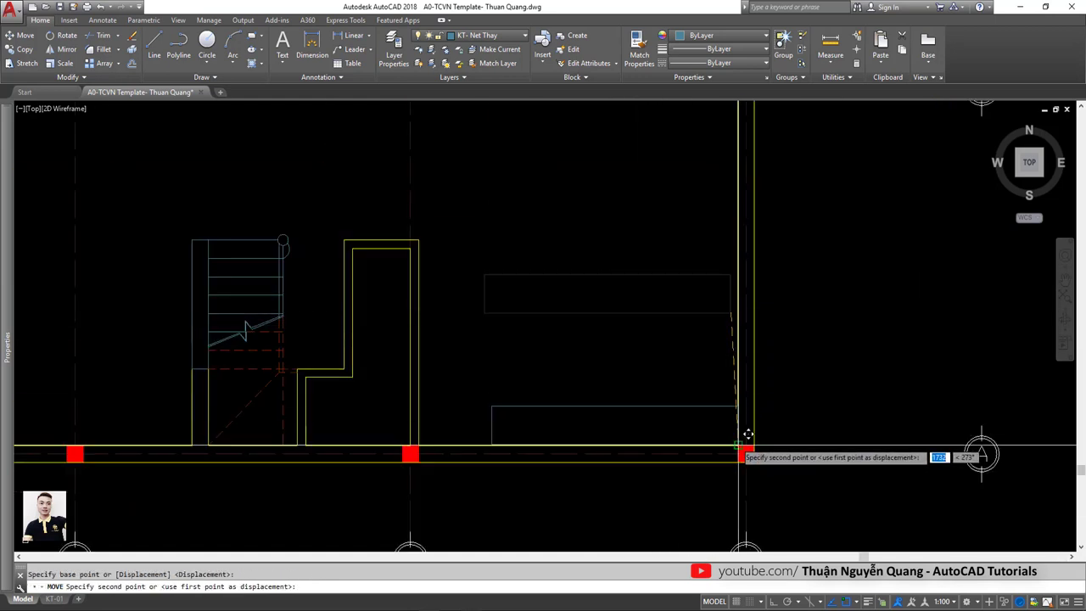
scroll(747, 435, "down", 3)
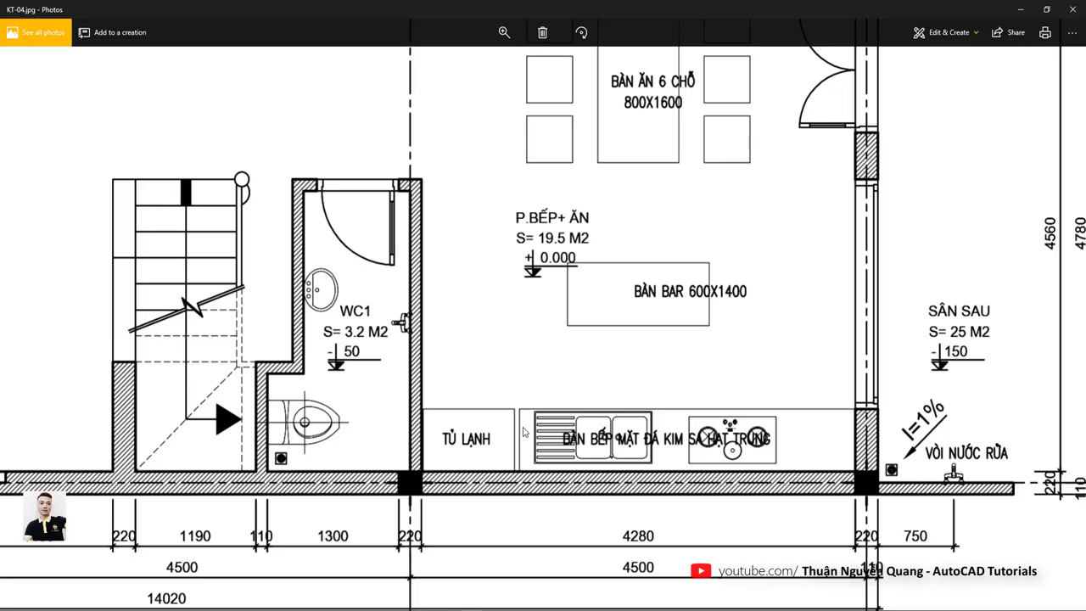
Zoom and pan KT-04.jpg to the entrance planter area beside grid line 1.
scroll(857, 418, "down", 5)
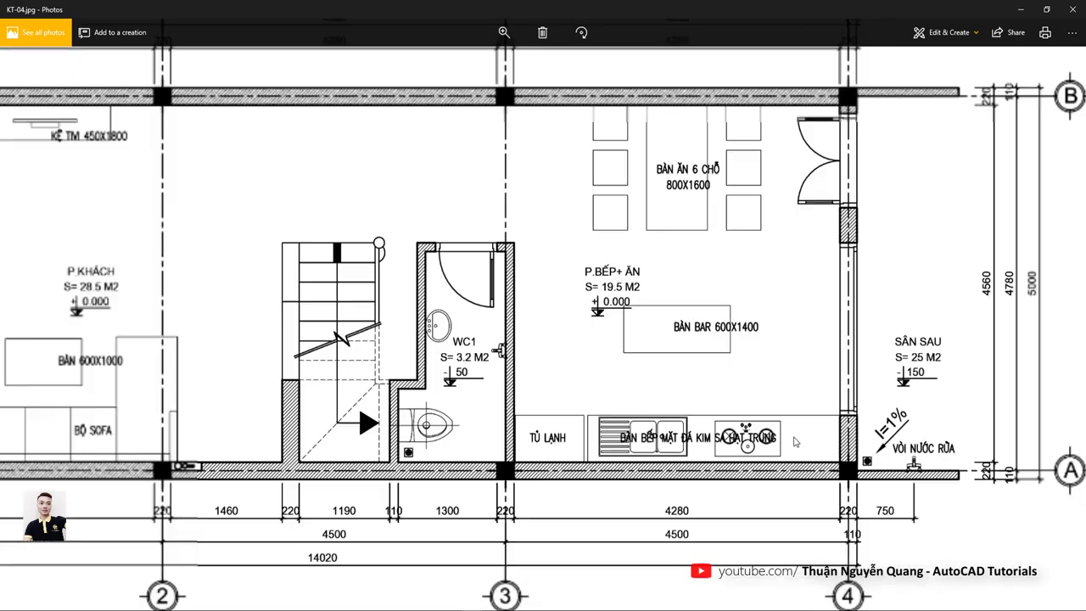
scroll(465, 410, "up", 3)
scroll(736, 353, "up", 2)
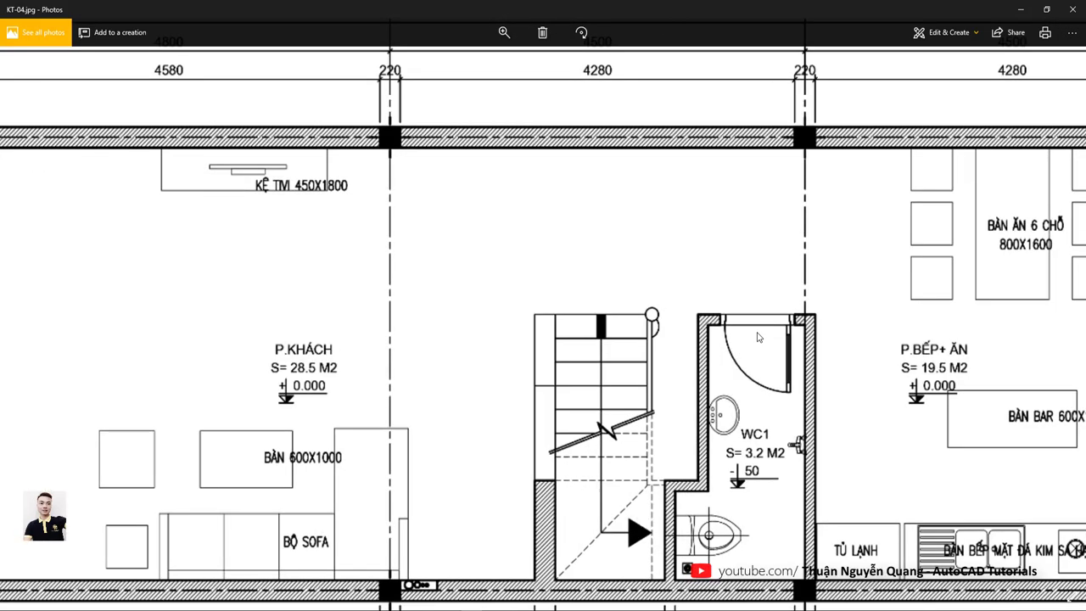
scroll(251, 273, "down", 3)
scroll(251, 274, "up", 3)
scroll(251, 273, "up", 1)
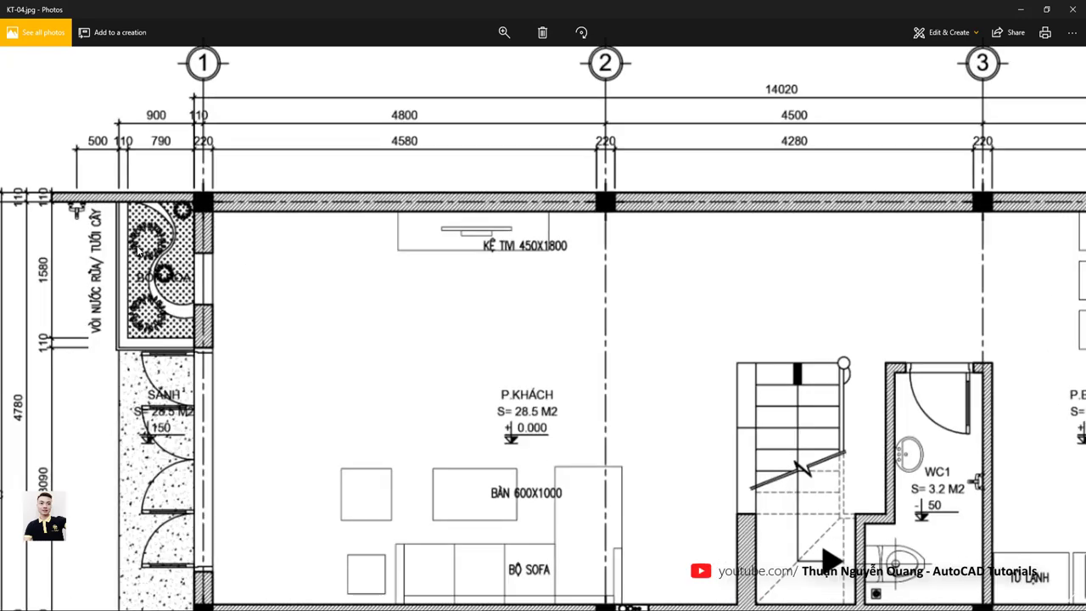
scroll(251, 273, "up", 2)
left_click_drag(341, 179, 390, 223)
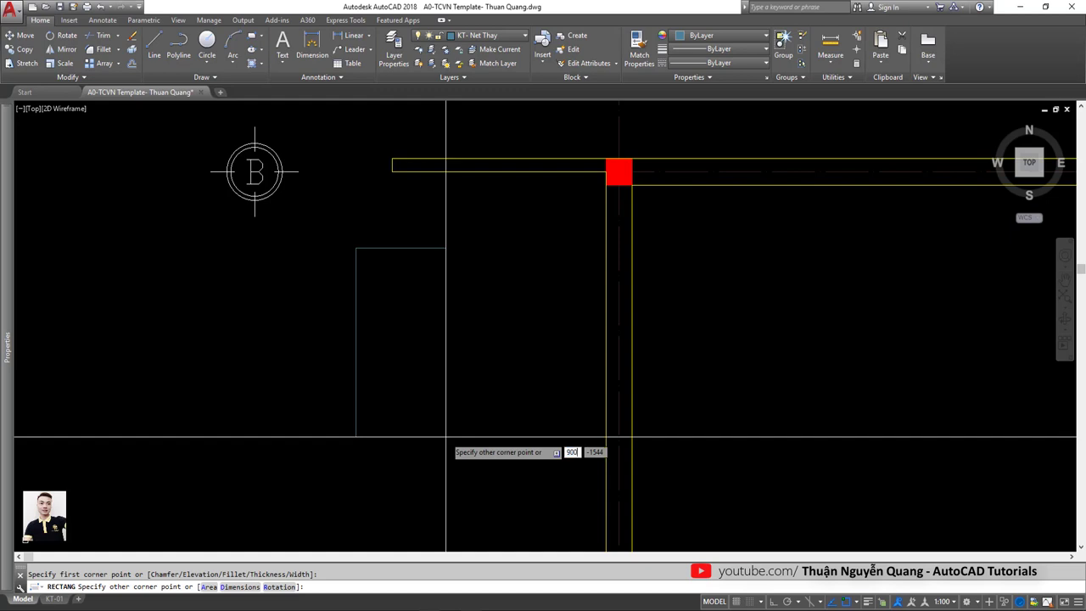
Finish the 900-wide planter rectangle and move it by its top-right corner to the column.
key("Tab")
type("1")
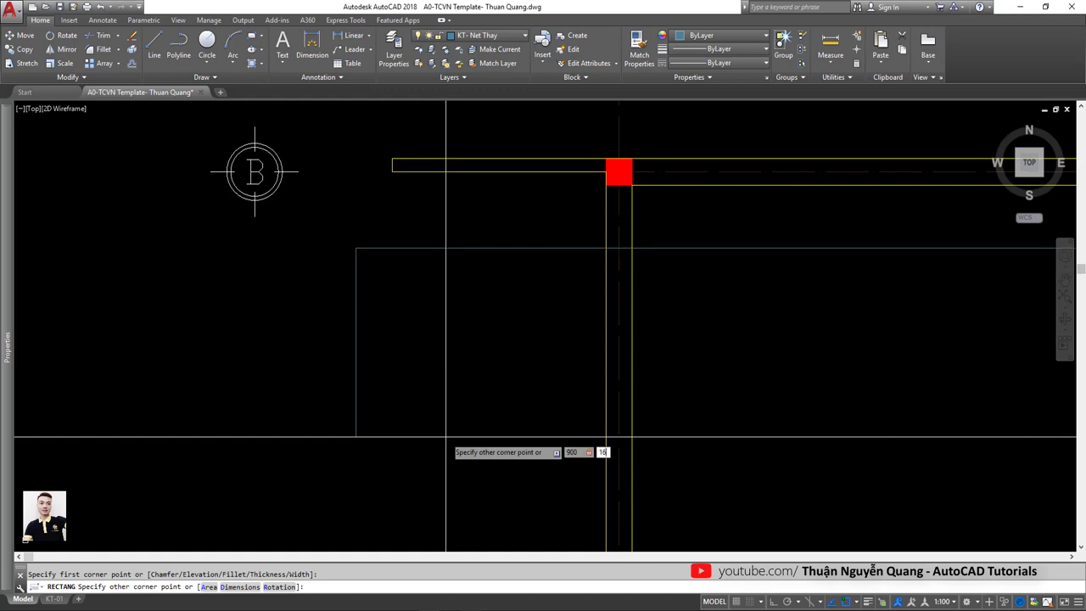
key("Return")
left_click(450, 240)
scroll(426, 215, "down", 2)
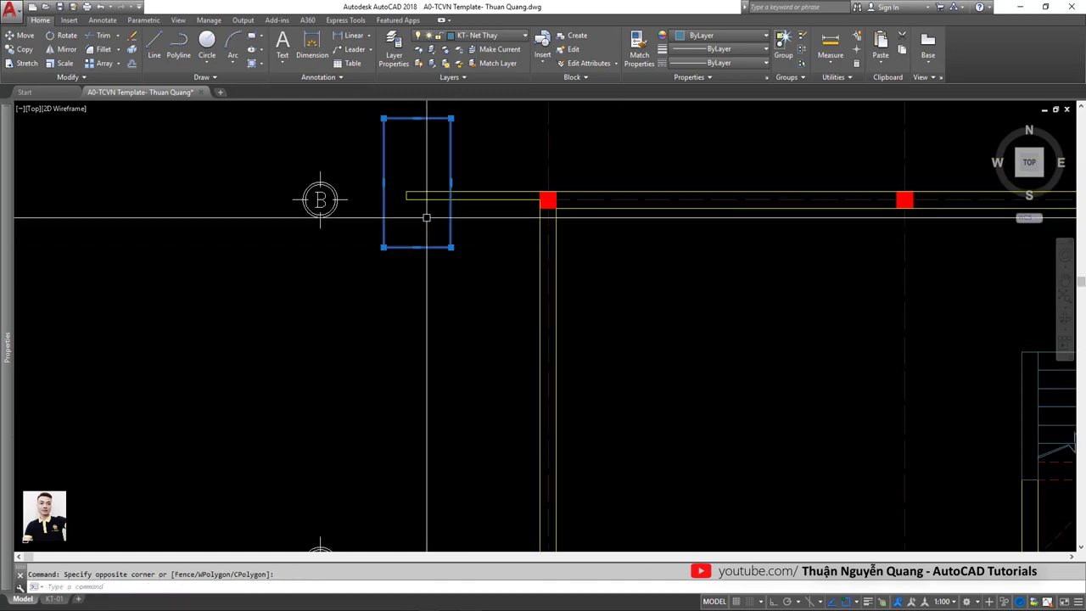
type("m")
key("space")
left_click(450, 120)
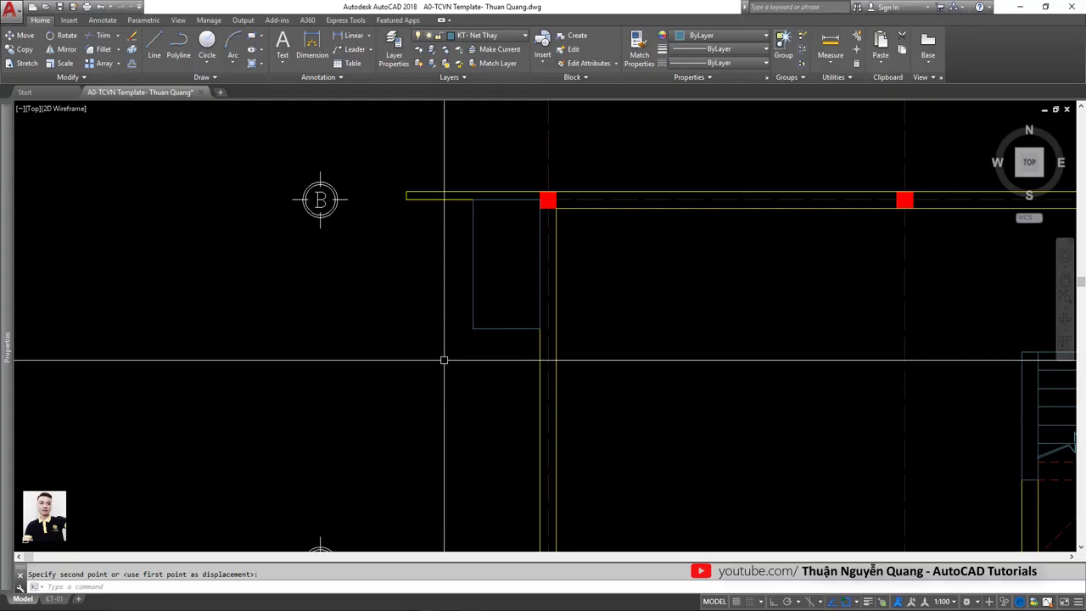
scroll(443, 359, "up", 3)
scroll(468, 306, "down", 2)
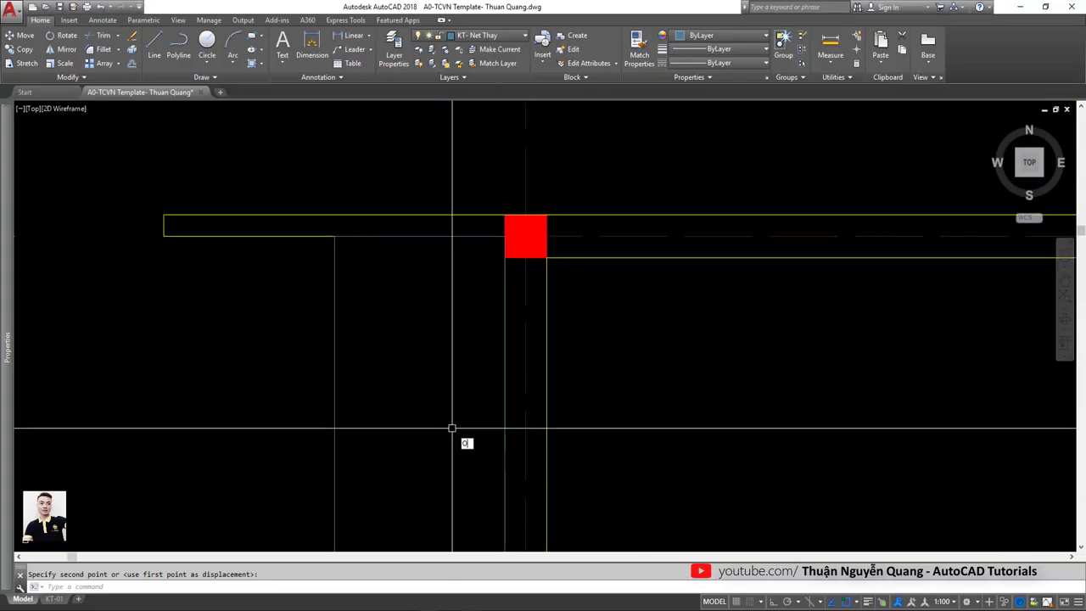
Offset the planter outline inward to form its inner wall line, checking the reference plan.
key("Return")
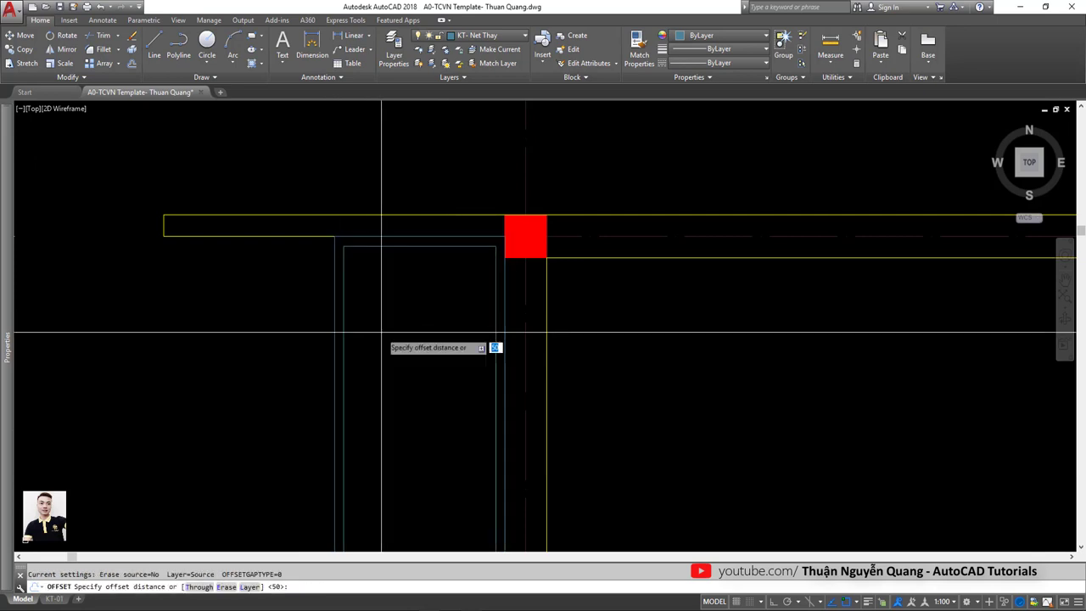
key("Return")
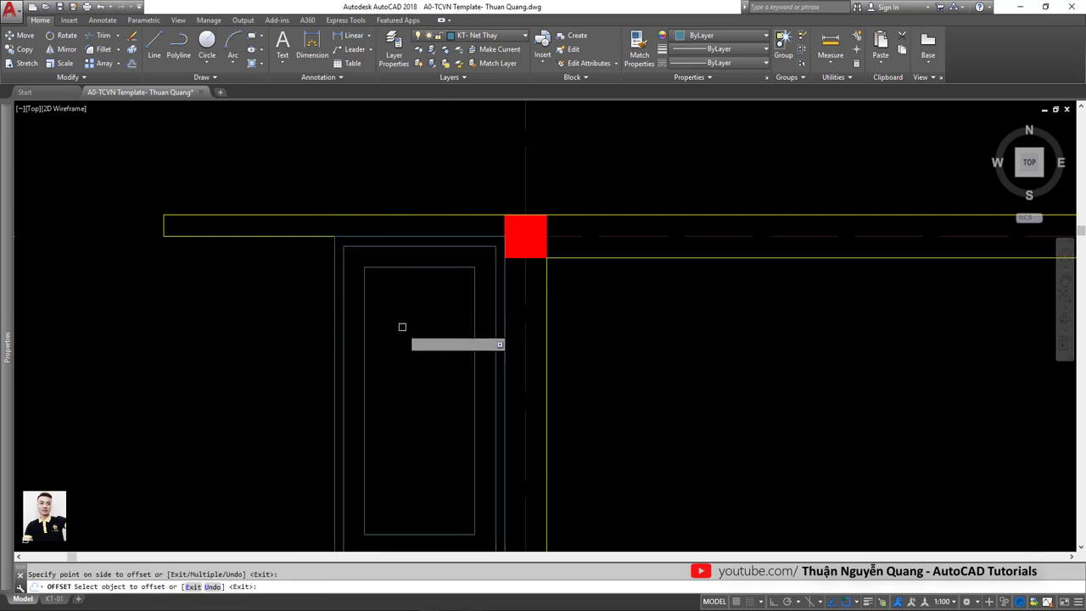
key("Escape")
scroll(417, 380, "down", 5)
key("alt+Tab")
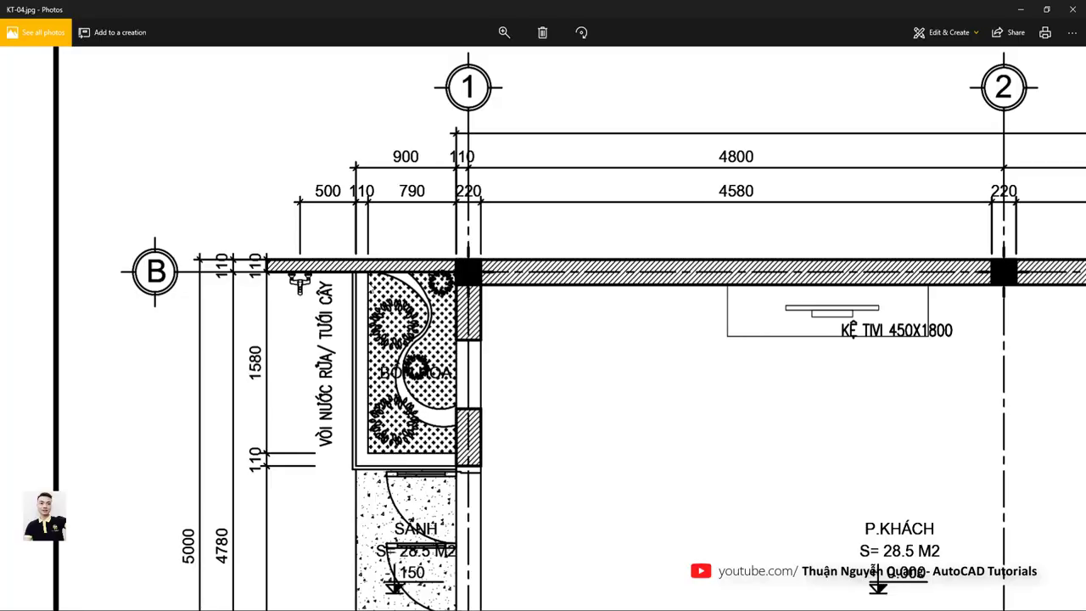
key("alt+Tab")
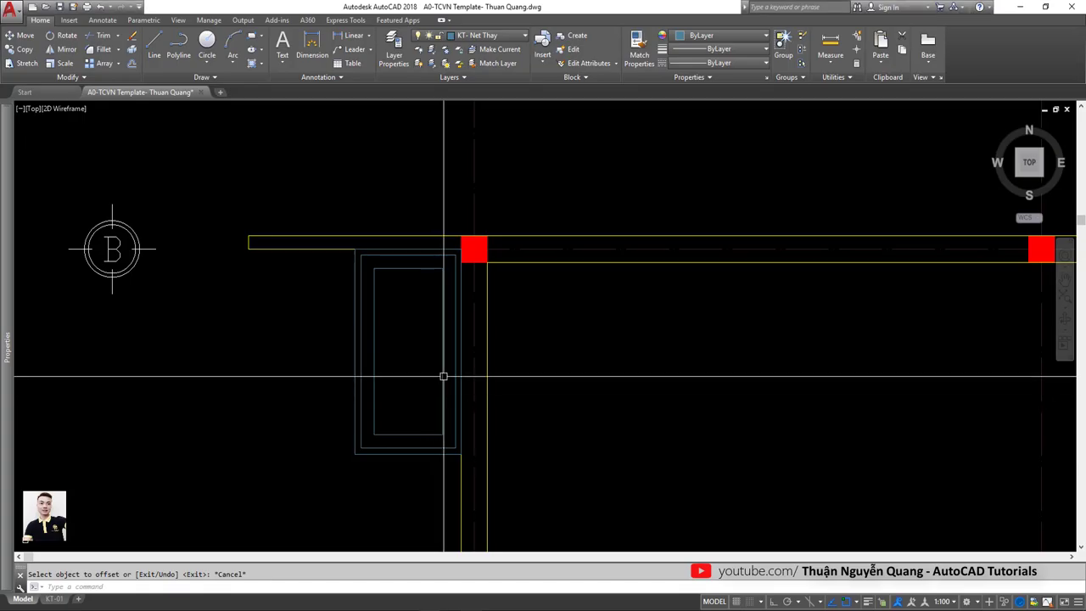
Explode the outer planter rectangle and erase two of its outer edges.
left_click(445, 373)
key("Escape")
left_click(453, 365)
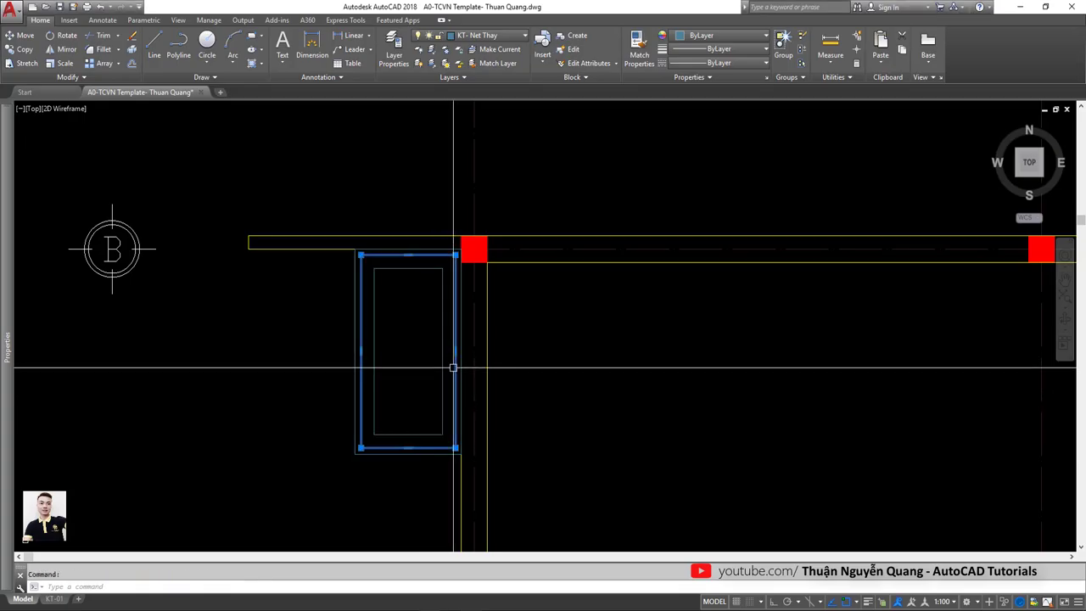
type("x")
key("Return")
left_click(453, 348)
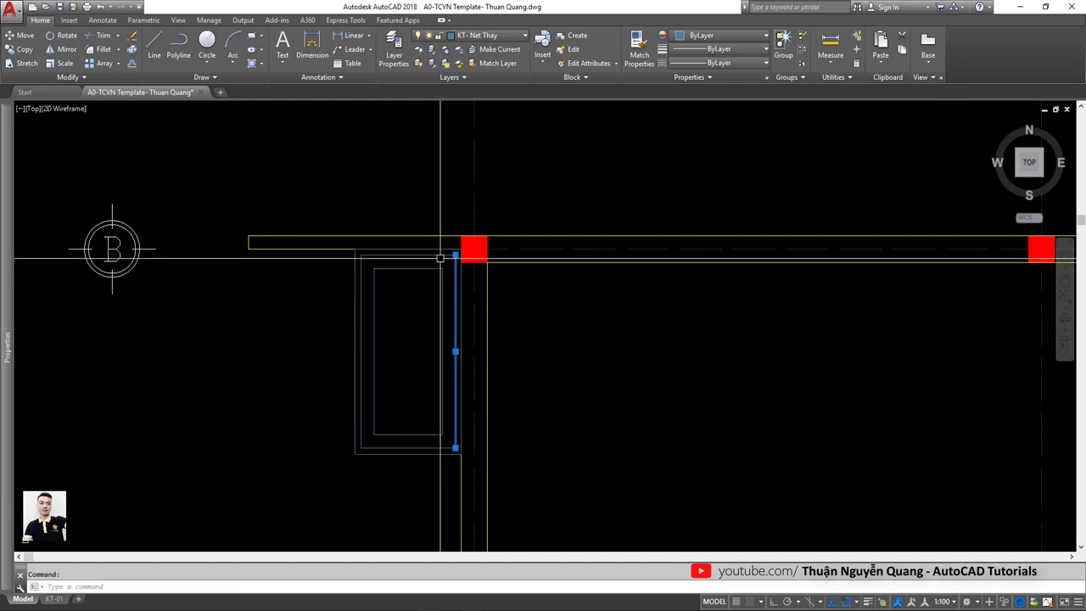
left_click(441, 252)
type("e")
key("Return")
Erase the inner outline's top and right edges.
left_click(435, 263)
left_click(430, 274)
left_click(442, 293)
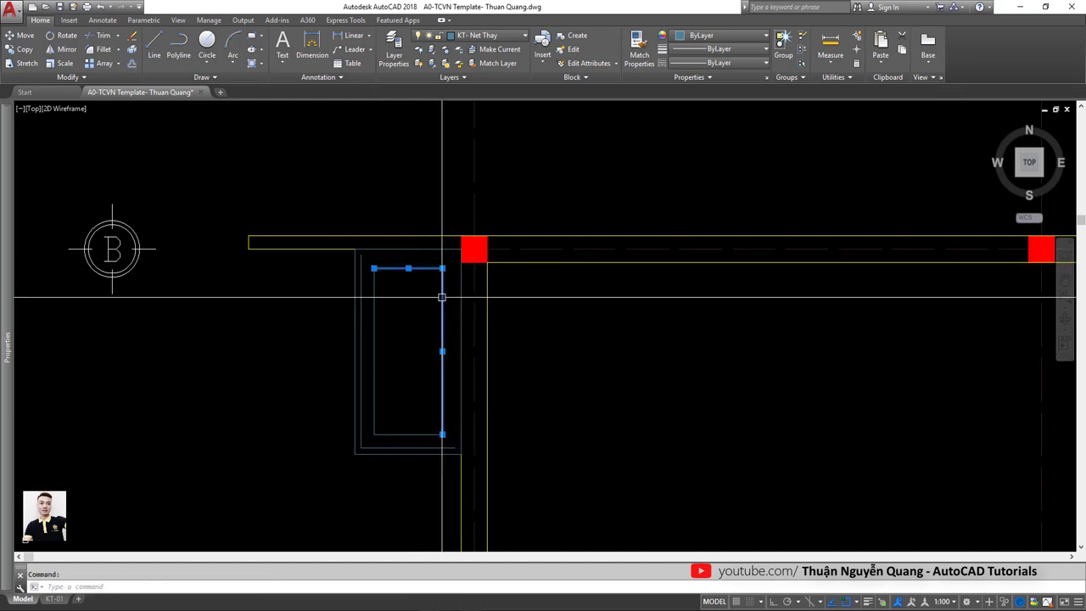
type("e")
key("Return")
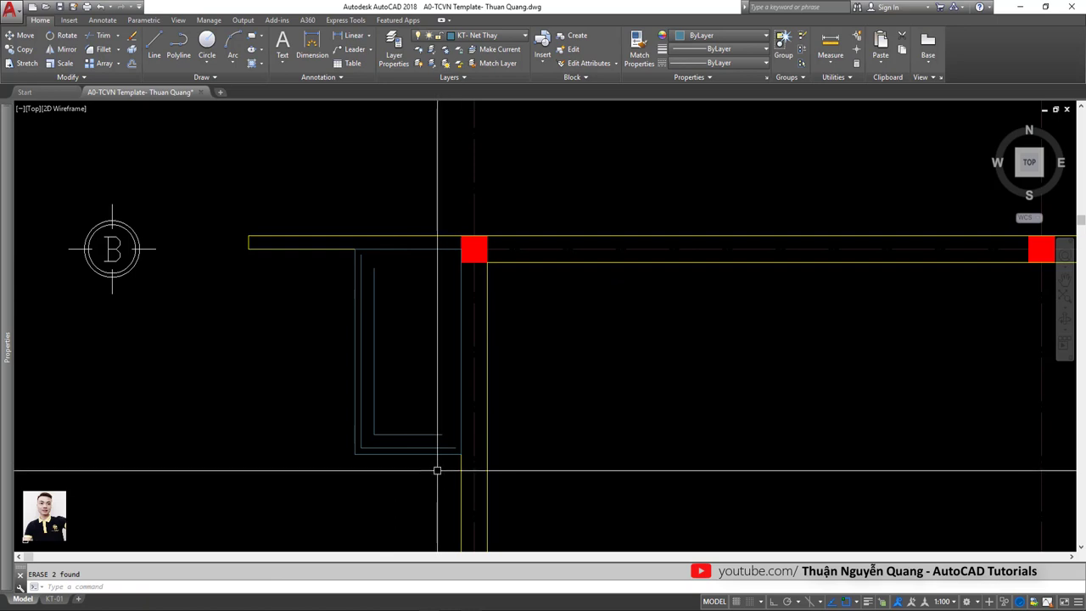
Extend the remaining planter lines to the outer outline as boundary.
key("Return")
scroll(442, 461, "up", 4)
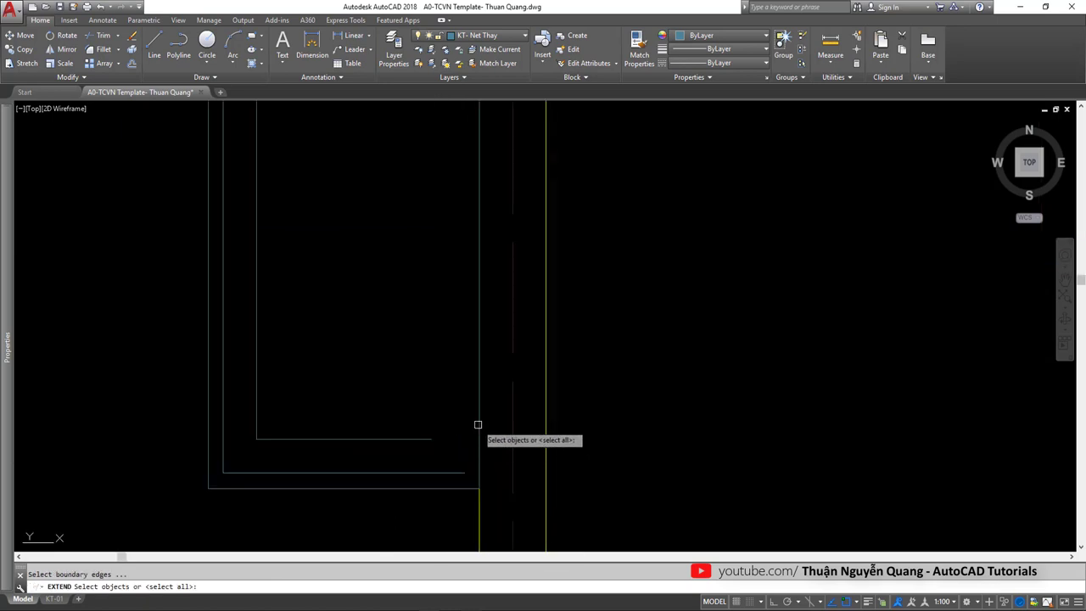
left_click(479, 427)
key("Return")
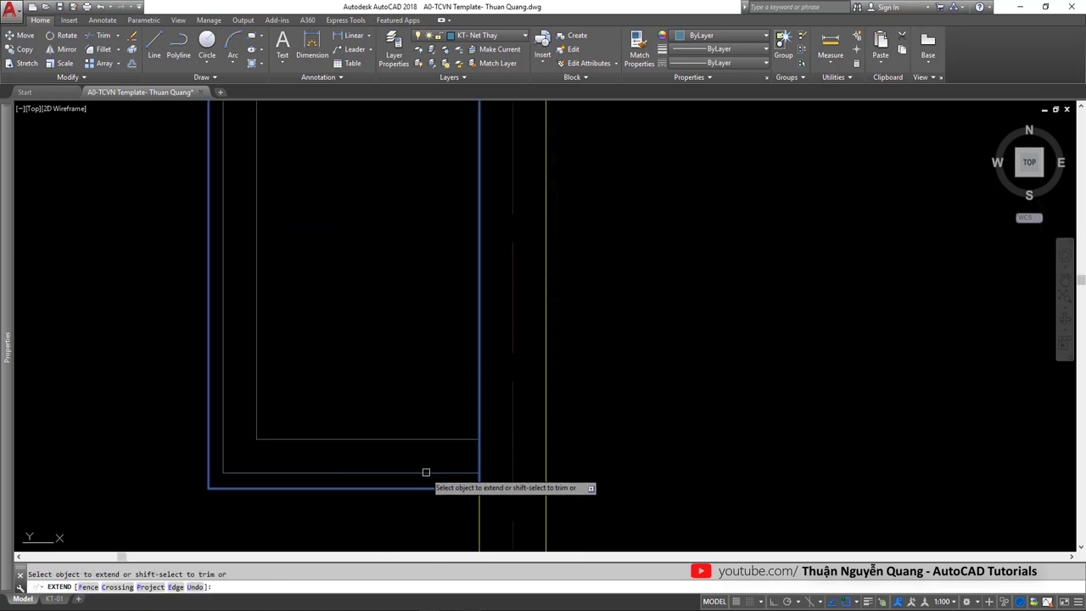
scroll(442, 429, "down", 4)
scroll(376, 343, "up", 2)
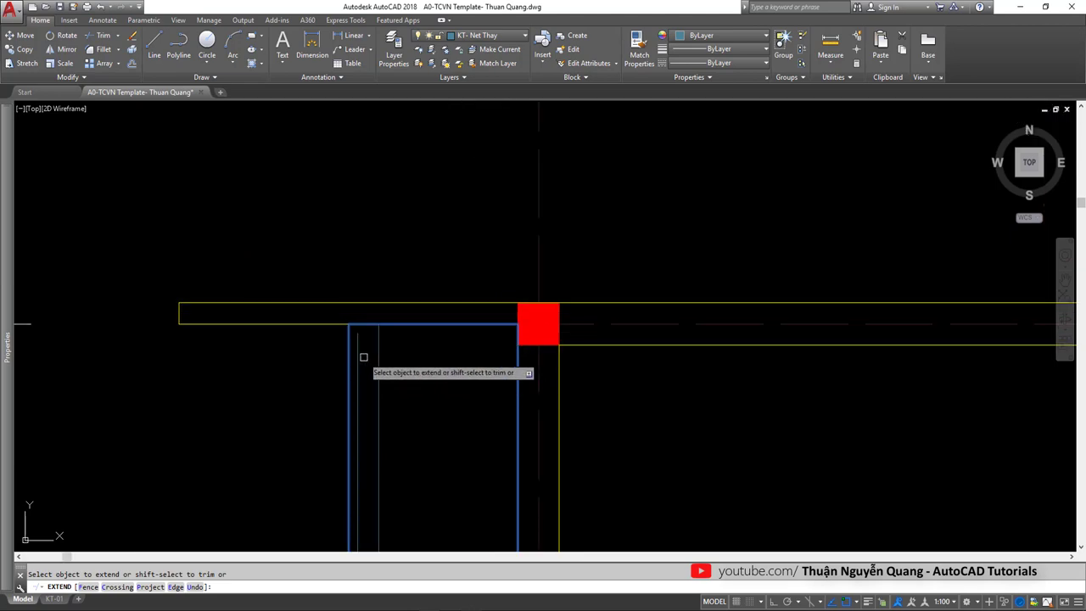
scroll(422, 354, "down", 3)
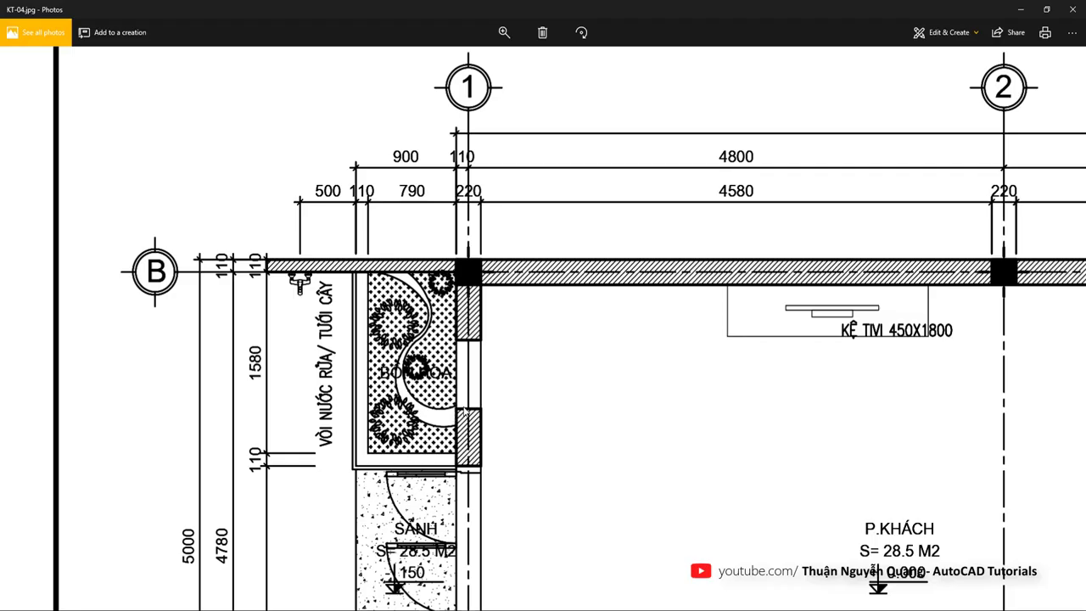
Review KT-04.jpg from the entrance to the stair area, then return to the AutoCAD drawing.
scroll(465, 410, "down", 3)
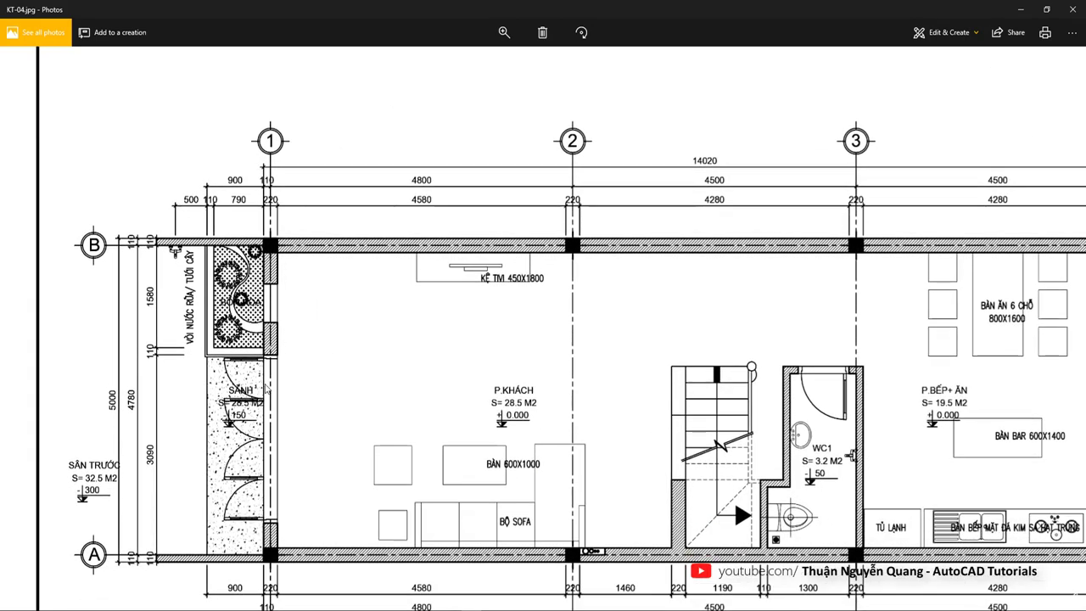
scroll(849, 365, "up", 1)
left_click_drag(823, 361, 619, 361)
scroll(607, 358, "up", 2)
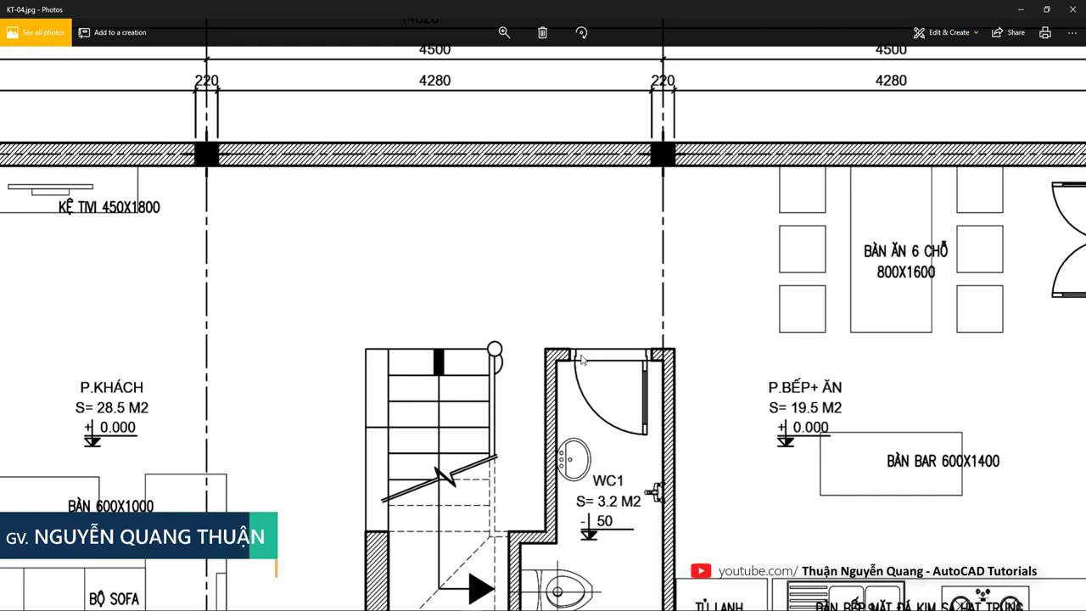
scroll(586, 365, "down", 2)
scroll(924, 271, "up", 1)
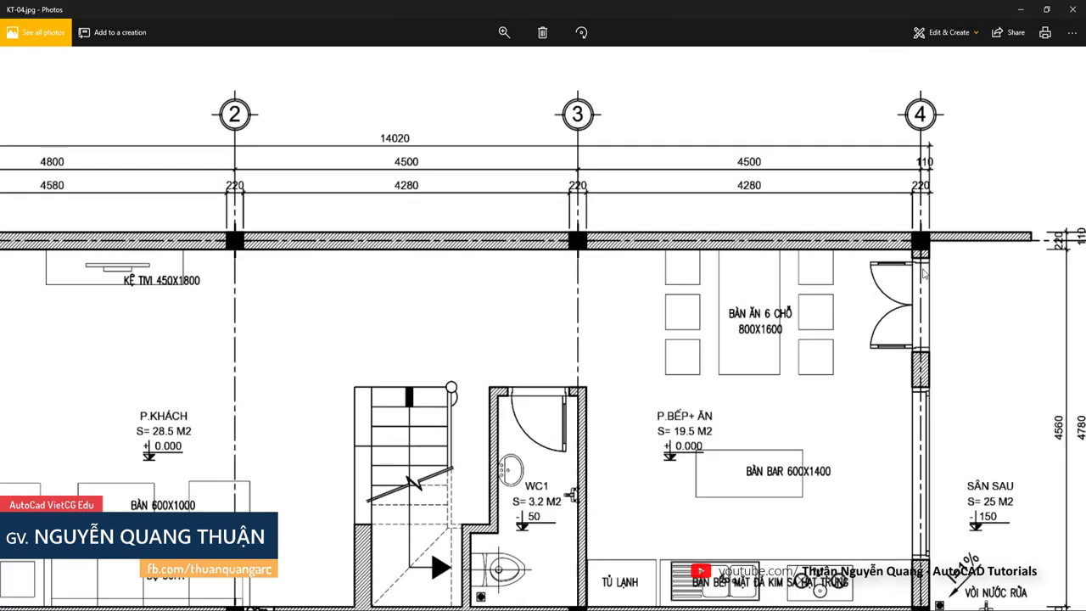
scroll(924, 272, "down", 1)
scroll(578, 468, "up", 1)
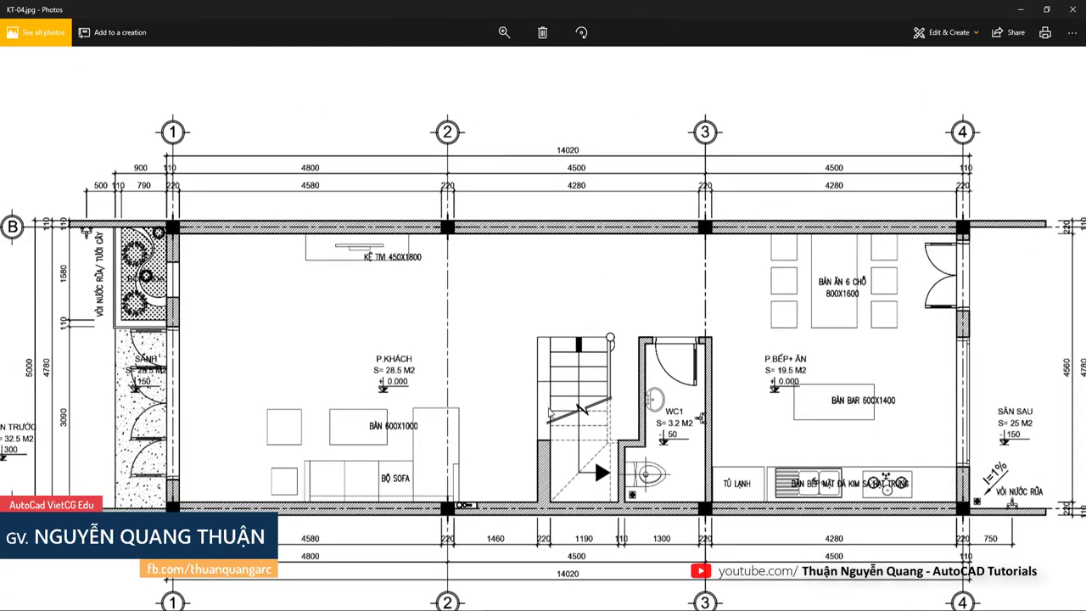
scroll(778, 464, "down", 1)
scroll(672, 443, "down", 1)
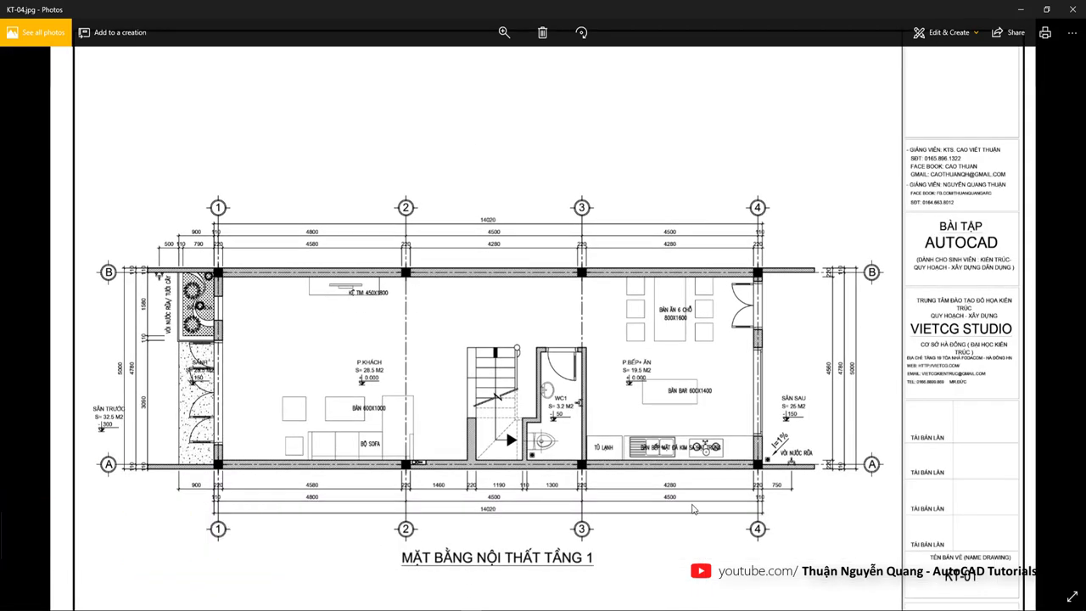
scroll(689, 518, "down", 1)
key("alt+Tab")
scroll(670, 444, "down", 3)
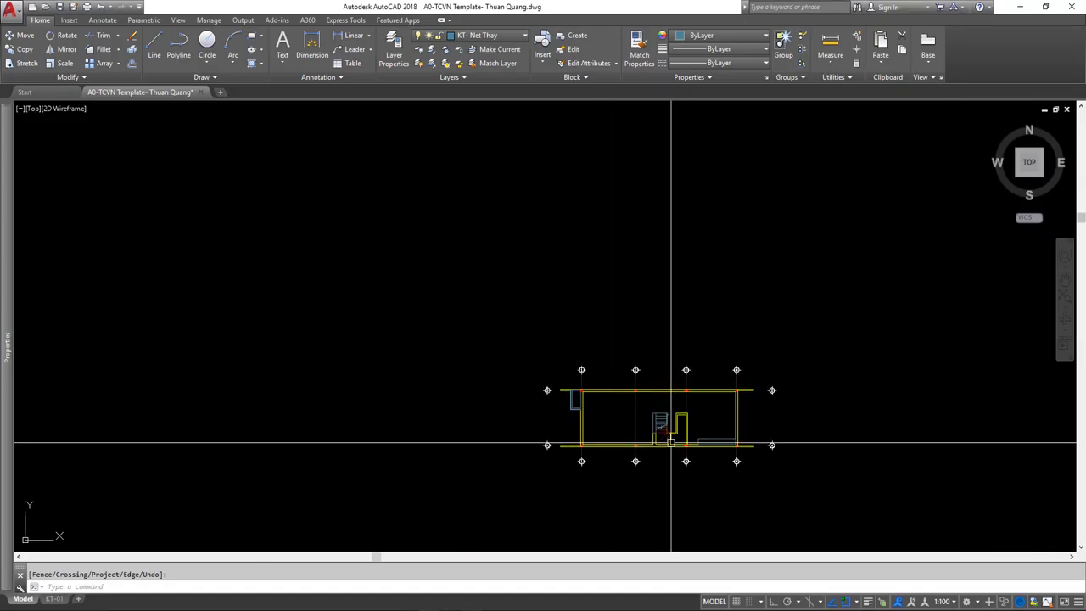
scroll(570, 410, "up", 3)
scroll(570, 410, "up", 2)
middle_click_drag(571, 411, 588, 393)
scroll(588, 393, "down", 2)
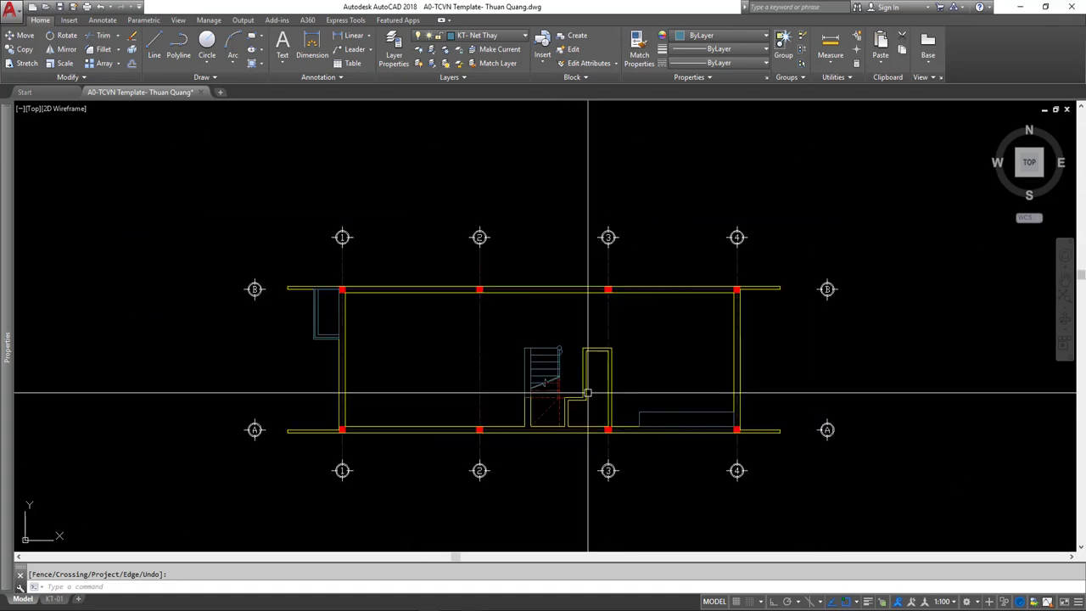